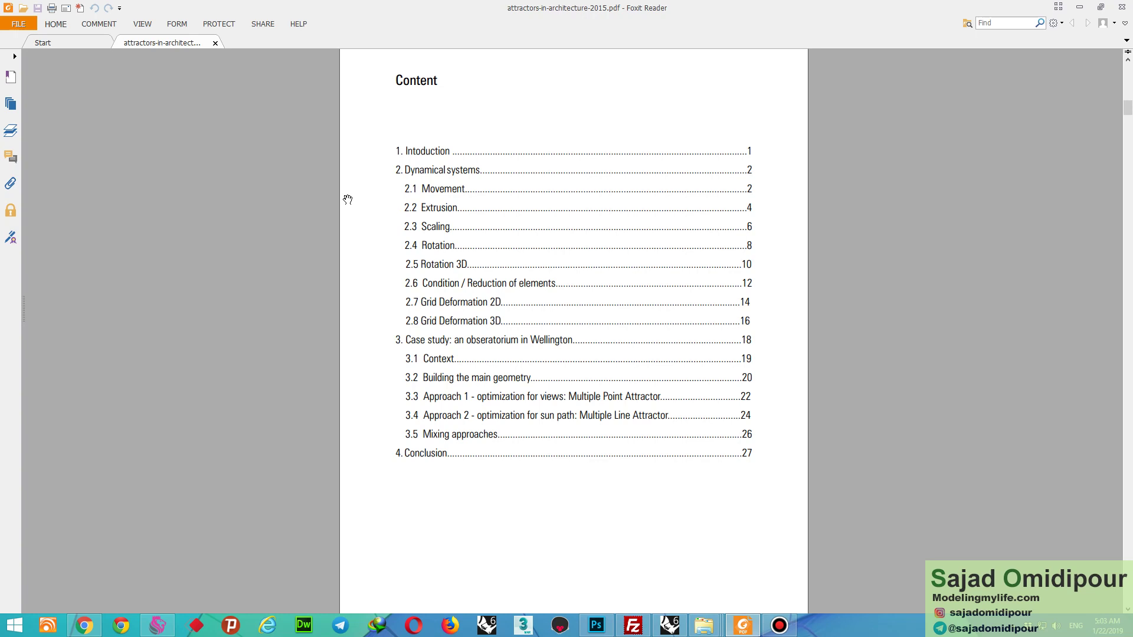
# - Go to section 2.1, Movement of the elements in the system, in the attractors PDF and examine its exercise and Grasshopper definition
pyautogui.scroll(-10, 449, 357)
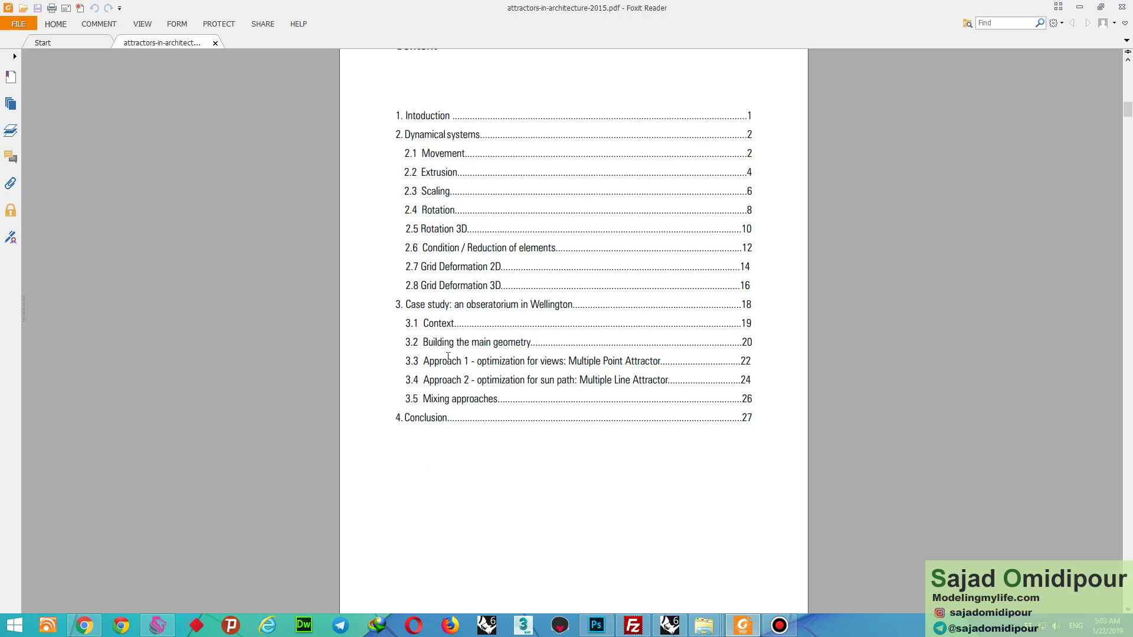
pyautogui.scroll(-15, 448, 356)
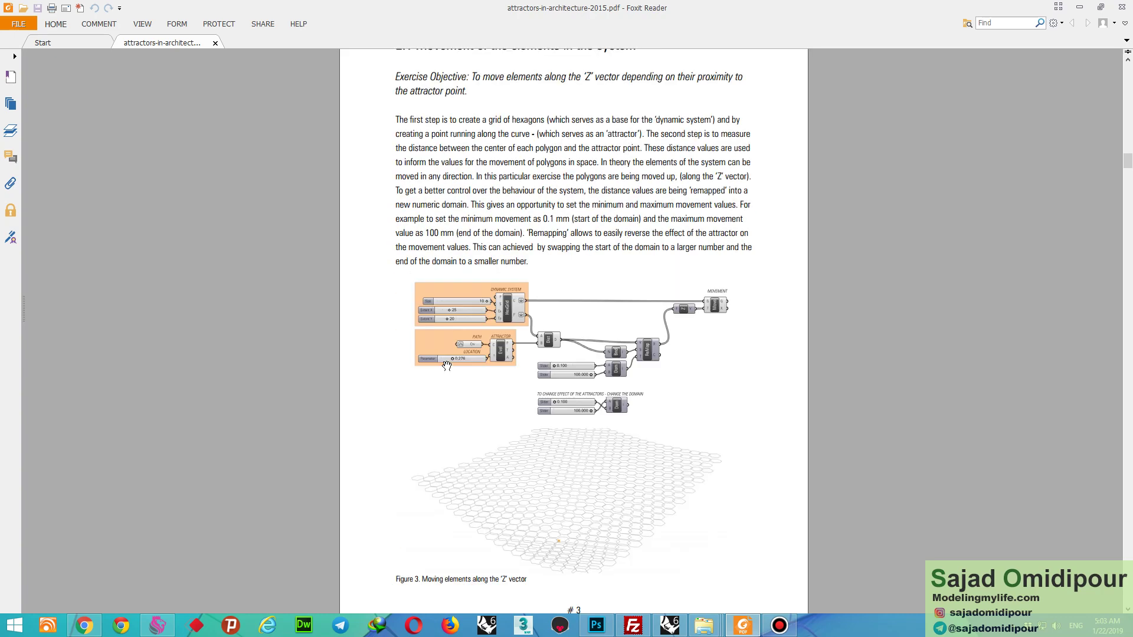
pyautogui.scroll(3, 450, 275)
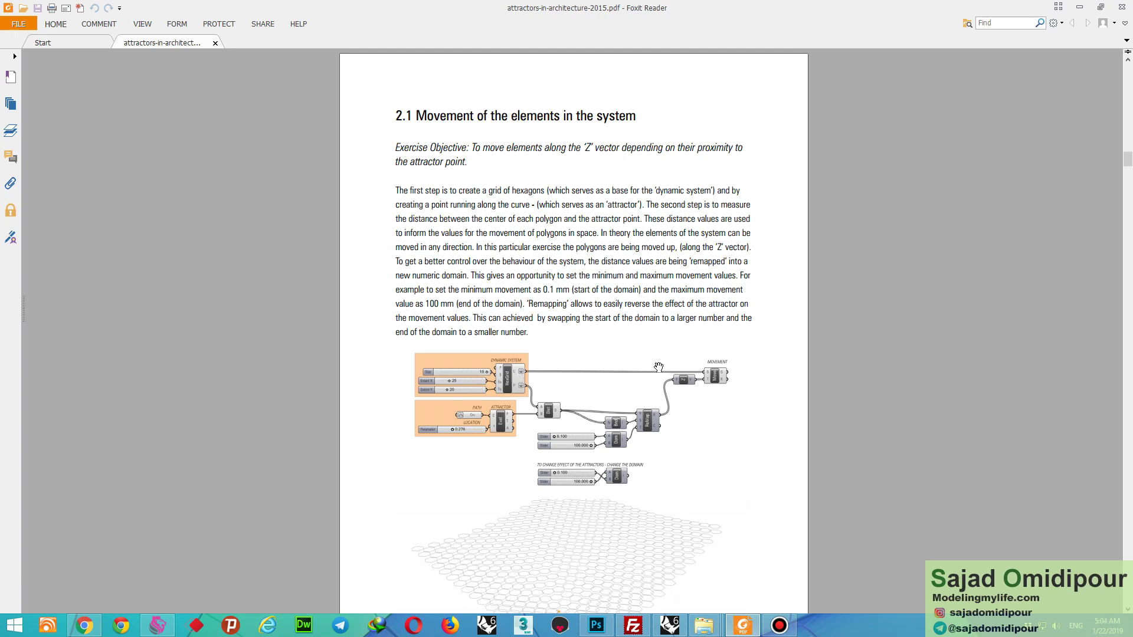
# - Switch to Rhino's Grasshopper window and place a Hexagonal grid component on the canvas
pyautogui.click(672, 627)
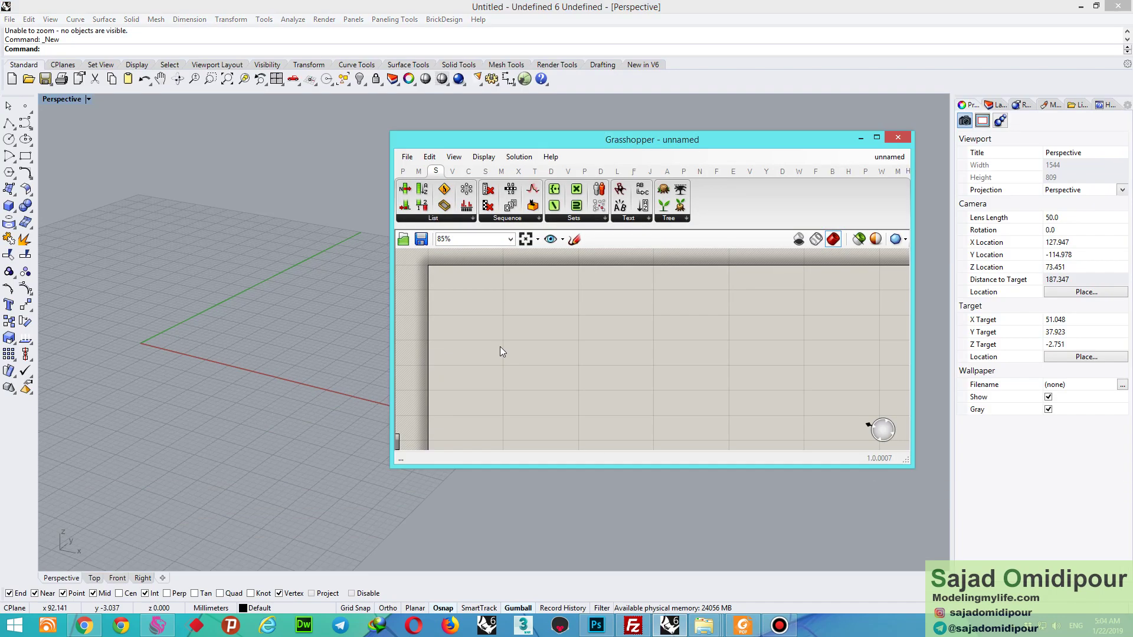
pyautogui.click(452, 176)
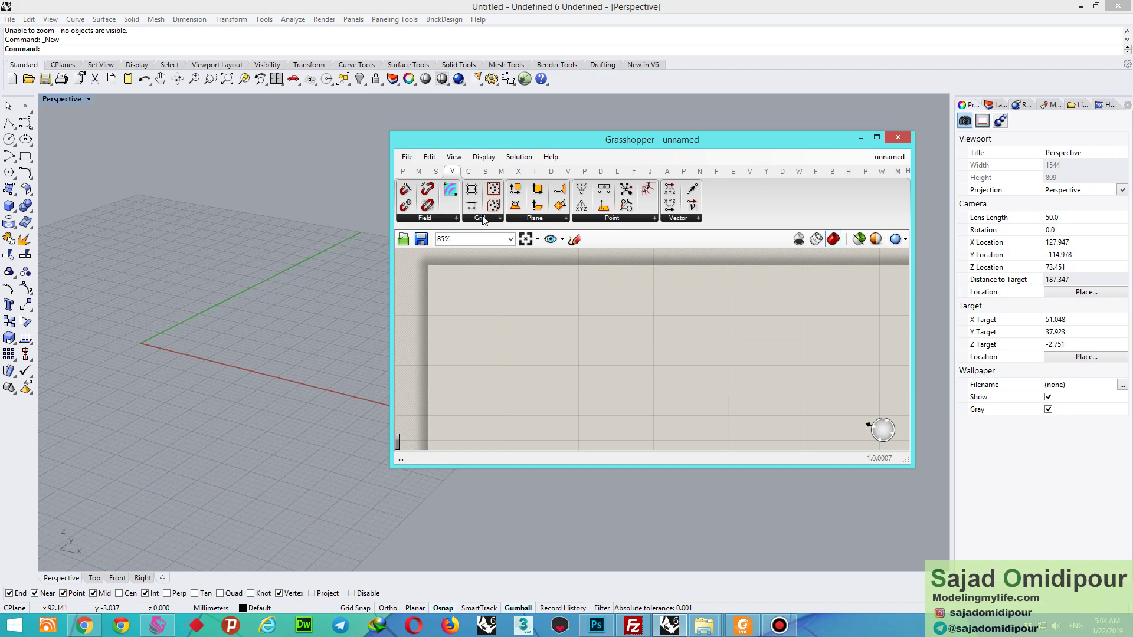
pyautogui.click(490, 223)
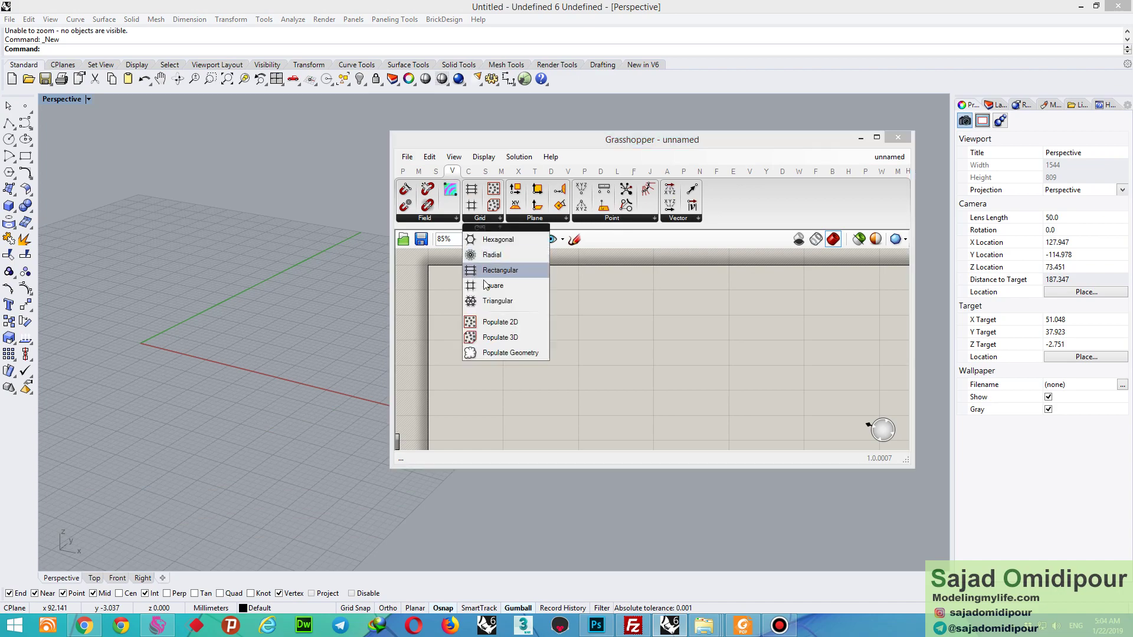
pyautogui.click(489, 239)
pyautogui.click(522, 335)
pyautogui.scroll(3, 506, 345)
pyautogui.scroll(1, 506, 344)
pyautogui.moveTo(183, 304); pyautogui.dragTo(270, 288, button='right')
pyautogui.scroll(8, 225, 410)
pyautogui.click(554, 331)
pyautogui.moveTo(578, 349); pyautogui.dragTo(646, 376)
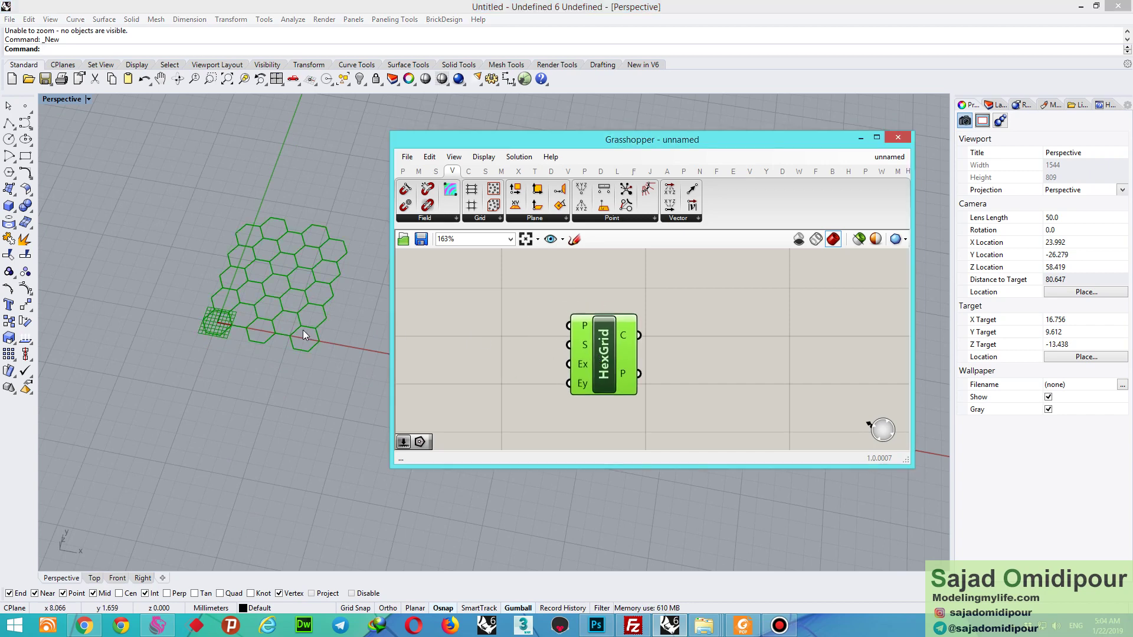
pyautogui.click(512, 336)
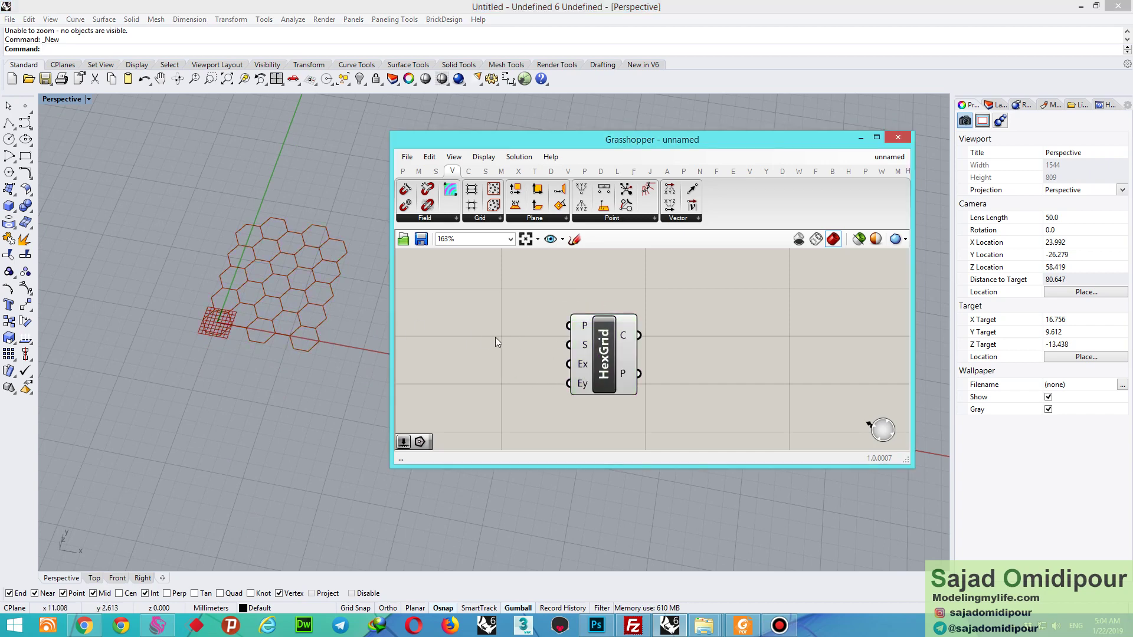
# - Add a number slider with the value 10 and connect it to the HexGrid's size input
pyautogui.doubleClick(480, 335)
pyautogui.moveTo(583, 349)
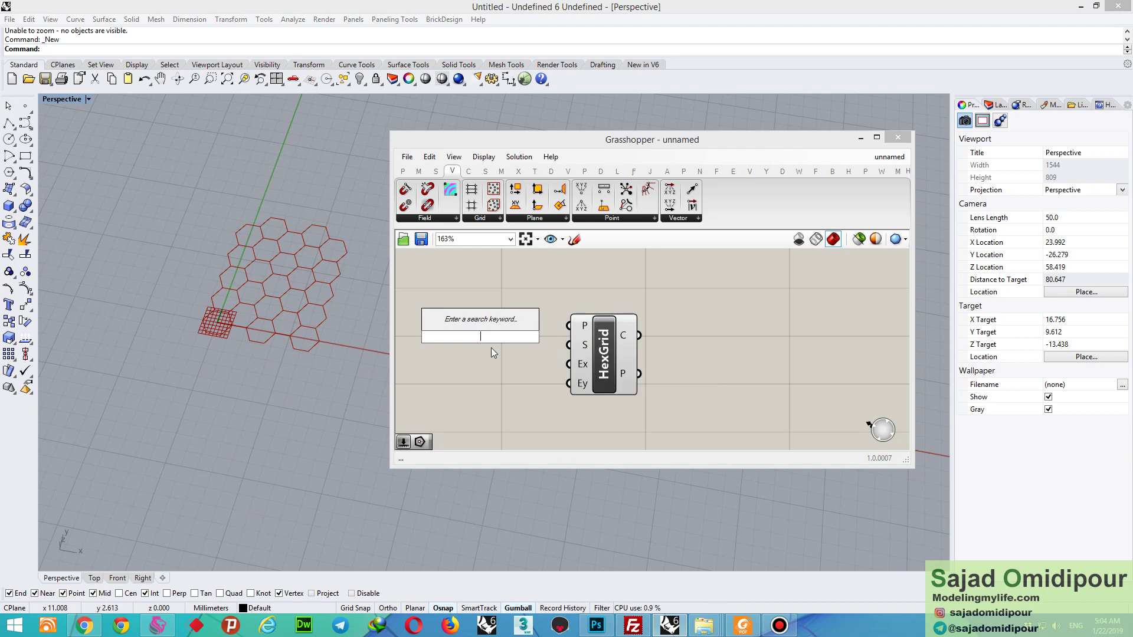
pyautogui.write('10')
pyautogui.press('Return')
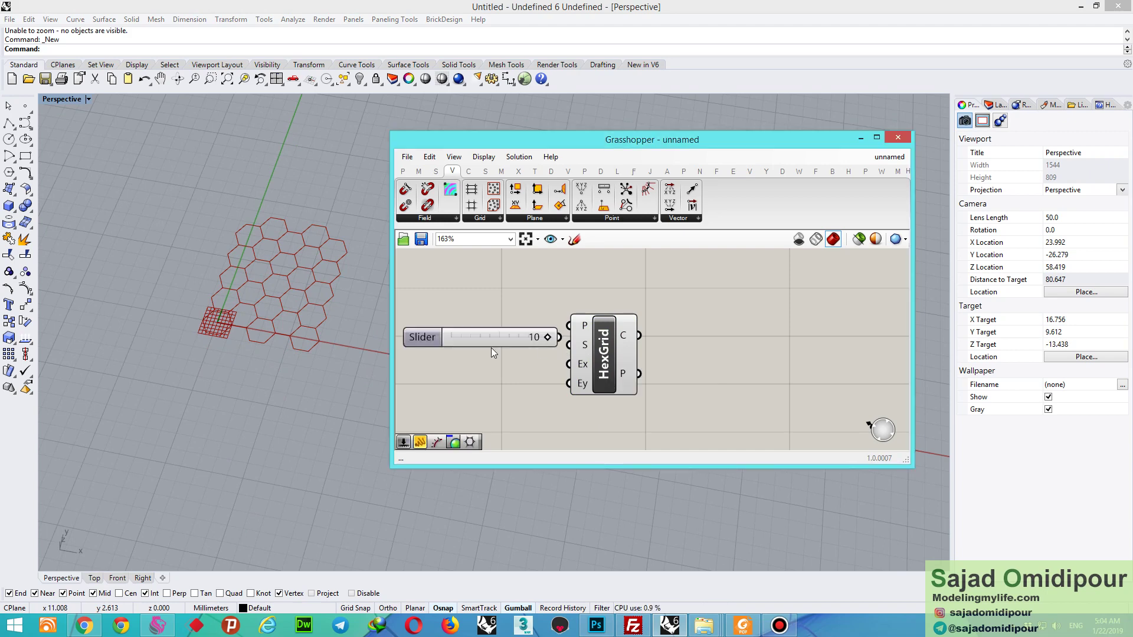
pyautogui.scroll(1, 508, 339)
pyautogui.moveTo(507, 339); pyautogui.dragTo(582, 349)
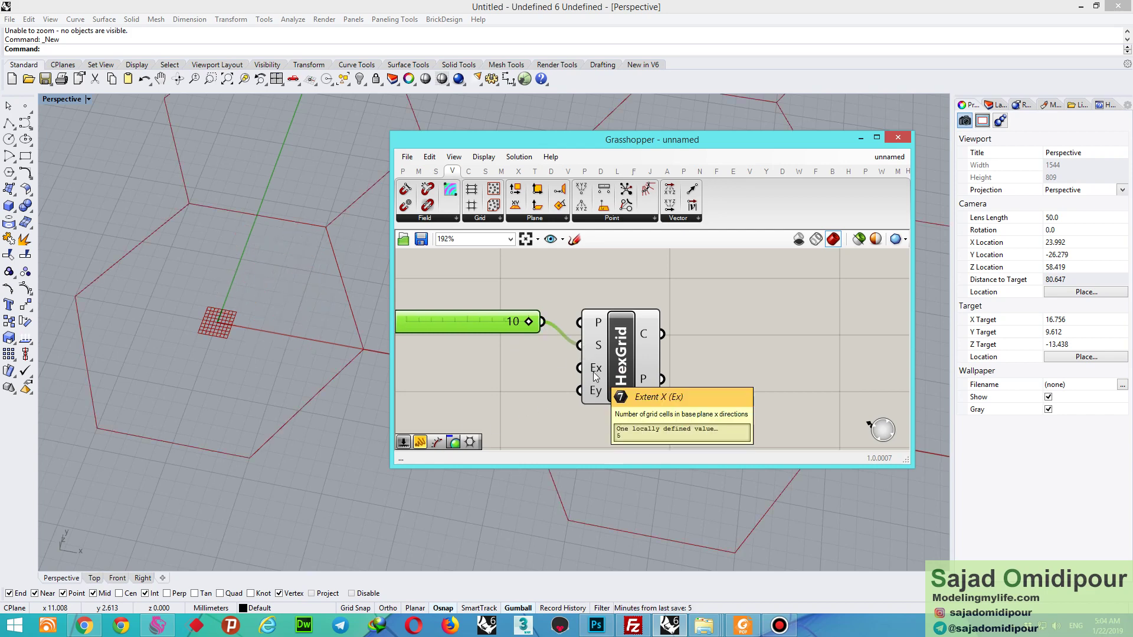
pyautogui.click(331, 374)
pyautogui.scroll(-20, 124, 322)
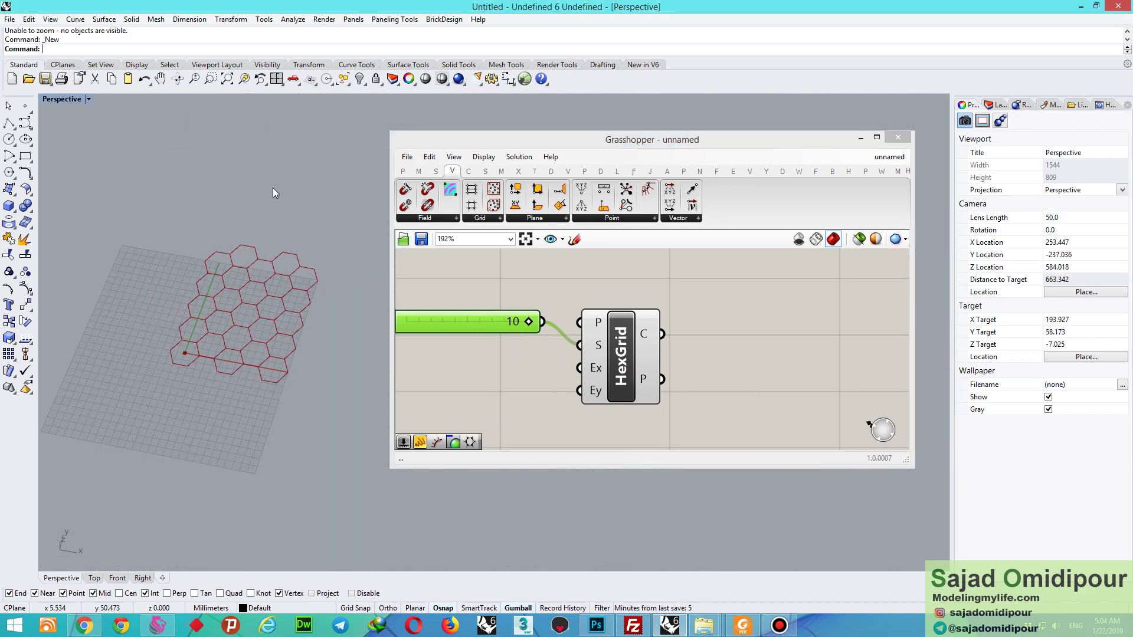
# - Add two number sliders beside the HexGrid component, one with the value 25 and one with 20
pyautogui.doubleClick(444, 383)
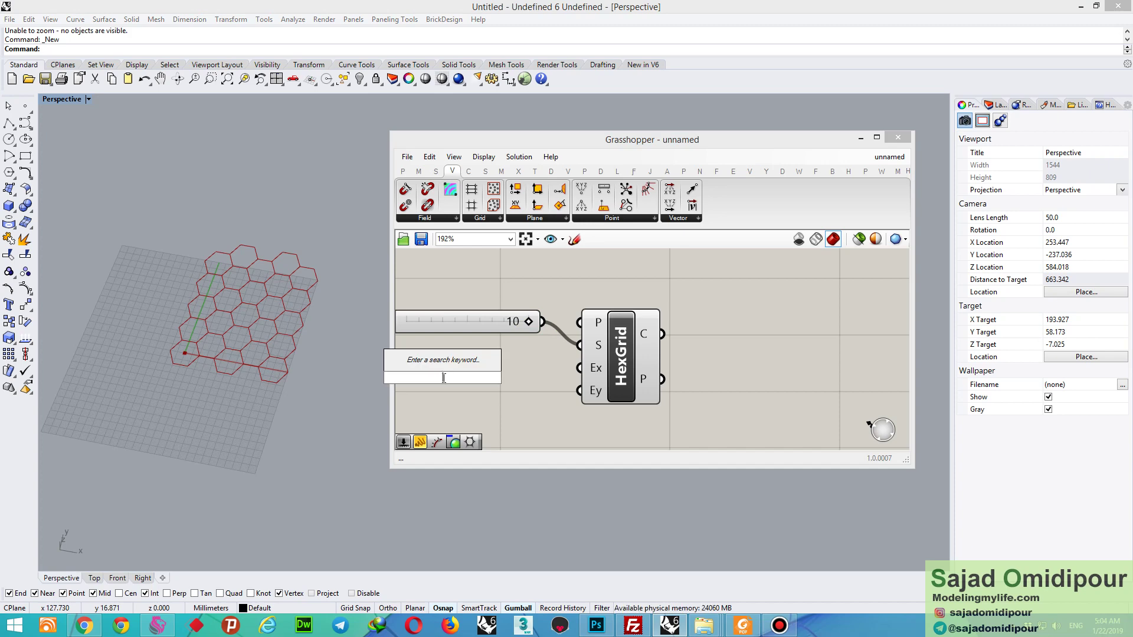
pyautogui.write('25')
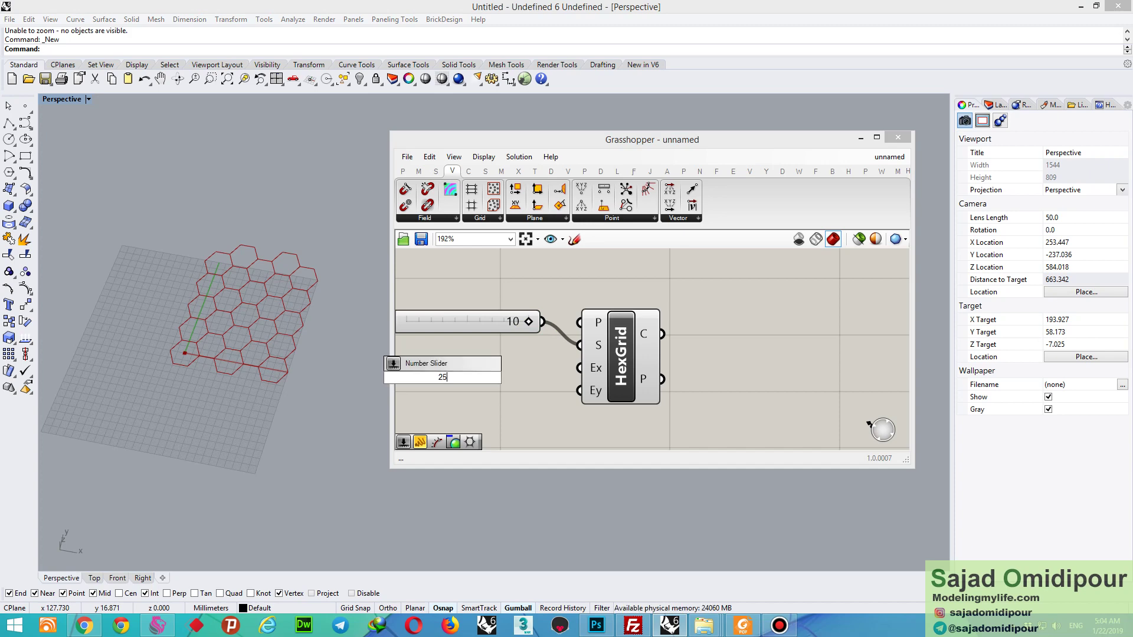
pyautogui.press('Return')
pyautogui.doubleClick(433, 411)
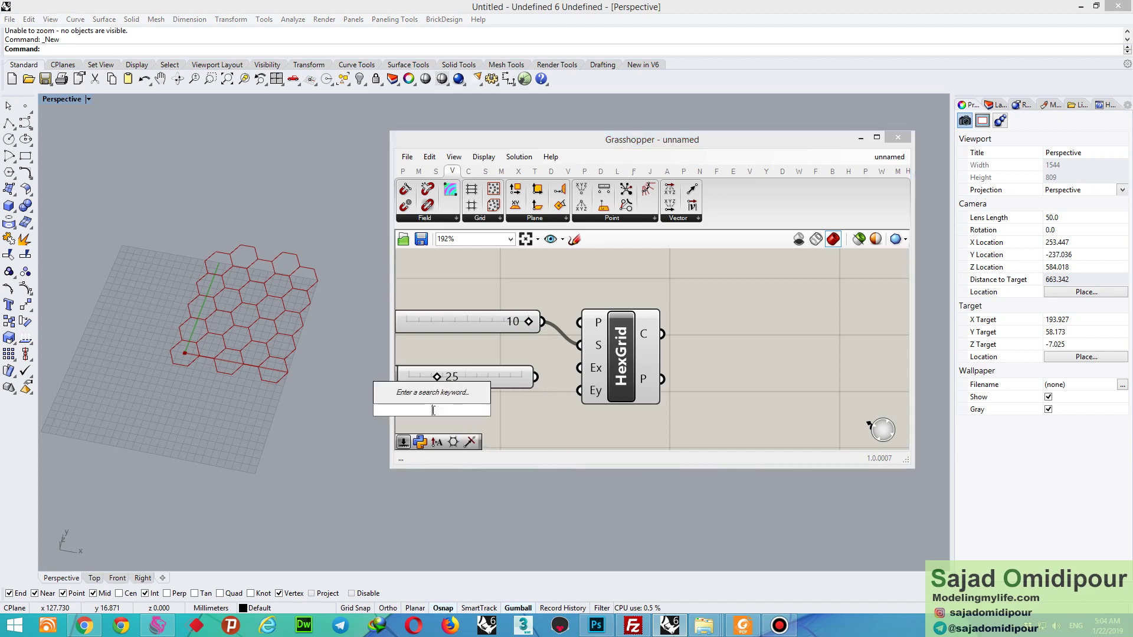
pyautogui.write('20')
pyautogui.press('Return')
pyautogui.scroll(1, 467, 406)
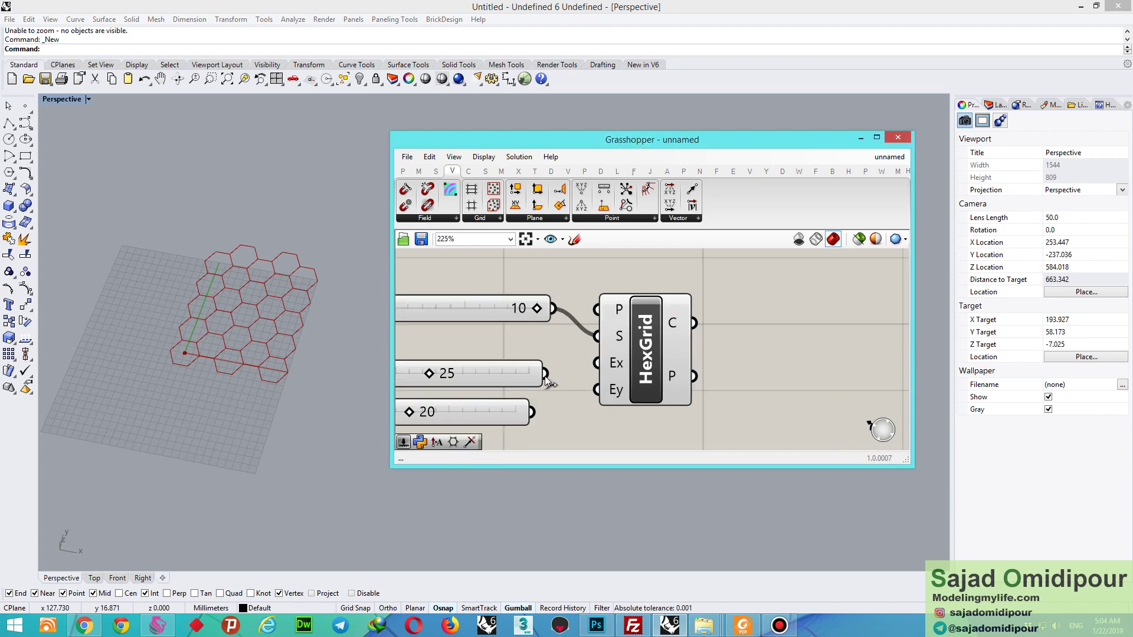
# - Connect the 25 slider to the HexGrid's Extent X input and the 20 slider to its Extent Y input
pyautogui.moveTo(559, 373); pyautogui.dragTo(596, 363)
pyautogui.moveTo(546, 412); pyautogui.dragTo(593, 401)
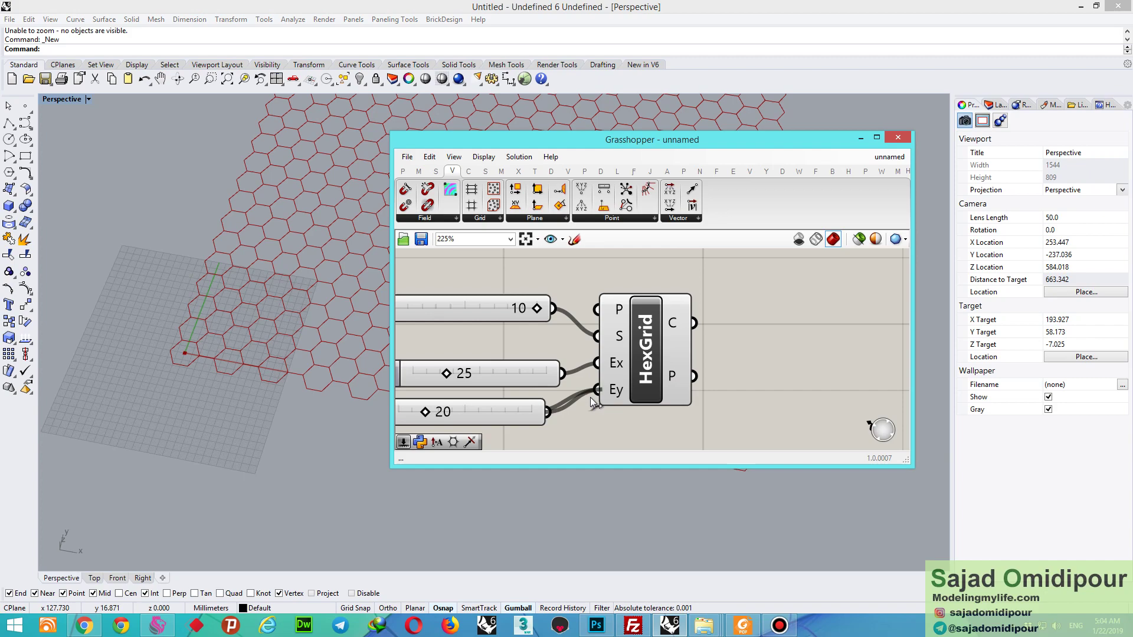
pyautogui.click(313, 268)
pyautogui.scroll(-5, 288, 278)
pyautogui.scroll(4, 289, 260)
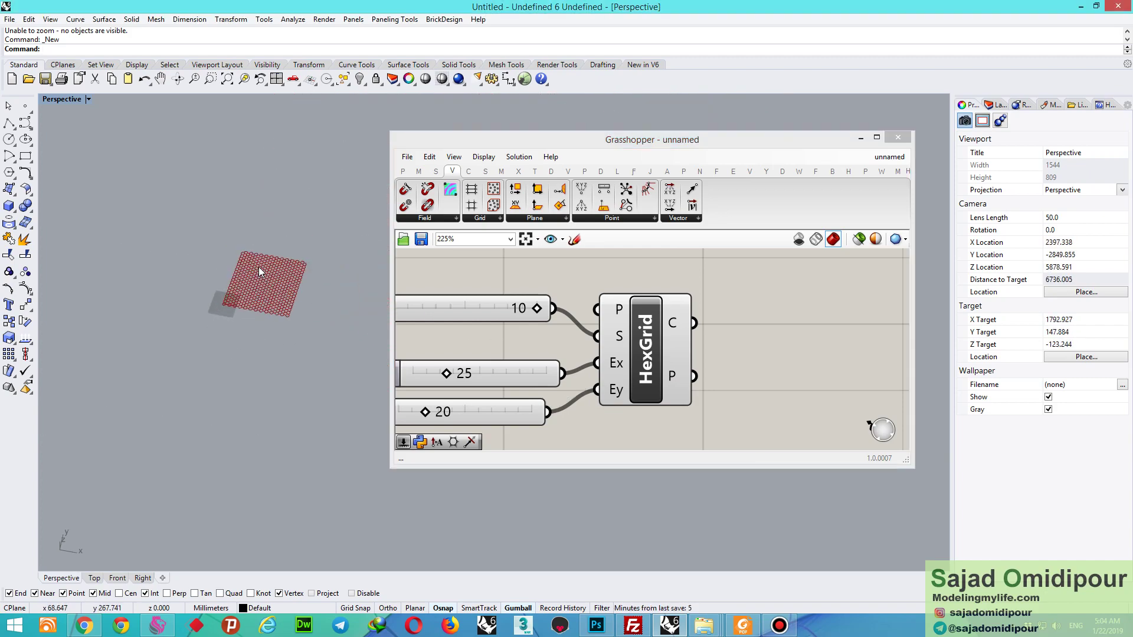
pyautogui.scroll(2, 289, 296)
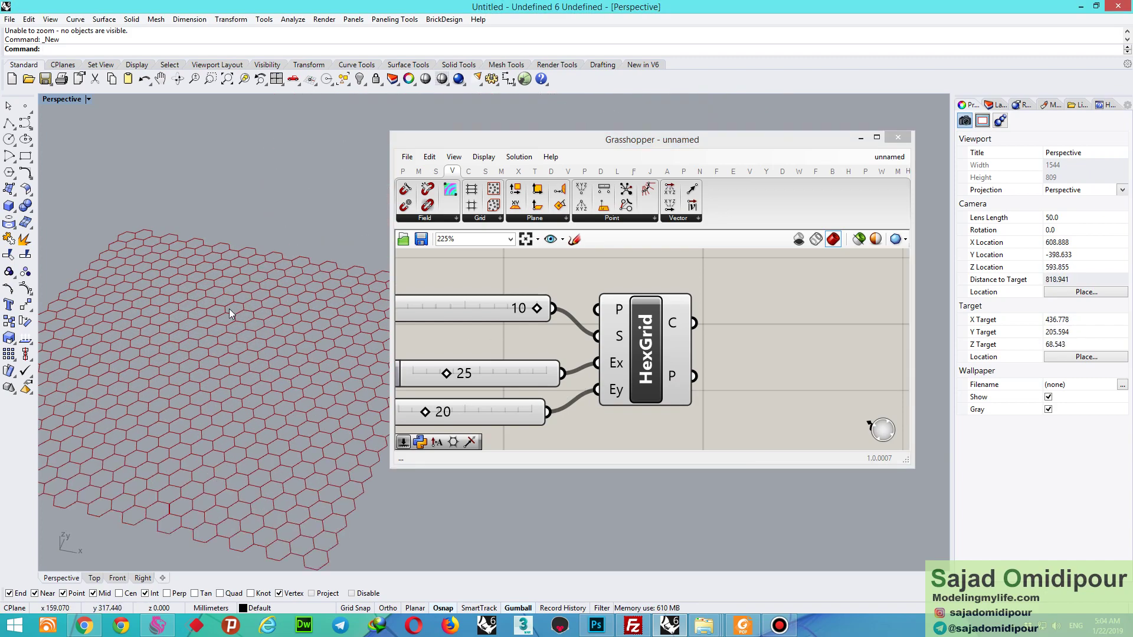
pyautogui.scroll(1, 218, 319)
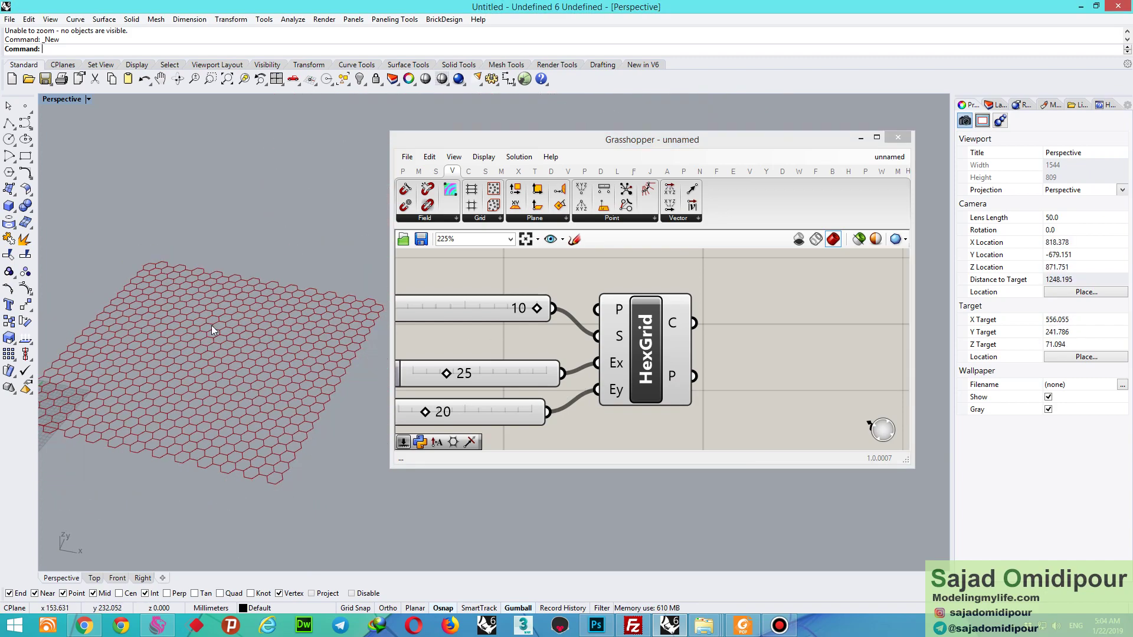
# - Place a Move component on the empty canvas beyond the HexGrid's outputs
pyautogui.click(752, 307)
pyautogui.click(534, 172)
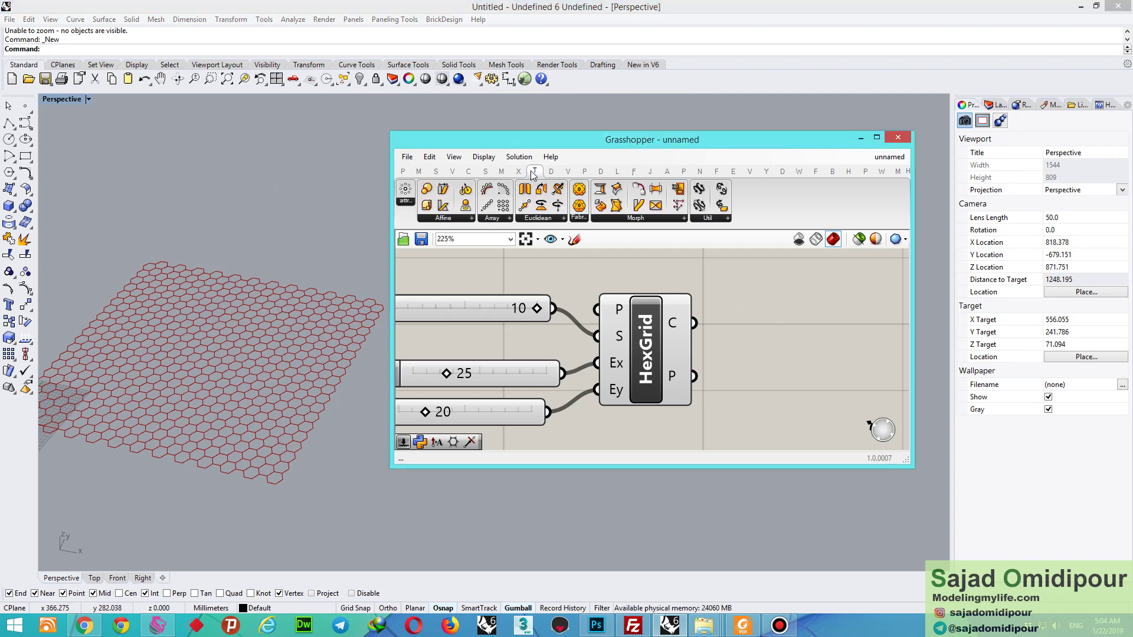
pyautogui.click(522, 210)
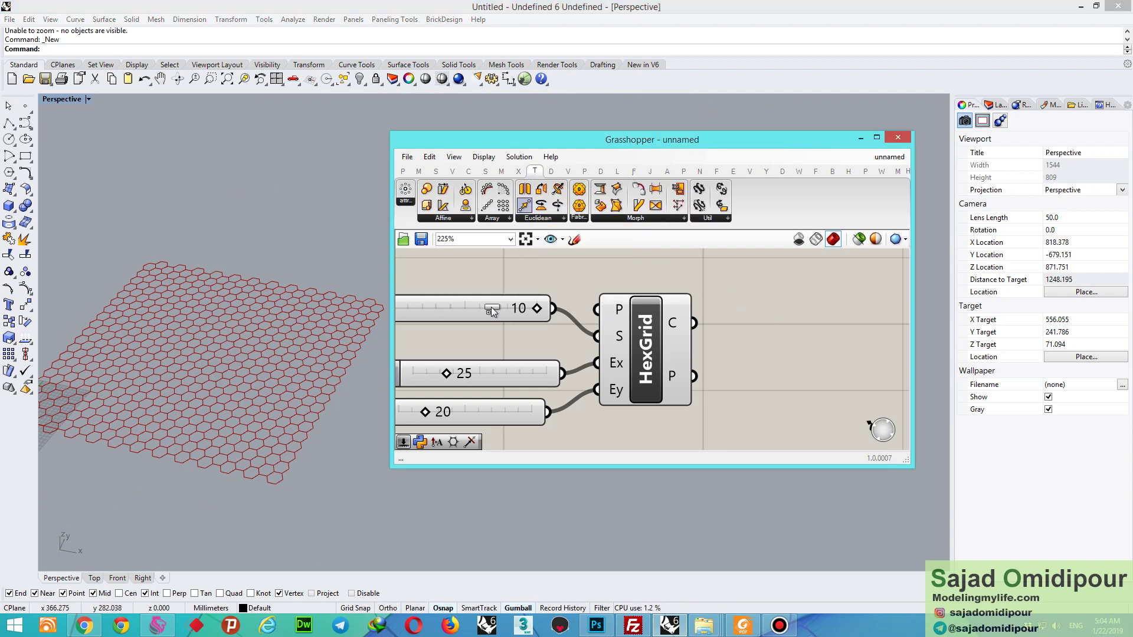
pyautogui.scroll(-4, 460, 372)
pyautogui.moveTo(700, 356); pyautogui.dragTo(701, 357)
pyautogui.scroll(5, 687, 344)
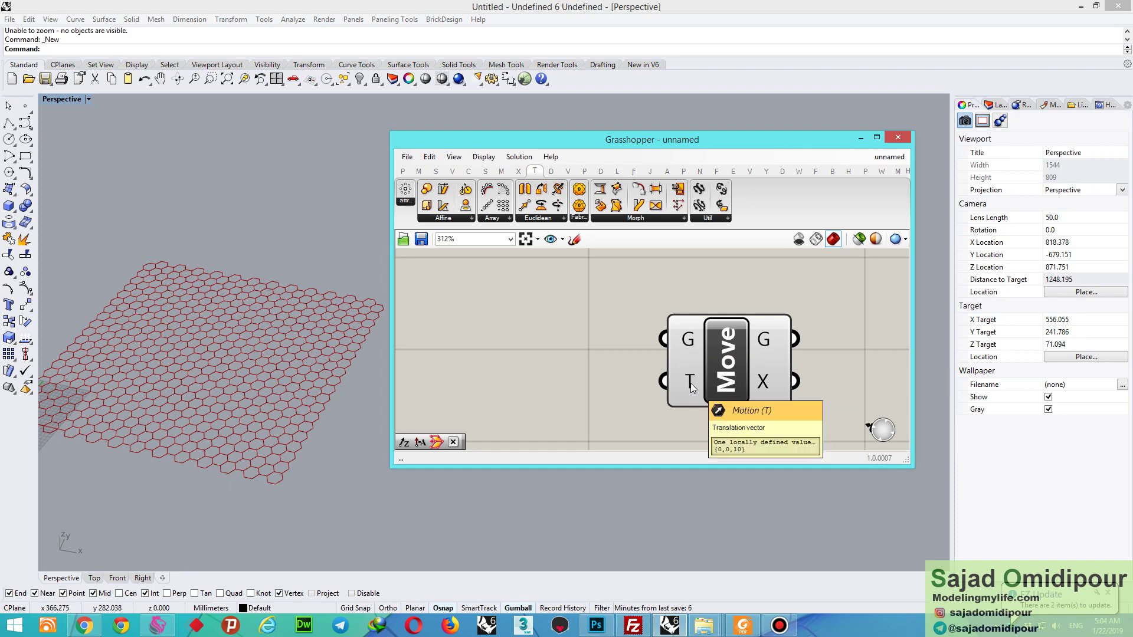
pyautogui.scroll(-3, 722, 332)
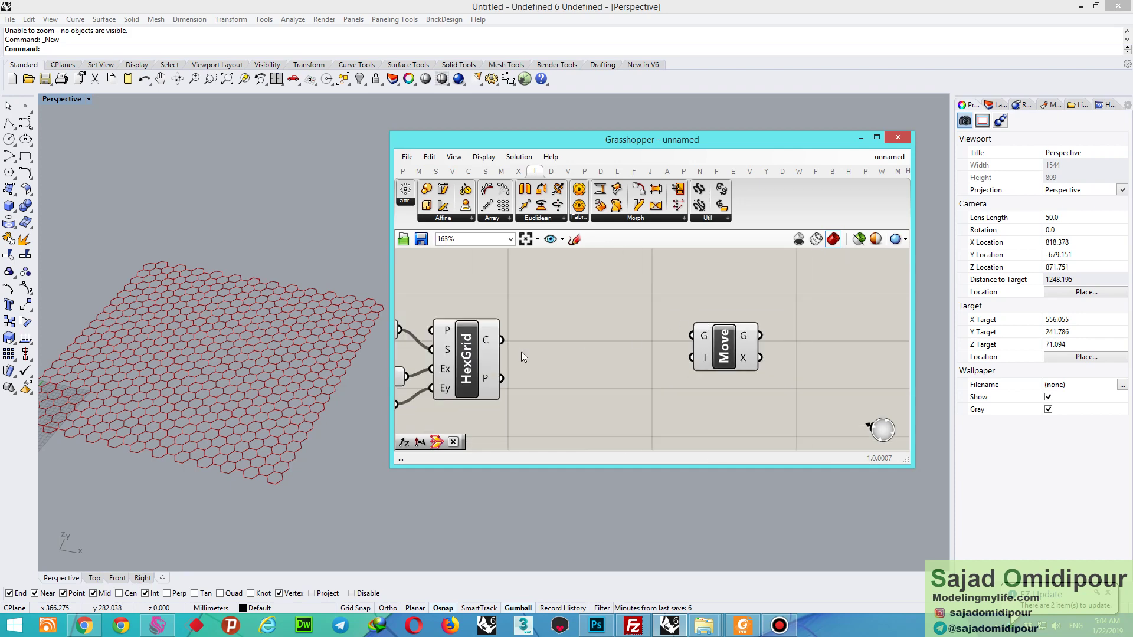
# - Connect the HexGrid's cells output to the Move geometry input and shift the Move component farther from the grid component
pyautogui.moveTo(500, 340); pyautogui.dragTo(690, 336)
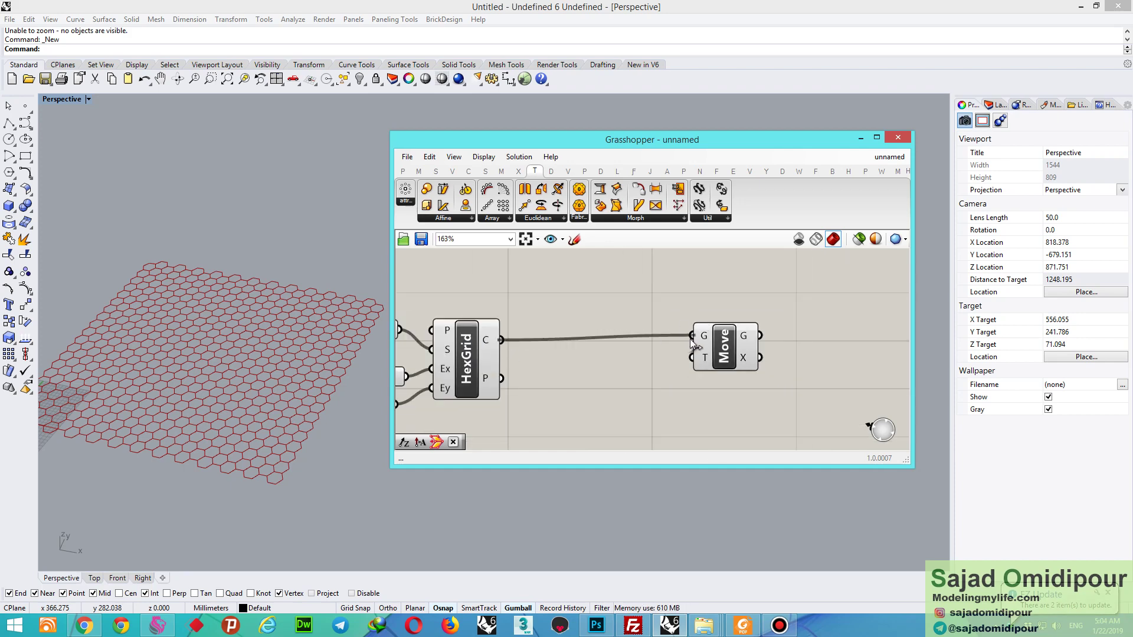
pyautogui.click(281, 481)
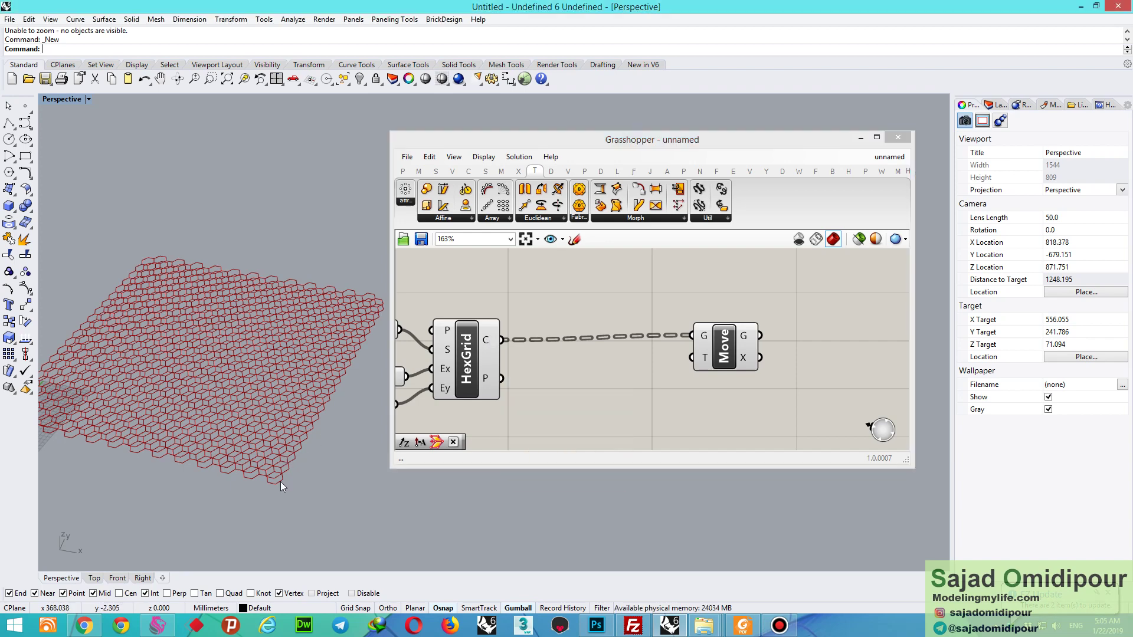
pyautogui.scroll(3, 281, 482)
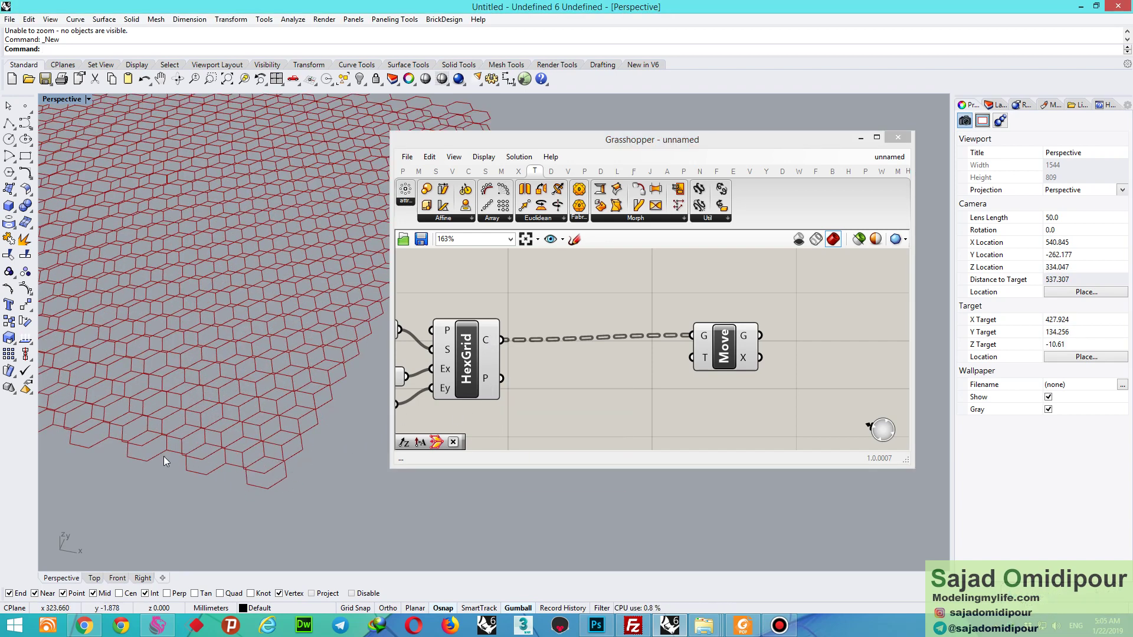
pyautogui.scroll(-2, 223, 404)
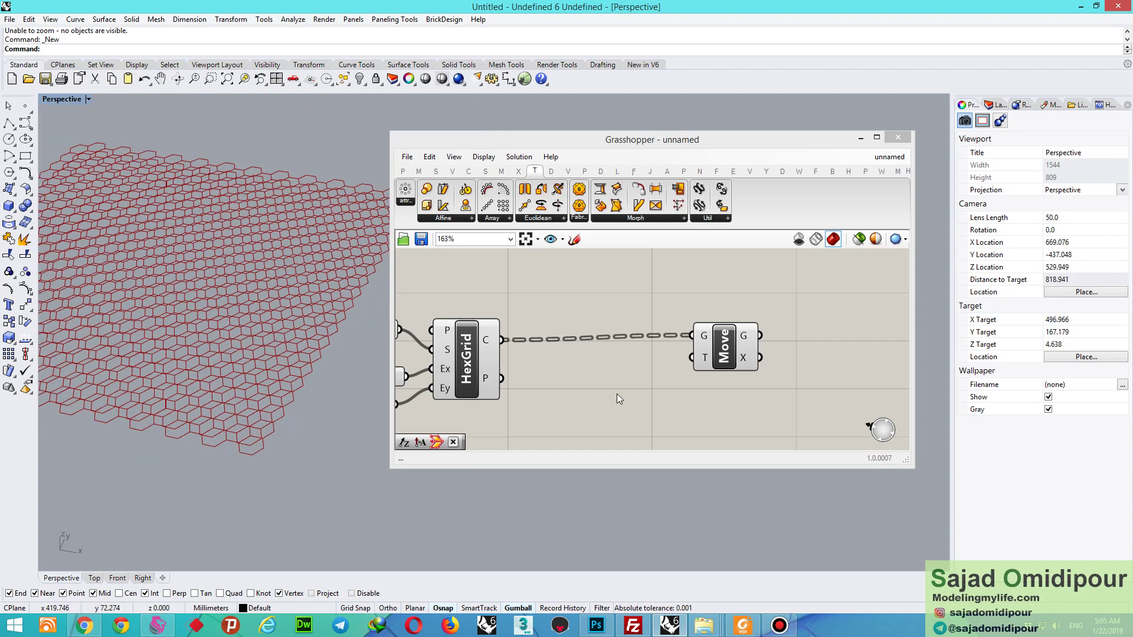
pyautogui.moveTo(731, 348); pyautogui.dragTo(824, 334)
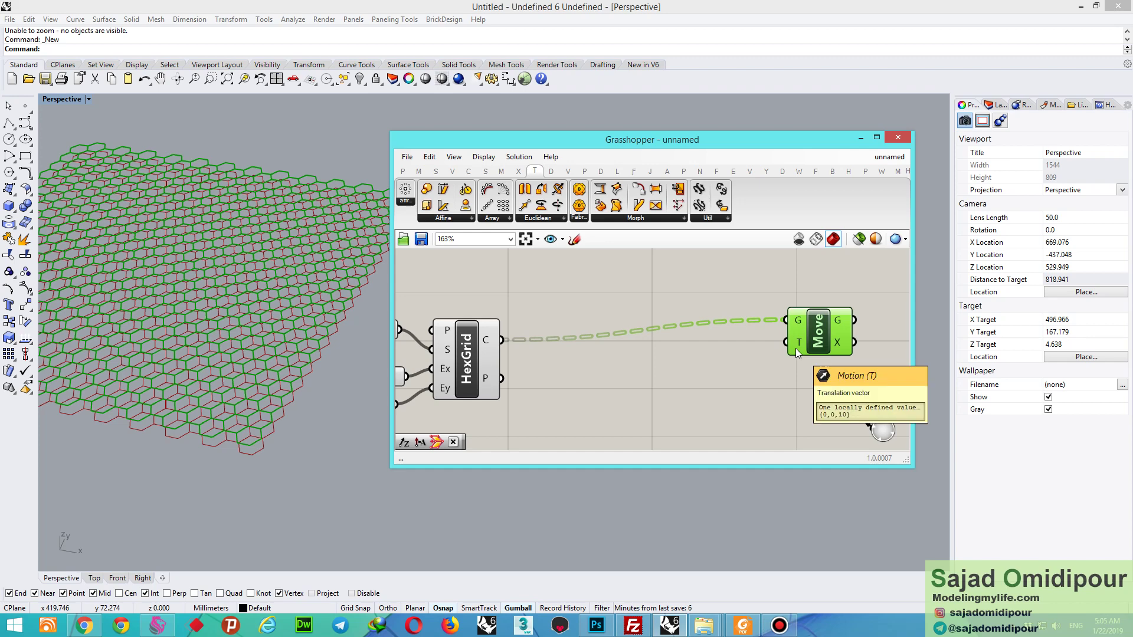
# - Add a Unit Z vector component and connect its output to the Move component's motion input
pyautogui.doubleClick(743, 377)
pyautogui.write('z')
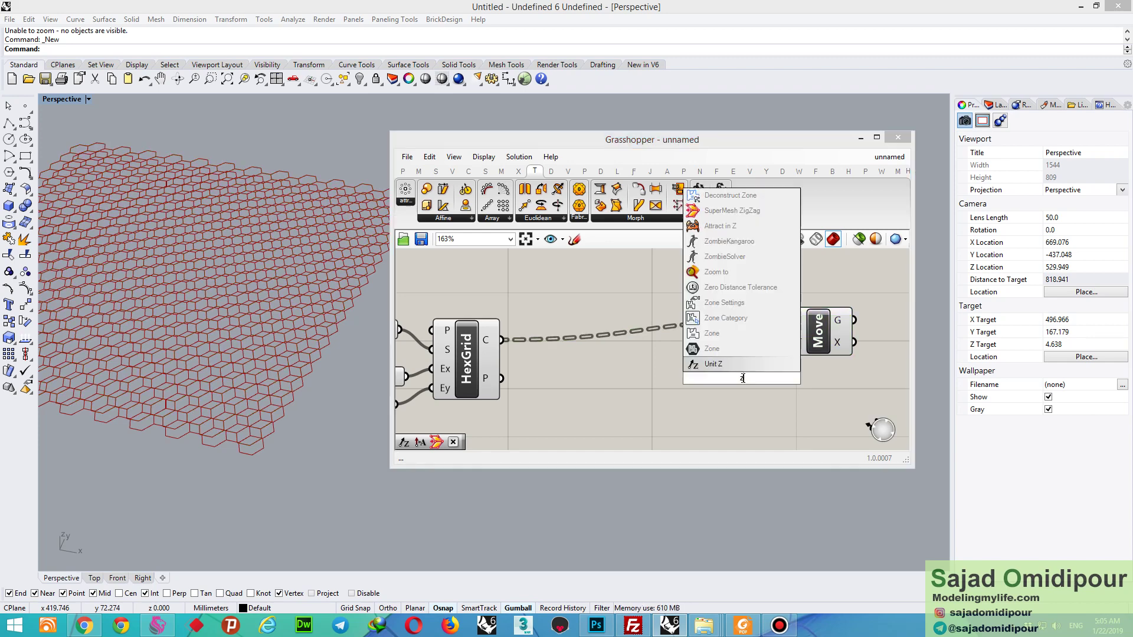
pyautogui.press('Return')
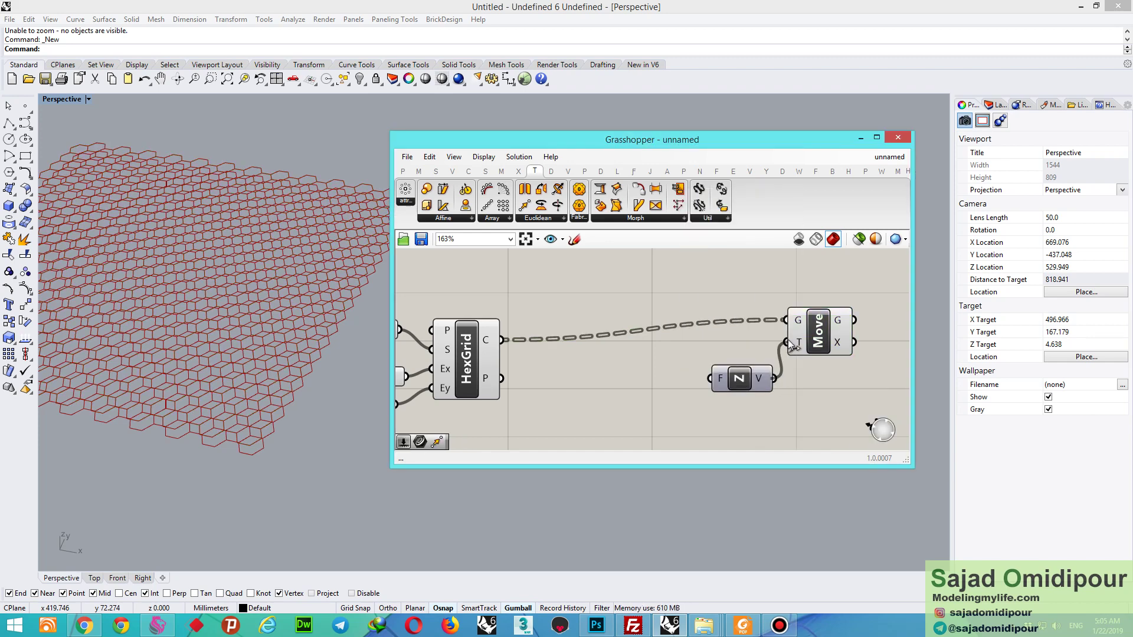
pyautogui.moveTo(789, 340); pyautogui.dragTo(787, 342)
# - Feed the Unit Z factor input from a new number slider created at 15, and raise the slider to 100
pyautogui.doubleClick(579, 427)
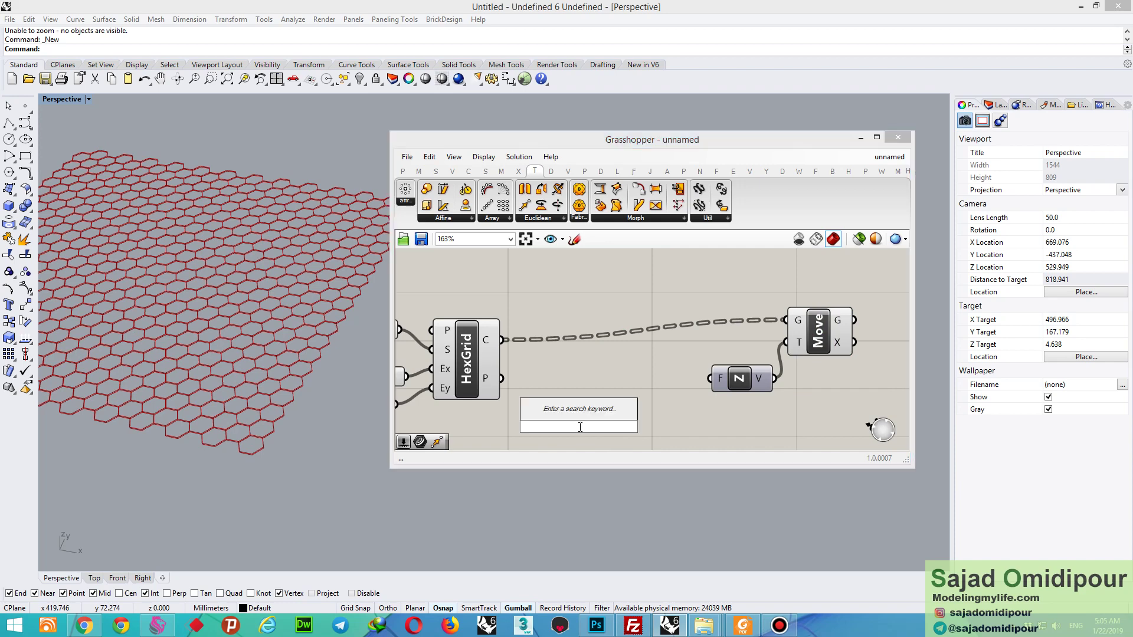
pyautogui.write('15')
pyautogui.press('Return')
pyautogui.scroll(2, 658, 445)
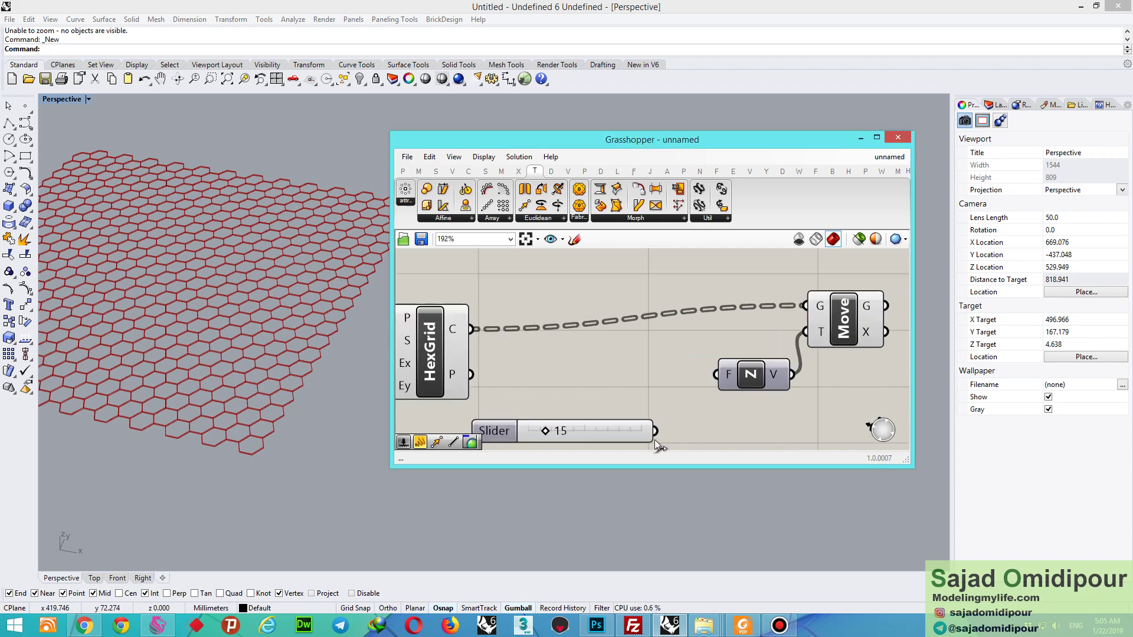
pyautogui.moveTo(652, 432); pyautogui.dragTo(730, 381)
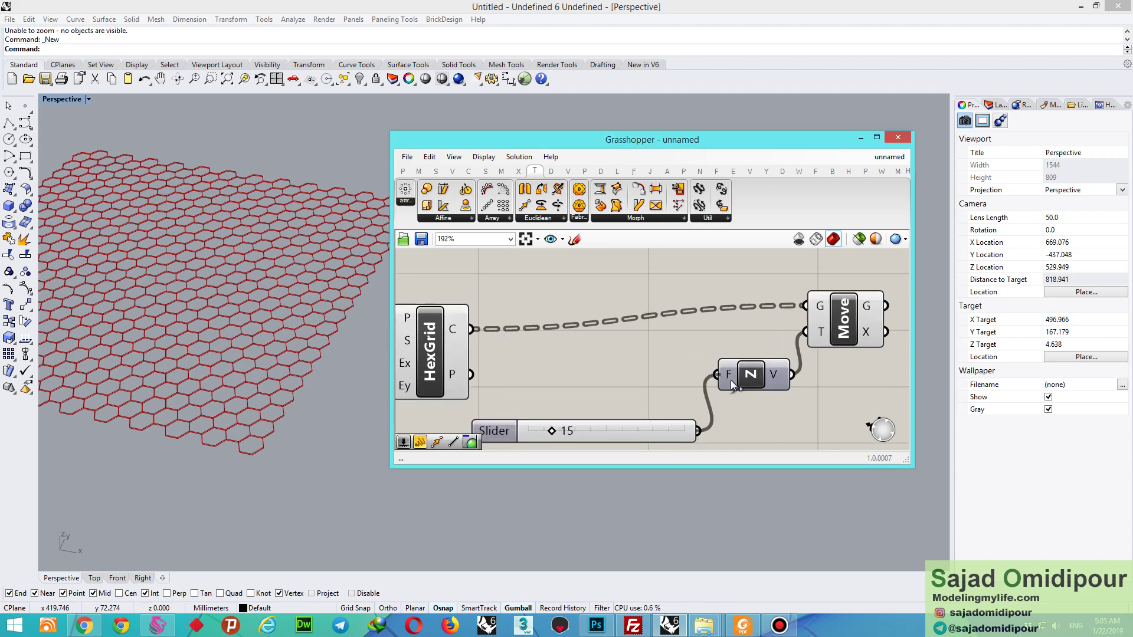
pyautogui.moveTo(549, 432); pyautogui.dragTo(695, 432)
pyautogui.scroll(-3, 262, 411)
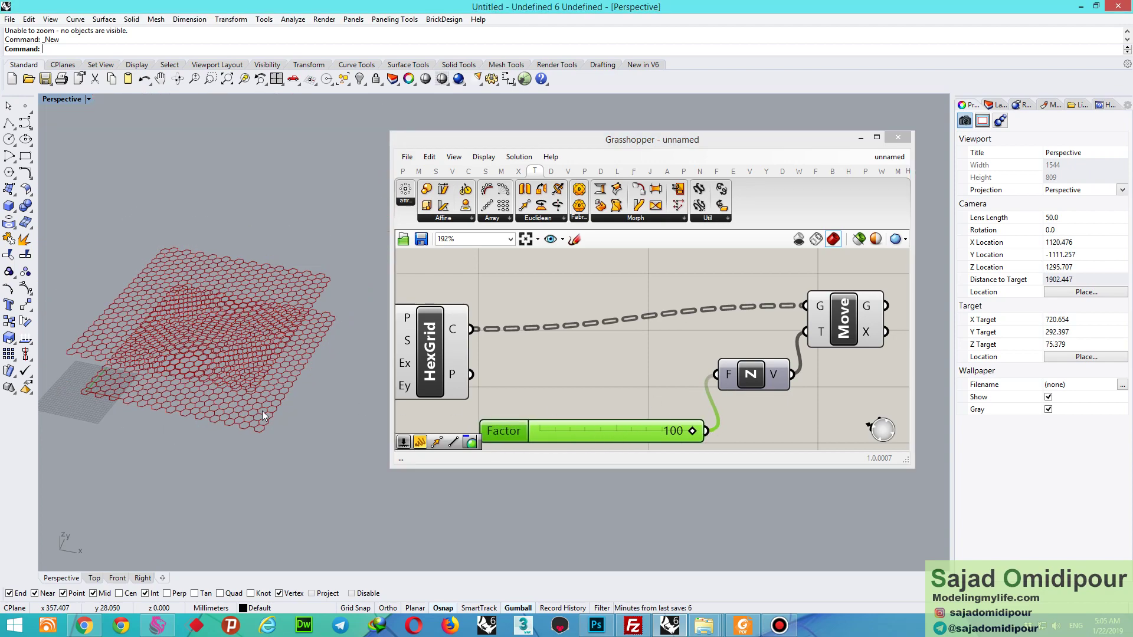
# - Add a Panel above the Move component and connect the HexGrid's cells output to it
pyautogui.moveTo(262, 411); pyautogui.dragTo(343, 338, button='right')
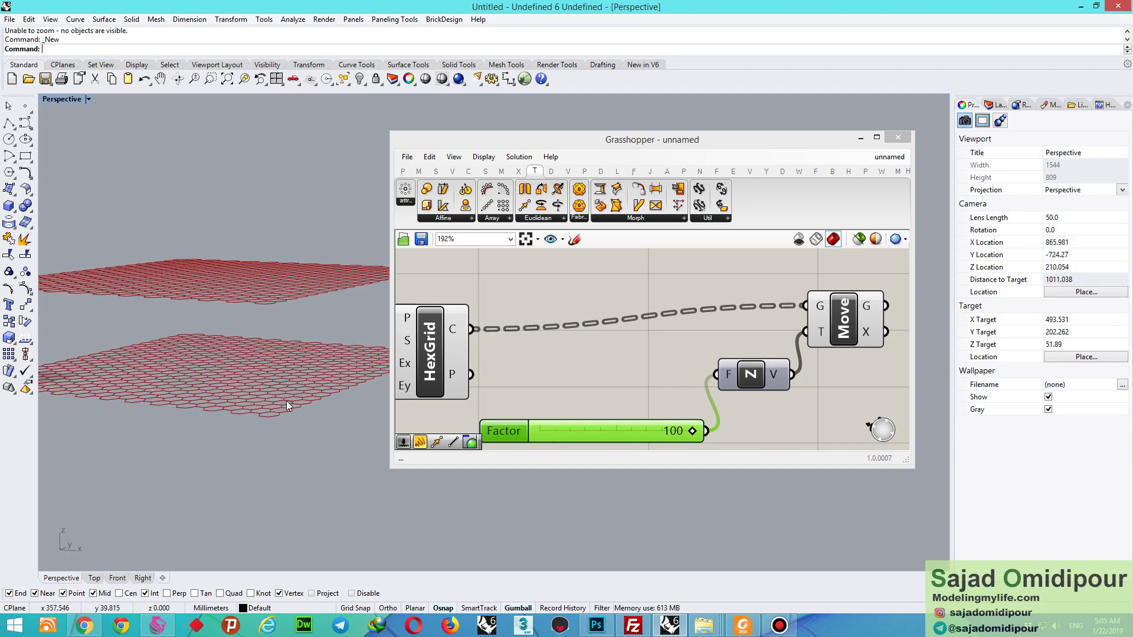
pyautogui.click(448, 345)
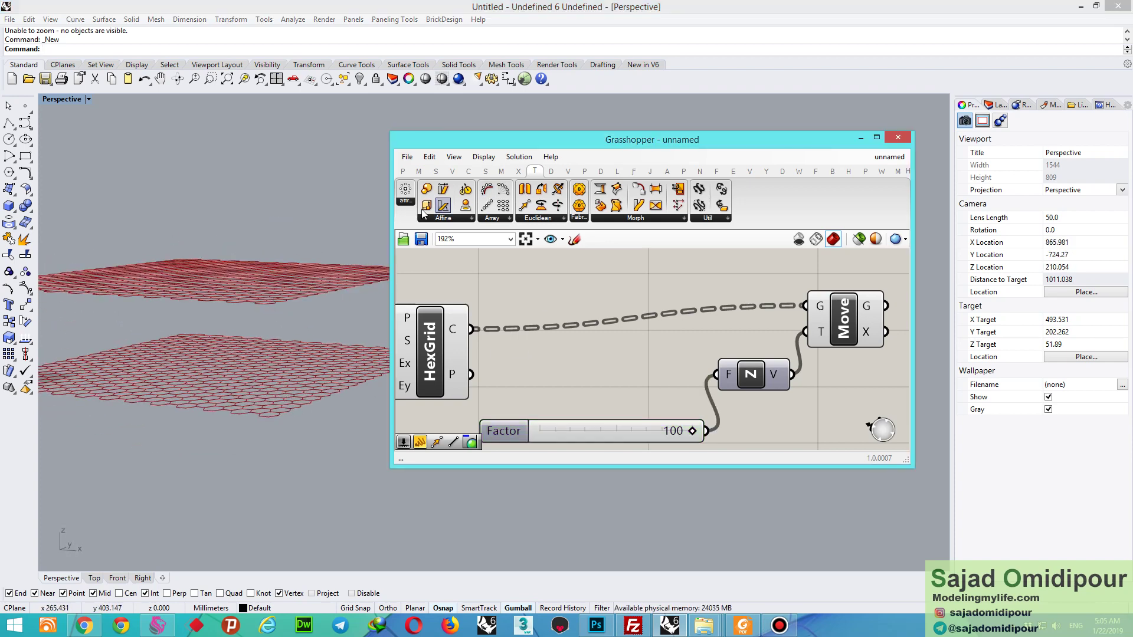
pyautogui.click(403, 171)
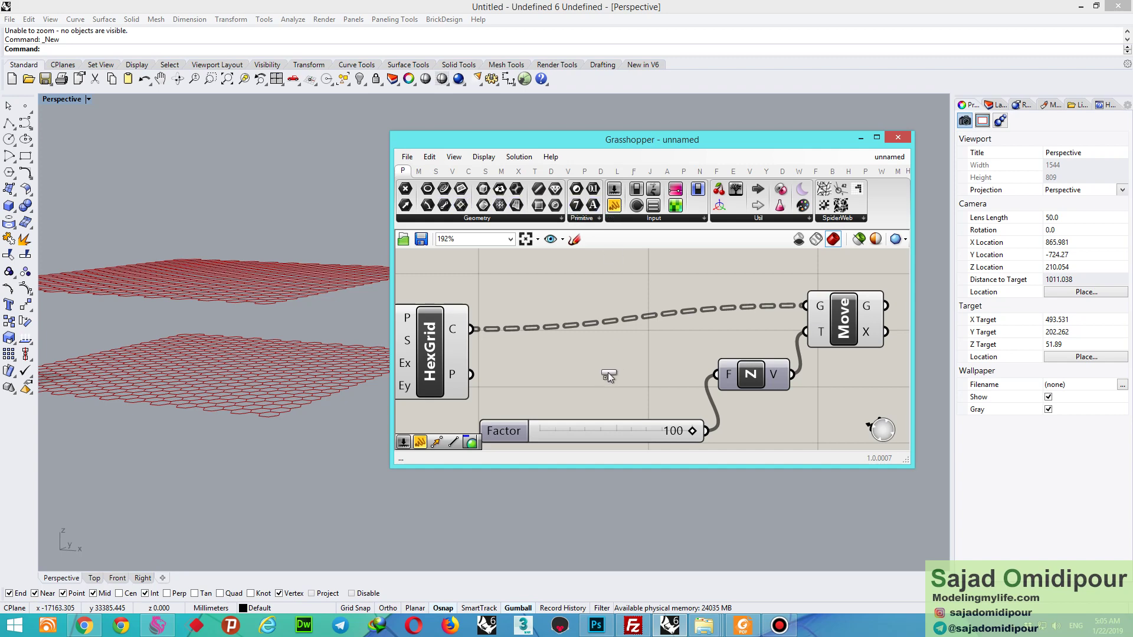
pyautogui.scroll(-3, 608, 376)
pyautogui.moveTo(608, 376); pyautogui.dragTo(688, 294)
pyautogui.moveTo(527, 346); pyautogui.dragTo(631, 292)
# - Examine the panel's list of cell curves and its branch paths from start to end, comparing it with the Move geometry input
pyautogui.scroll(-2, 611, 336)
pyautogui.scroll(3, 711, 294)
pyautogui.scroll(4, 669, 361)
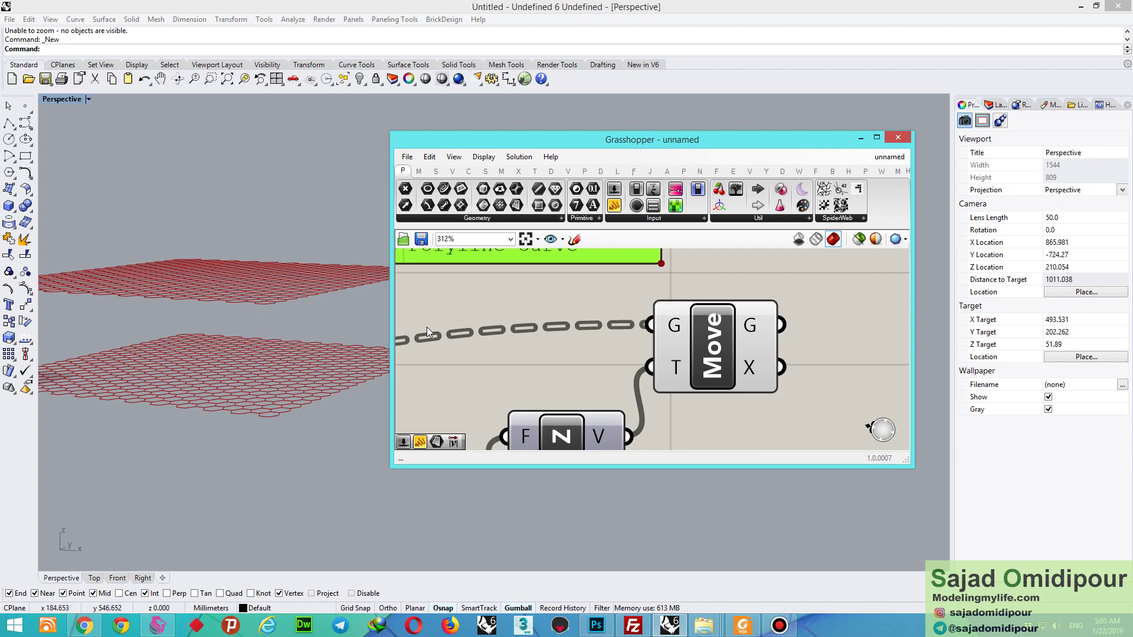
pyautogui.scroll(-5, 584, 405)
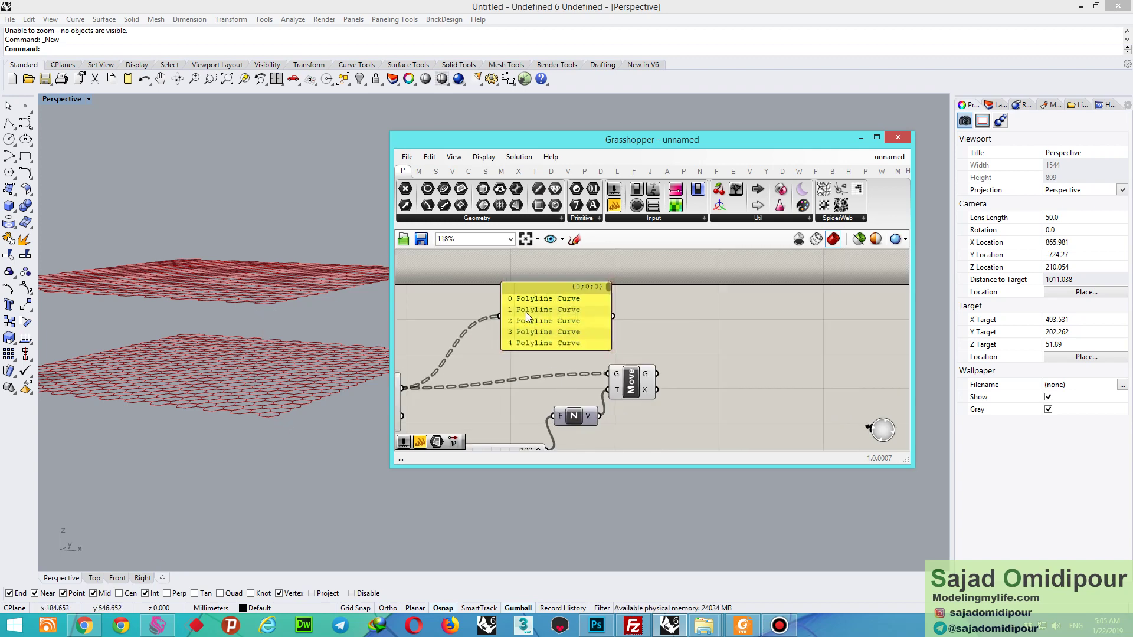
pyautogui.scroll(3, 548, 331)
pyautogui.moveTo(604, 360)
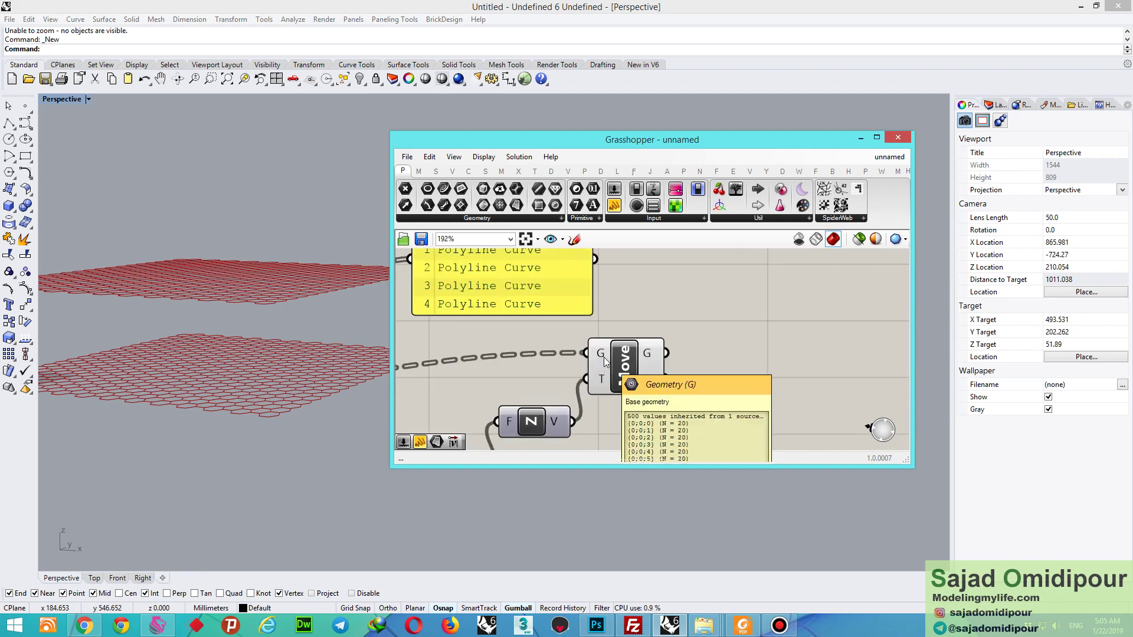
pyautogui.scroll(-1, 584, 329)
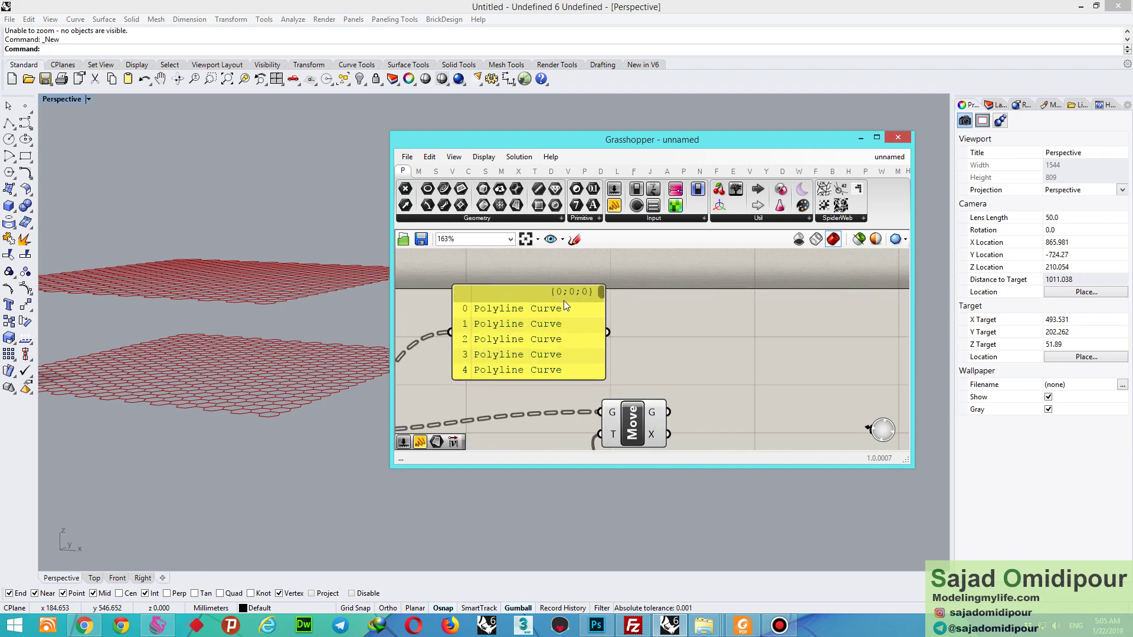
pyautogui.moveTo(600, 292); pyautogui.dragTo(595, 367)
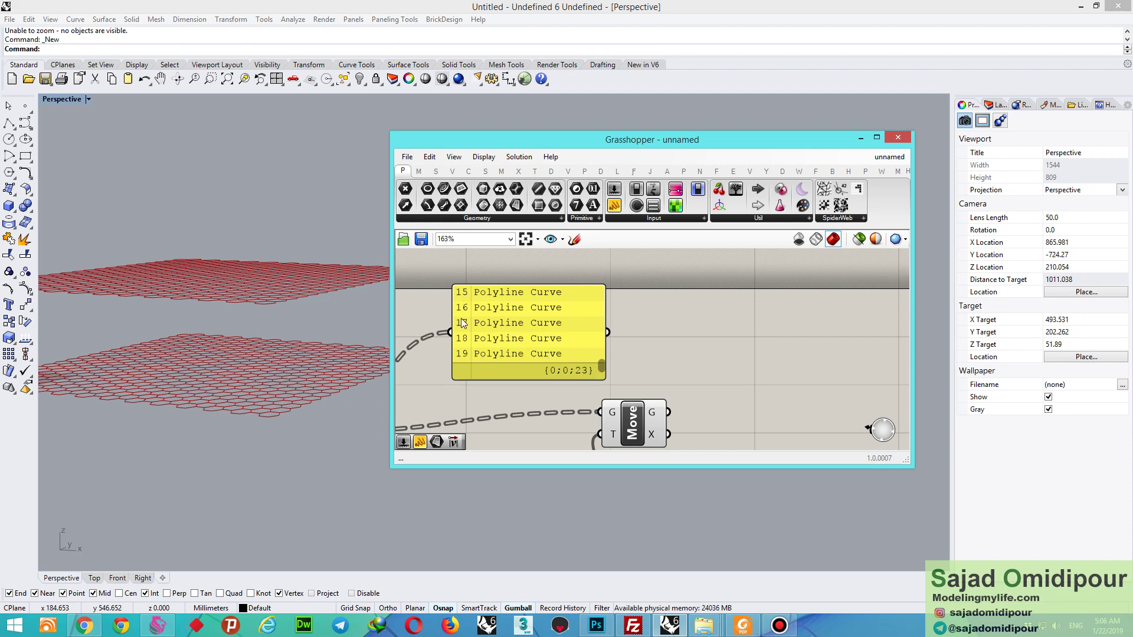
pyautogui.click(524, 318)
pyautogui.scroll(-2, 524, 282)
pyautogui.scroll(2, 560, 400)
pyautogui.scroll(-2, 550, 418)
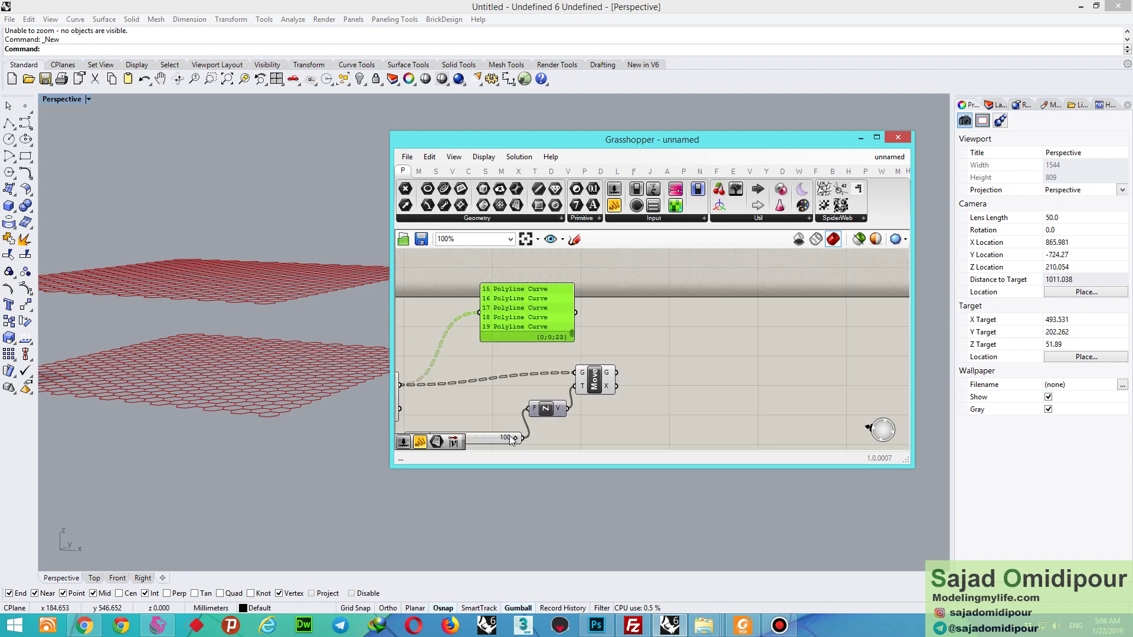
pyautogui.scroll(2, 562, 369)
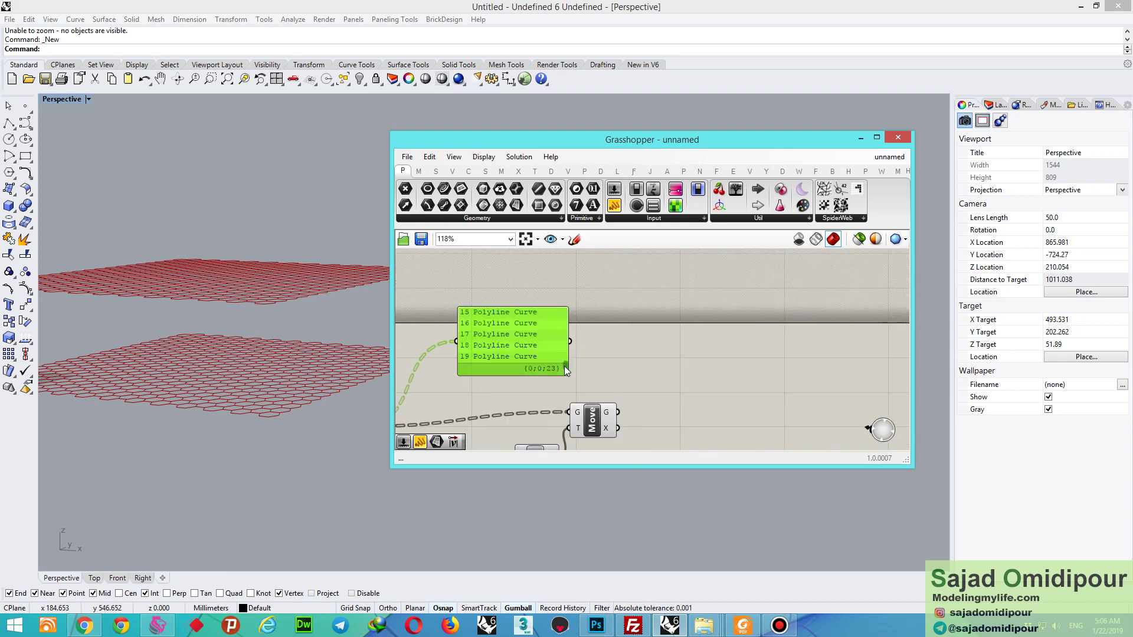
pyautogui.moveTo(565, 365); pyautogui.dragTo(544, 305)
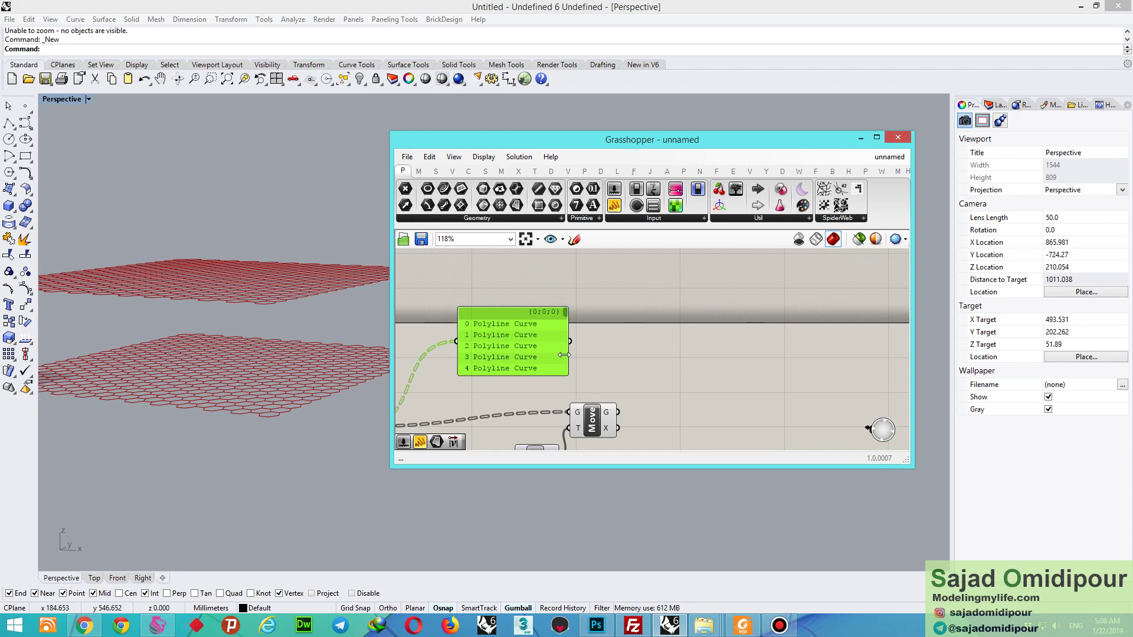
# - Move the panel a little higher on the canvas, farther away from the Move component
pyautogui.moveTo(533, 375); pyautogui.dragTo(548, 337)
pyautogui.moveTo(248, 409); pyautogui.dragTo(109, 310, button='right')
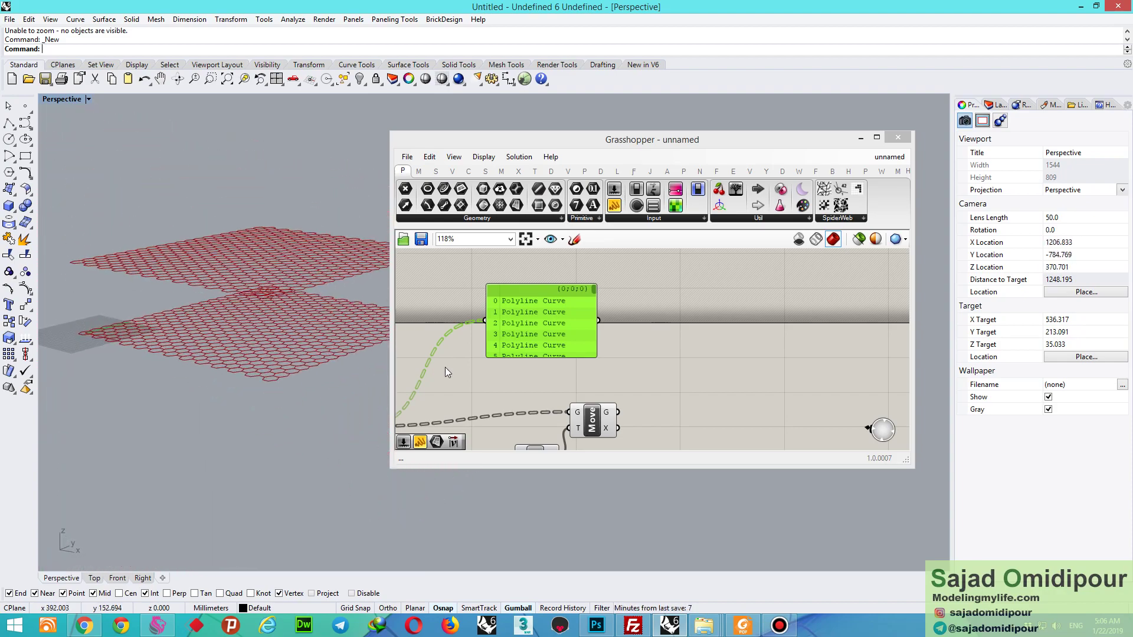
pyautogui.click(445, 367)
# - Shift the Move component, Unit Z vector and Factor slider together farther from the HexGrid to free canvas space
pyautogui.scroll(-2, 600, 337)
pyautogui.moveTo(607, 361); pyautogui.dragTo(596, 332, button='right')
pyautogui.scroll(2, 624, 346)
pyautogui.moveTo(615, 352); pyautogui.dragTo(490, 435)
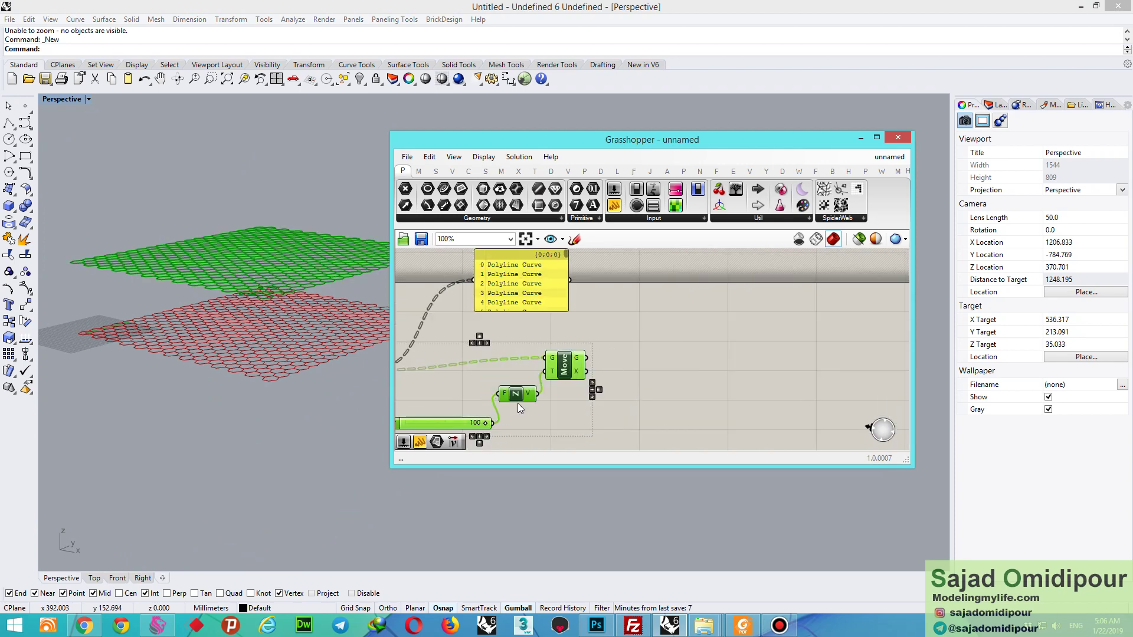
pyautogui.moveTo(631, 350); pyautogui.dragTo(466, 440)
pyautogui.moveTo(521, 399); pyautogui.dragTo(698, 421)
pyautogui.click(651, 399)
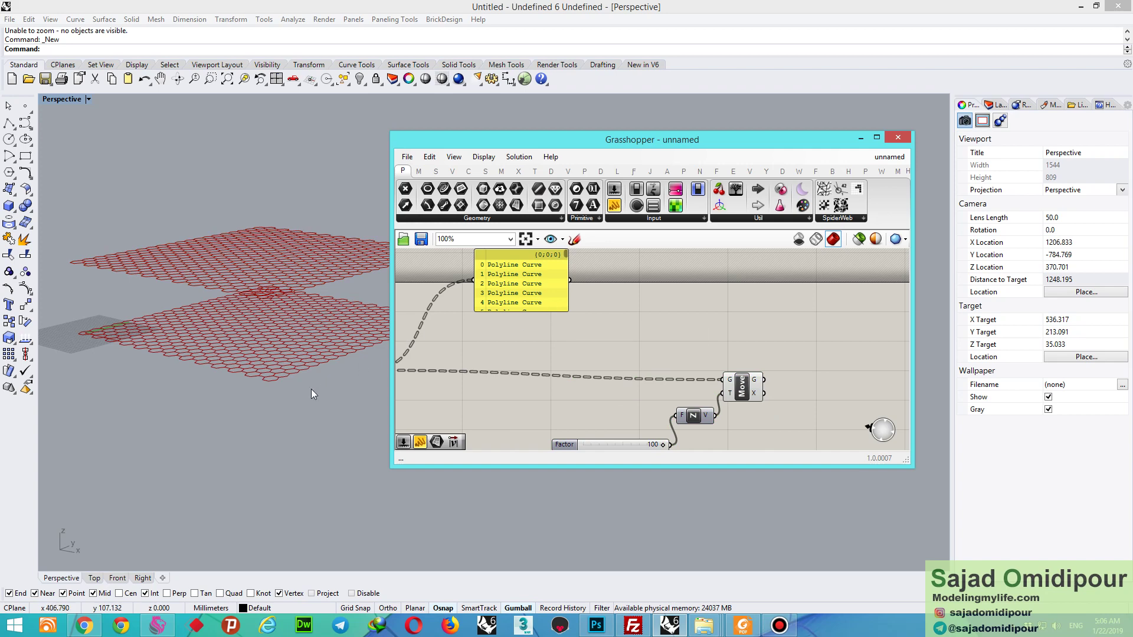
# - Add a Param Viewer between the HexGrid and Move, feed it the HexGrid's cells output, and place it below the panel
pyautogui.moveTo(101, 351); pyautogui.dragTo(214, 292, button='right')
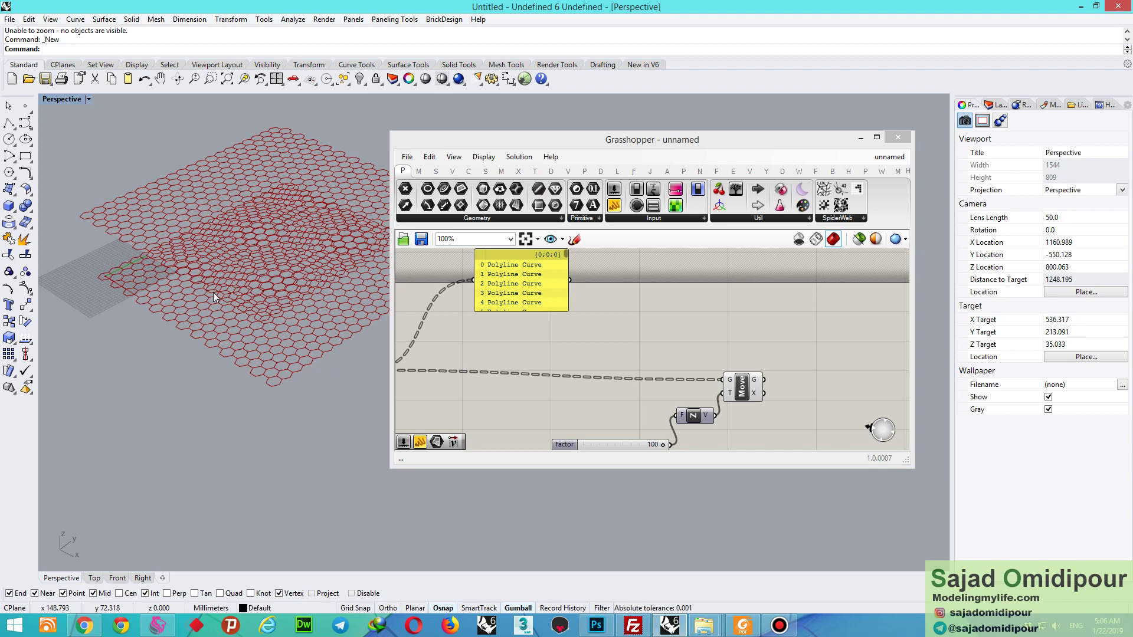
pyautogui.click(541, 350)
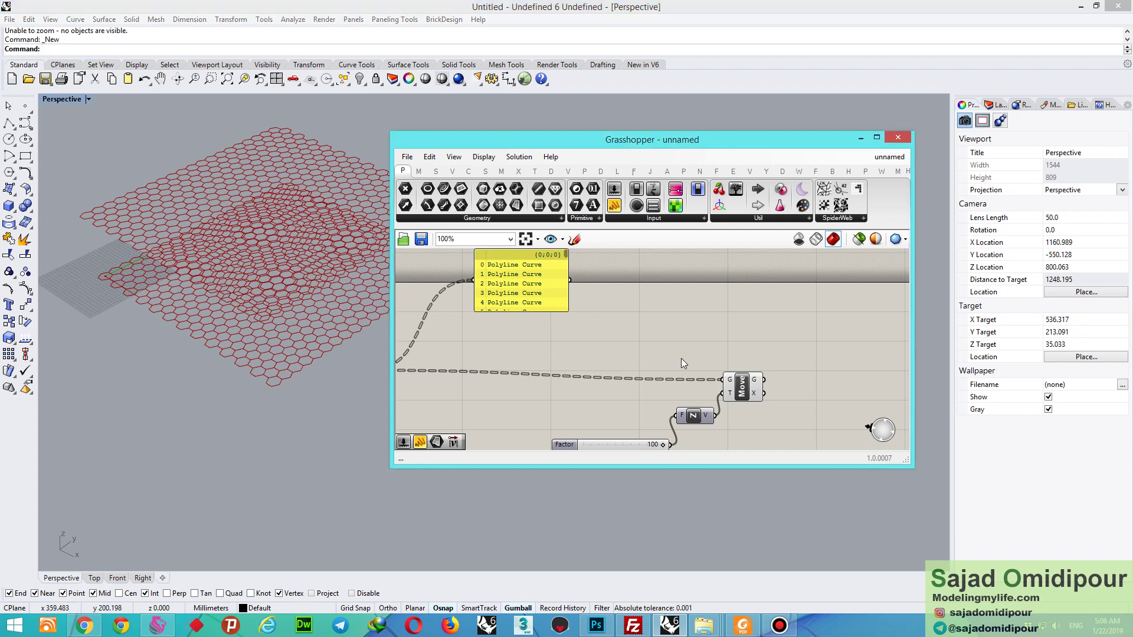
pyautogui.scroll(3, 692, 368)
pyautogui.scroll(-3, 717, 365)
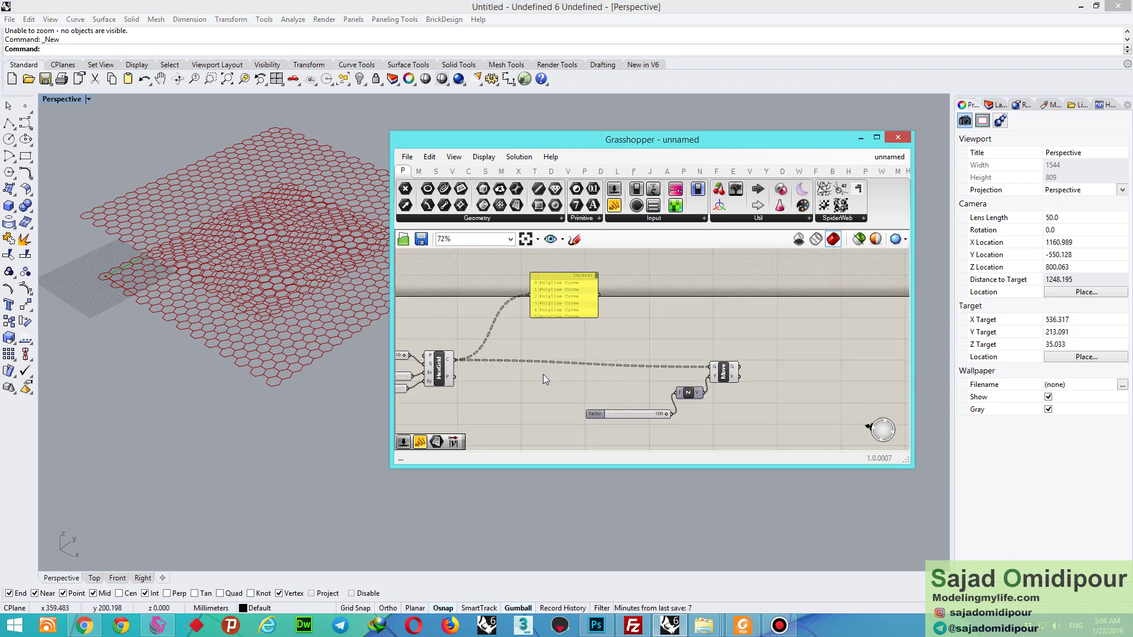
pyautogui.scroll(3, 478, 367)
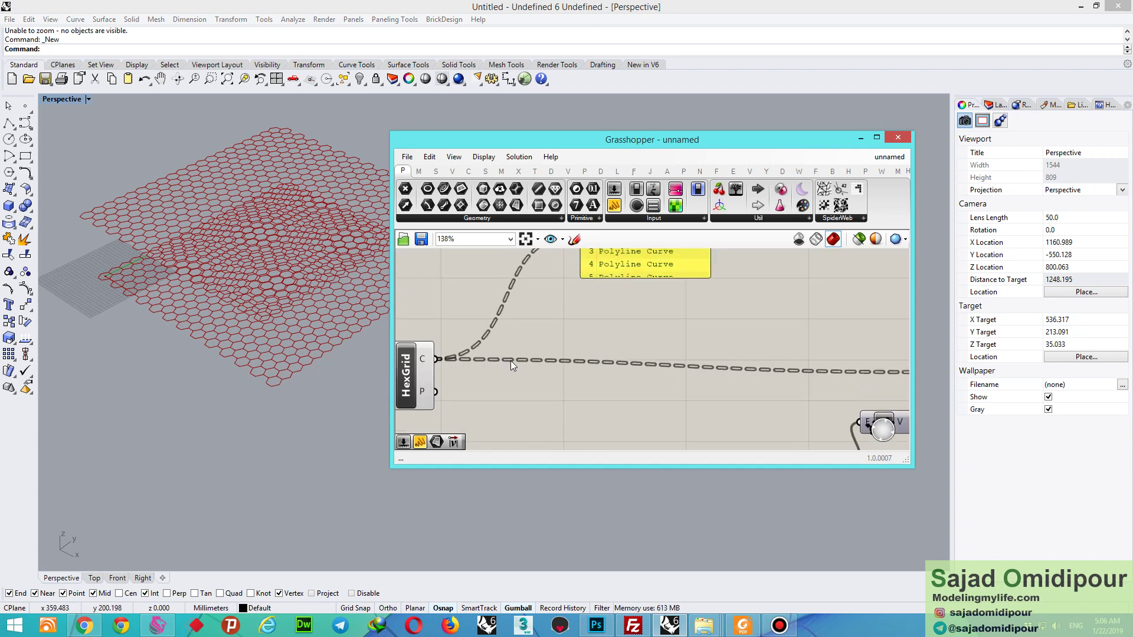
pyautogui.scroll(-3, 530, 361)
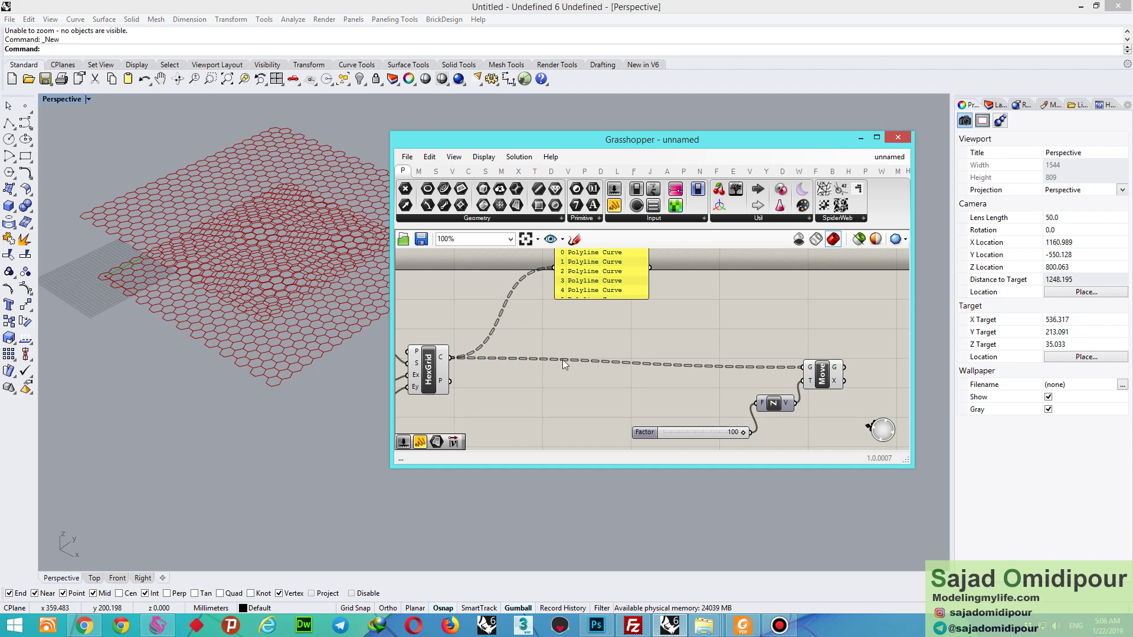
pyautogui.moveTo(736, 190); pyautogui.dragTo(620, 322)
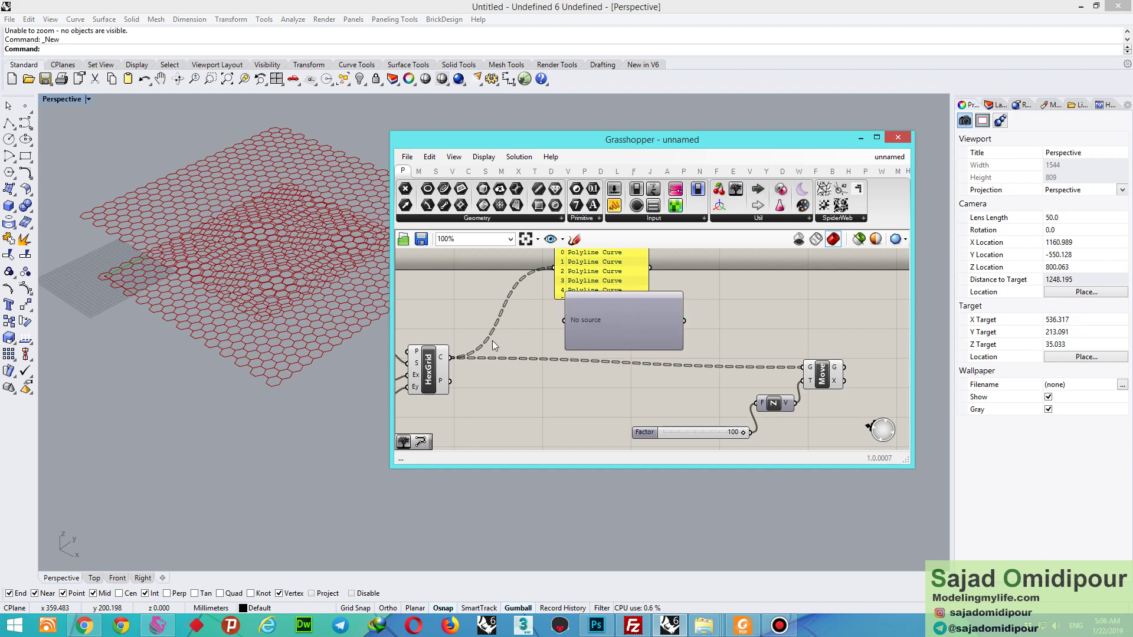
pyautogui.moveTo(458, 358); pyautogui.dragTo(567, 321)
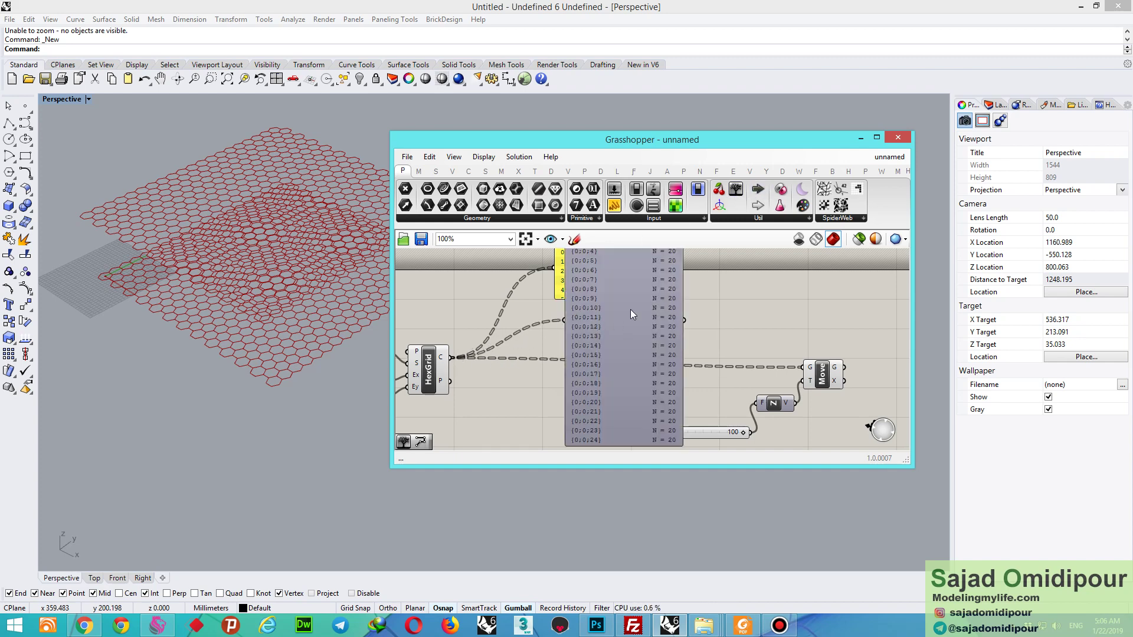
pyautogui.scroll(2, 558, 324)
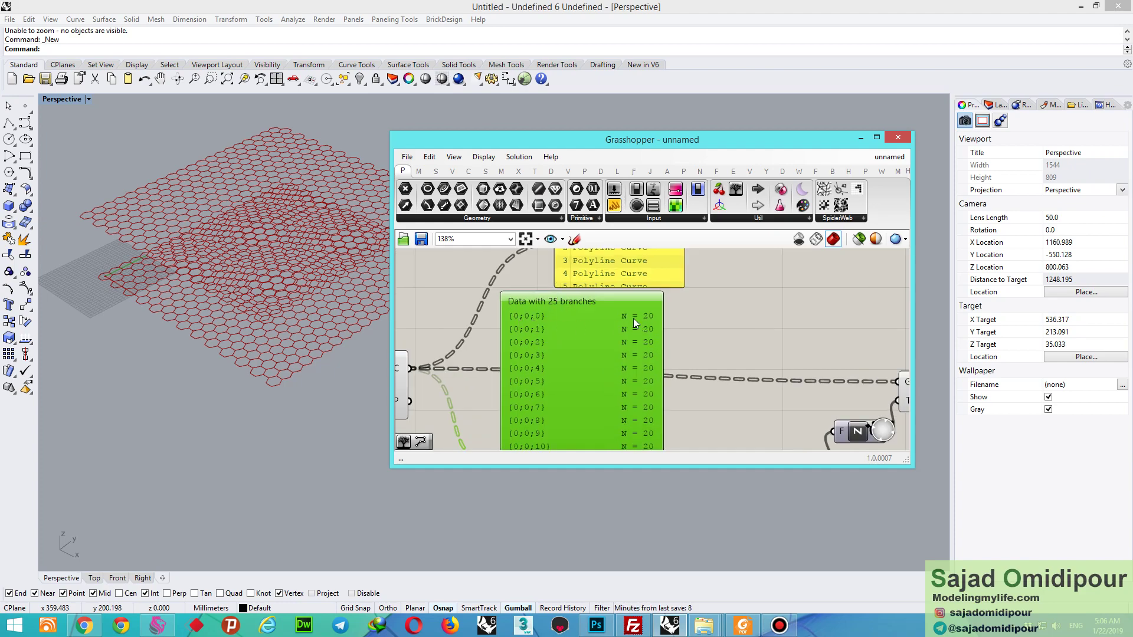
# - Turn off the Move component's preview so only the original hexagonal grid is displayed
pyautogui.moveTo(257, 231); pyautogui.dragTo(330, 218, button='right')
pyautogui.scroll(-5, 260, 254)
pyautogui.moveTo(192, 316); pyautogui.dragTo(154, 344, button='right')
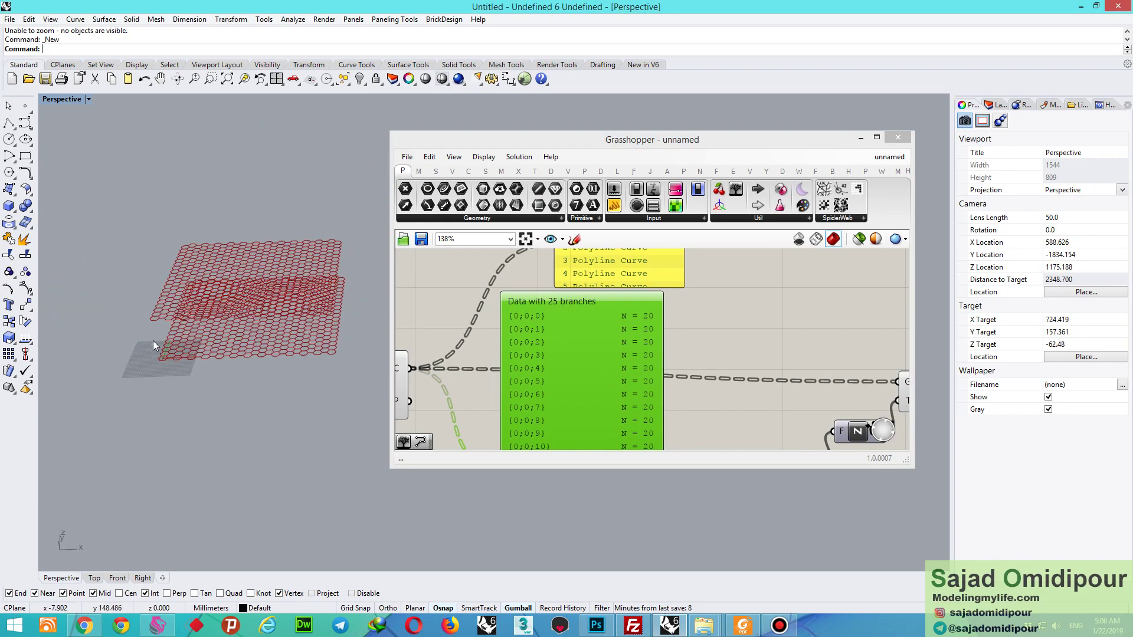
pyautogui.scroll(5, 156, 343)
pyautogui.click(803, 328)
pyautogui.scroll(-3, 670, 324)
pyautogui.scroll(2, 834, 367)
pyautogui.rightClick(826, 363)
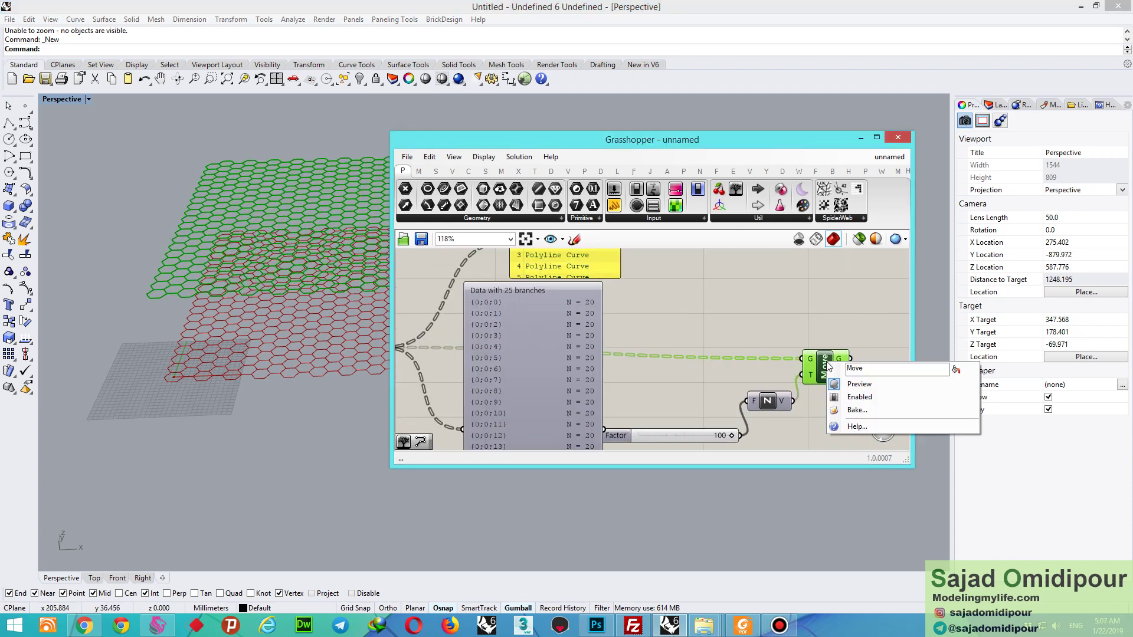
pyautogui.click(849, 384)
# - Switch the Rhino viewport to the Top view with the whole hexagonal grid in sight
pyautogui.moveTo(333, 232); pyautogui.dragTo(69, 584, button='right')
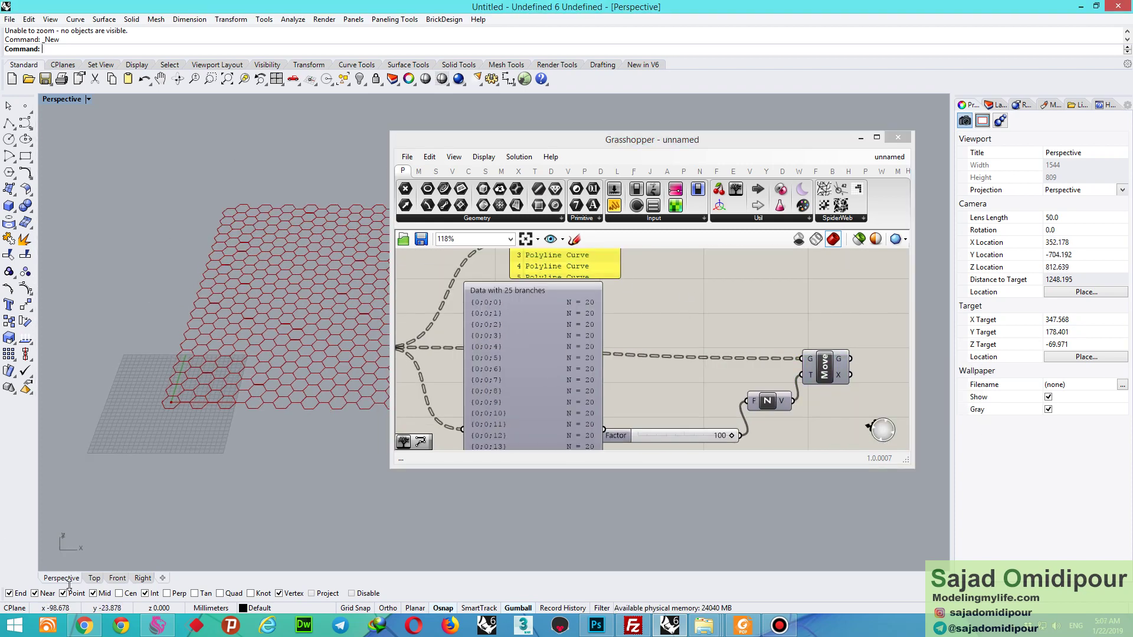
pyautogui.click(97, 576)
pyautogui.scroll(-10, 125, 405)
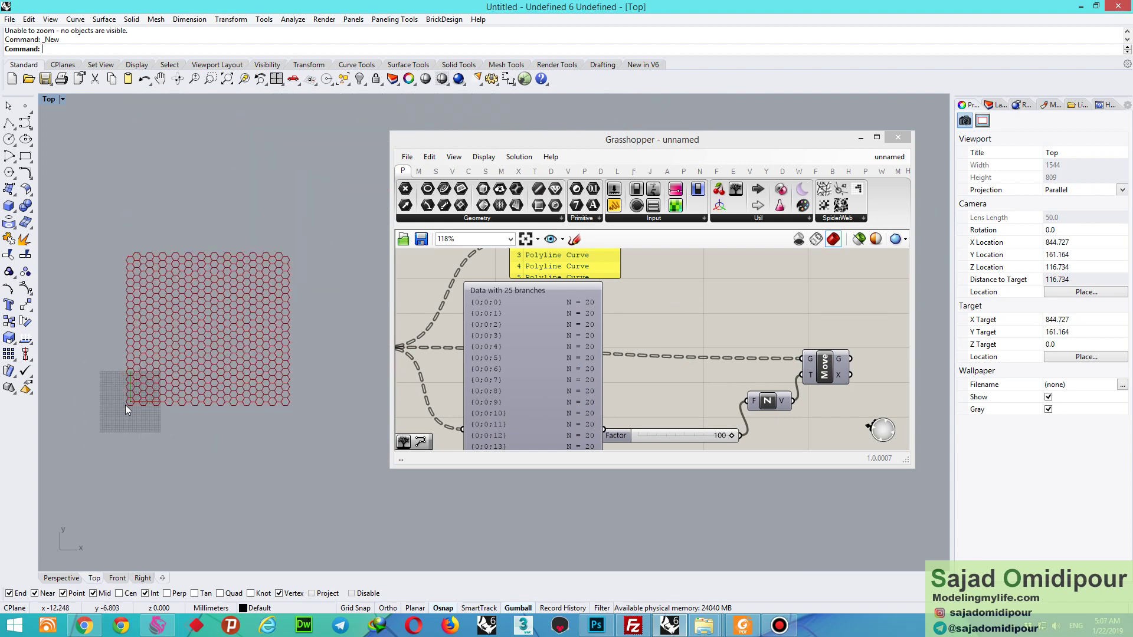
# - Lower the HexGrid's Extent Y slider to 7
pyautogui.scroll(1, 126, 403)
pyautogui.click(766, 327)
pyautogui.scroll(-7, 758, 327)
pyautogui.scroll(12, 605, 341)
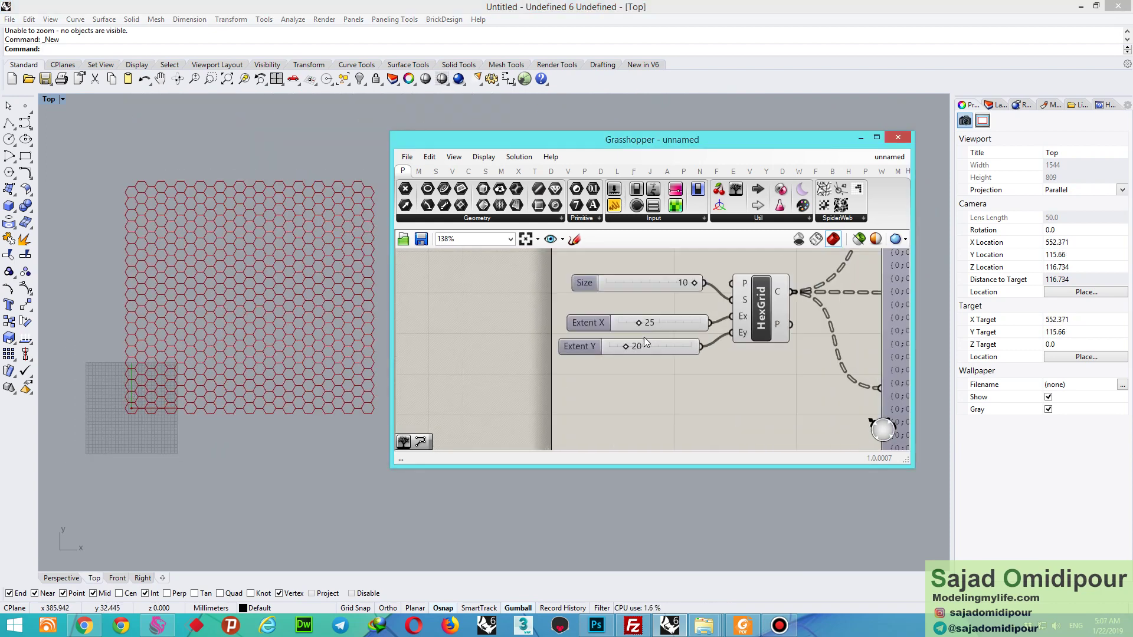
pyautogui.moveTo(600, 367); pyautogui.dragTo(558, 379)
pyautogui.scroll(-5, 494, 383)
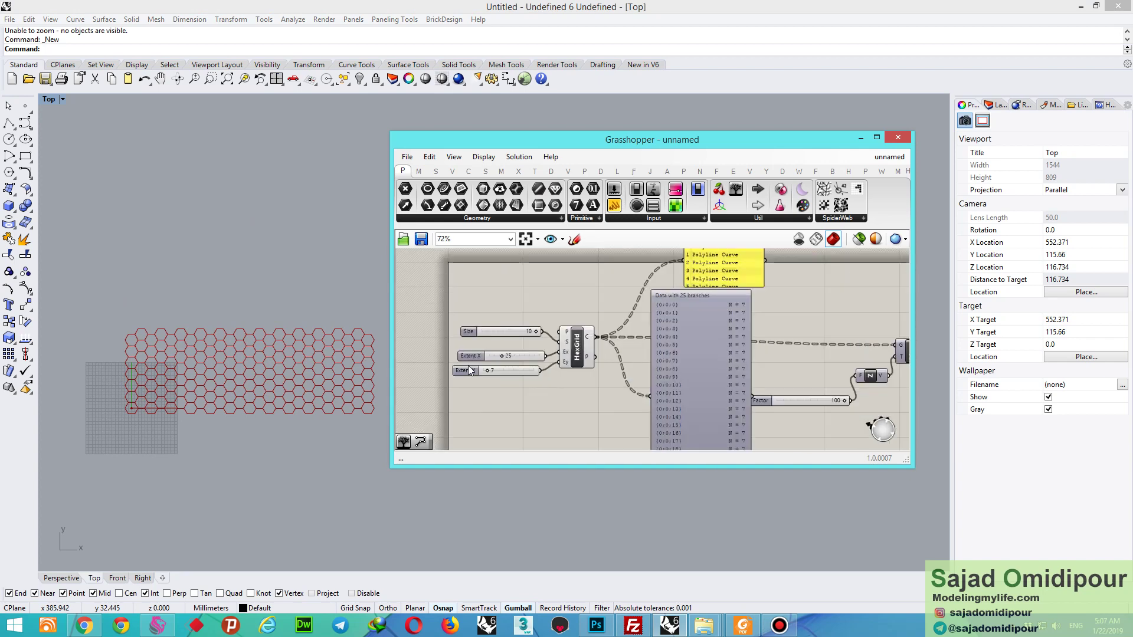
# - Compare the branches and items per branch in the Param Viewer and panel with the hexagon columns in the Top view
pyautogui.scroll(3, 641, 311)
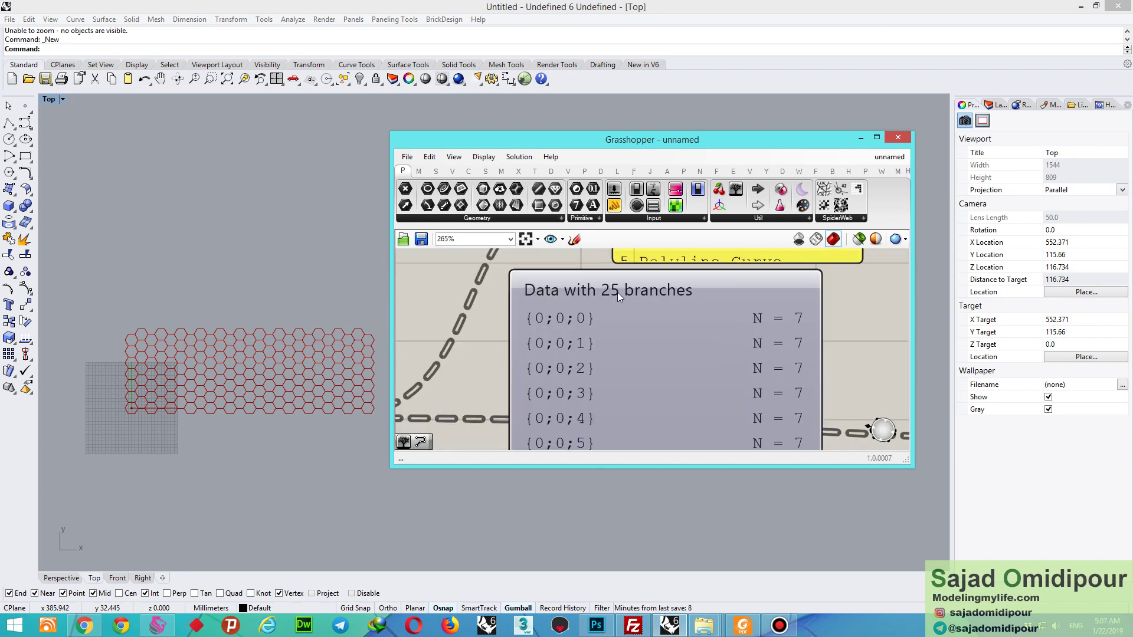
pyautogui.click(131, 435)
pyautogui.scroll(3, 124, 411)
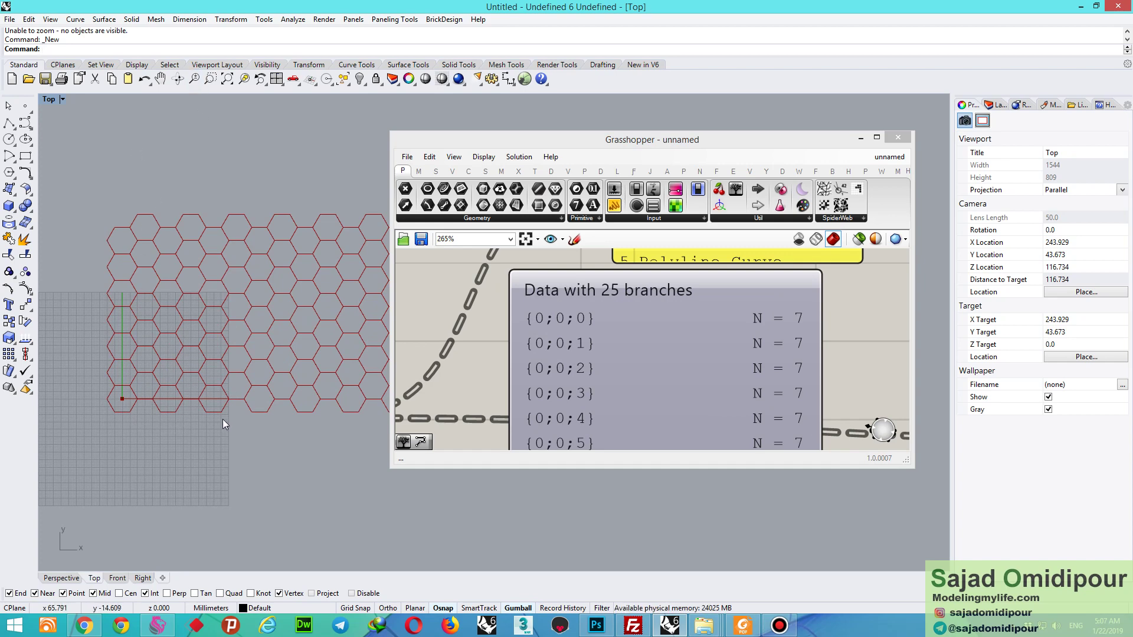
pyautogui.scroll(-6, 77, 423)
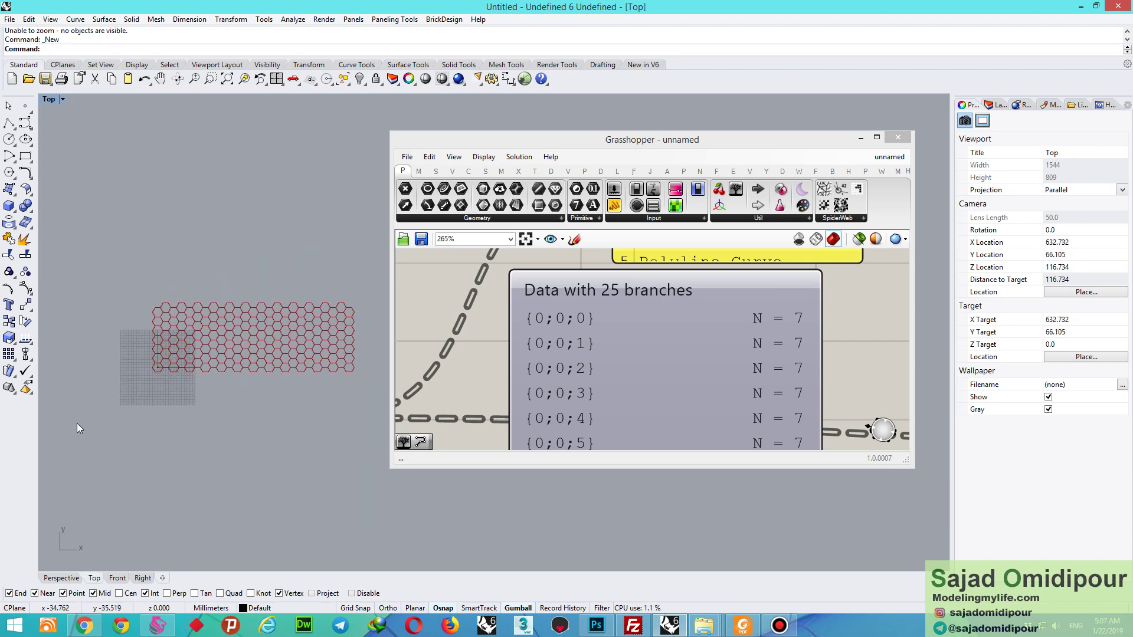
pyautogui.scroll(6, 105, 448)
pyautogui.scroll(1, 105, 448)
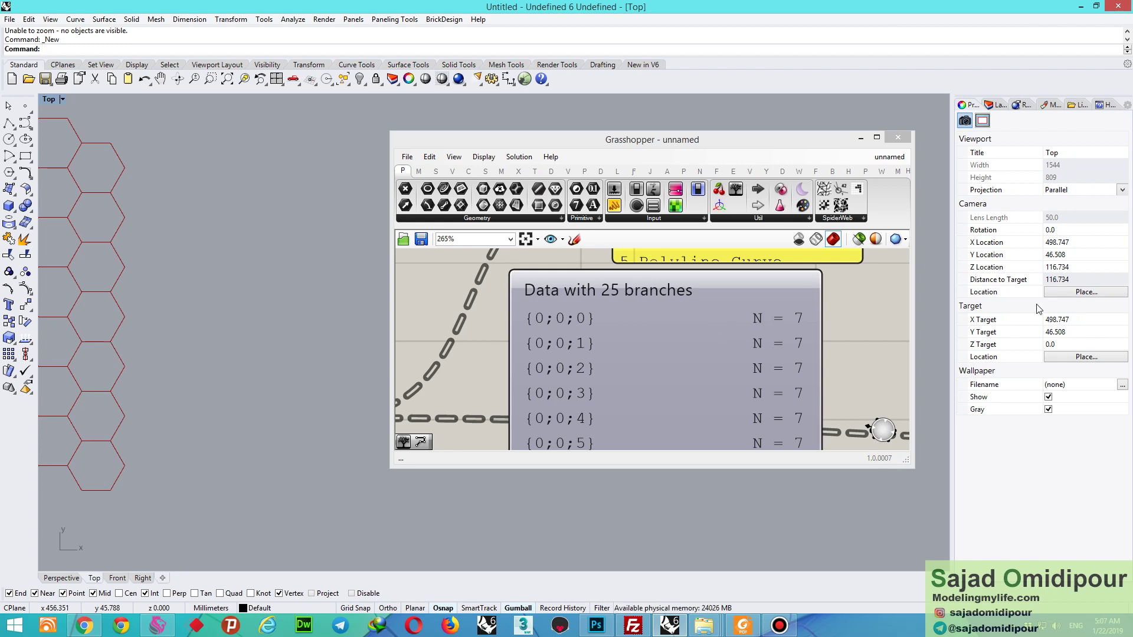
pyautogui.click(872, 313)
pyautogui.click(286, 374)
pyautogui.scroll(-5, 323, 337)
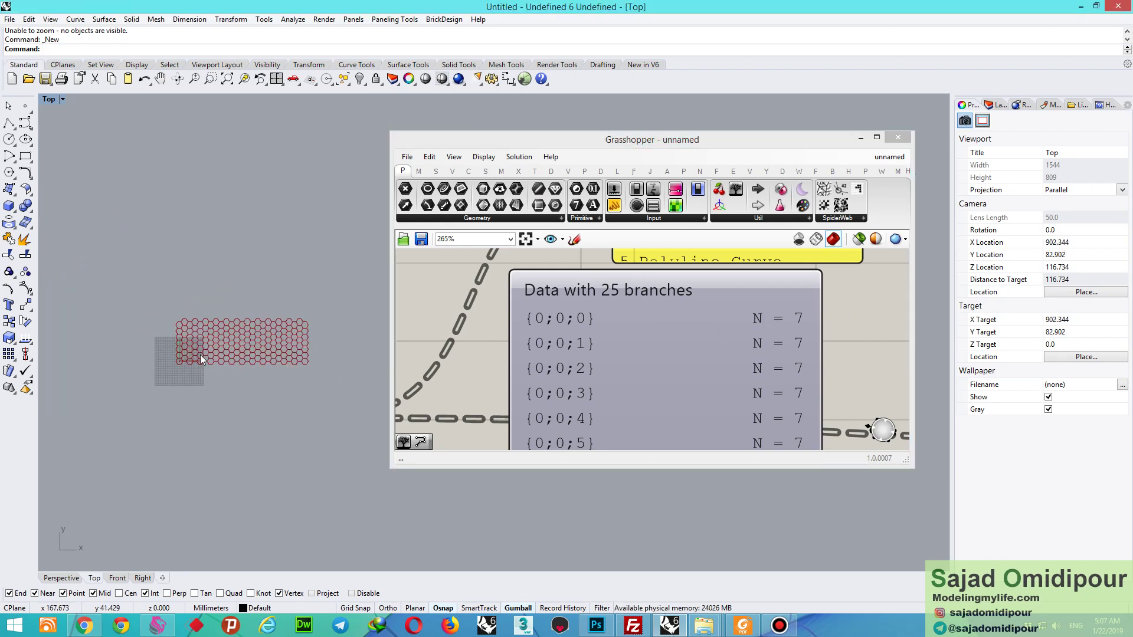
pyautogui.scroll(5, 177, 368)
pyautogui.scroll(3, 143, 308)
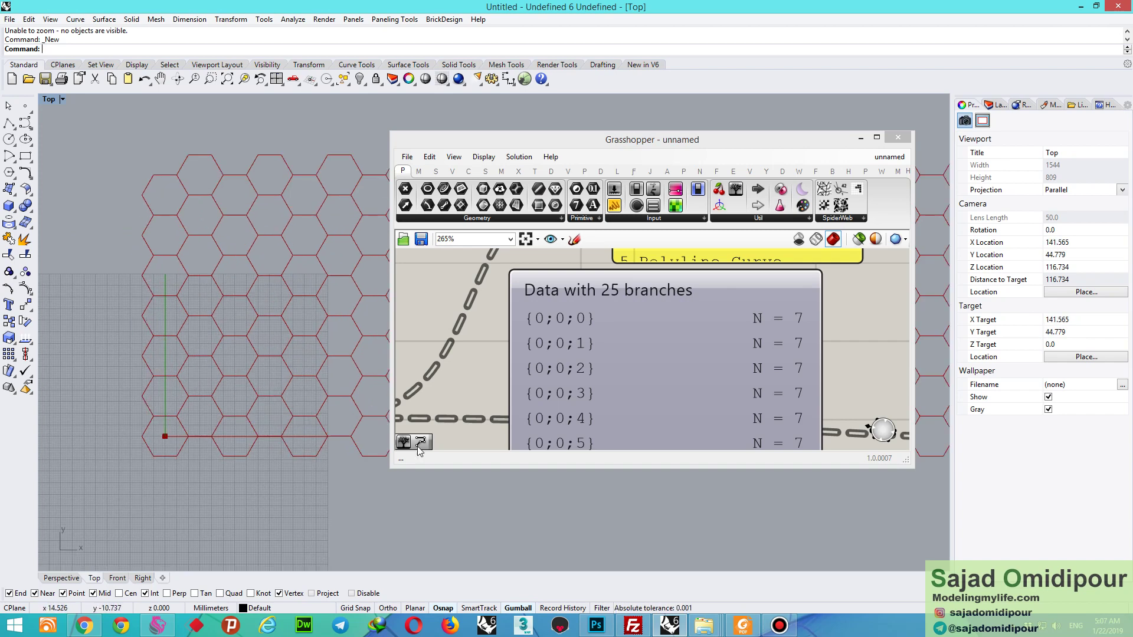
pyautogui.click(454, 374)
pyautogui.scroll(-5, 502, 378)
pyautogui.scroll(3, 615, 284)
pyautogui.scroll(-2, 637, 299)
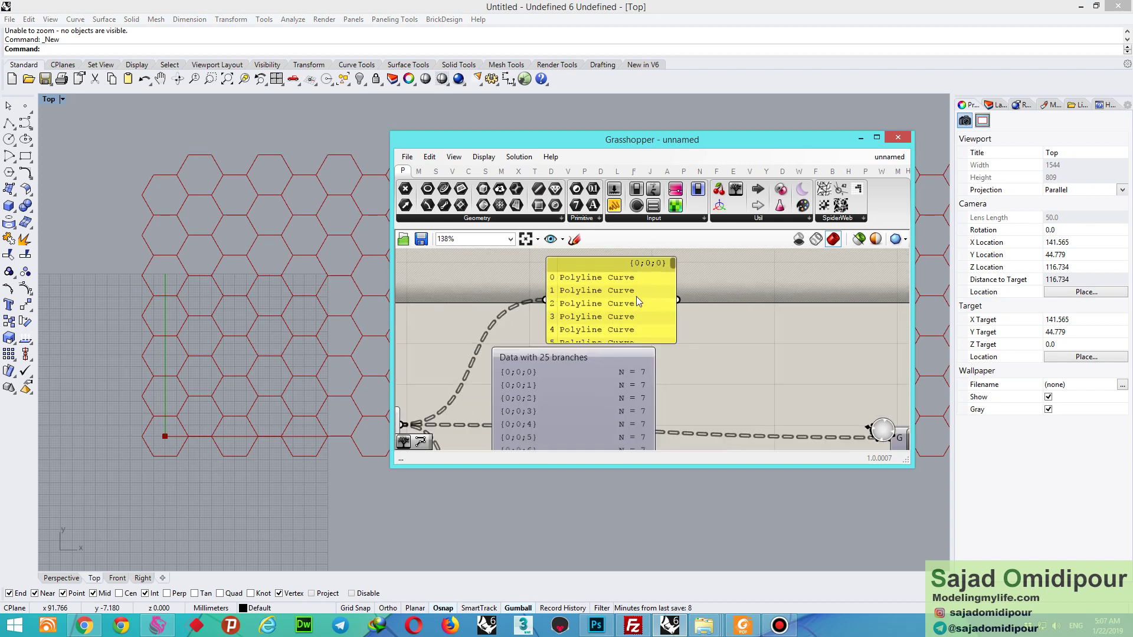
# - Enlarge the polyline curve panel downward until items 0 to 6 of branch {0;0;0} fit inside it
pyautogui.scroll(3, 639, 260)
pyautogui.scroll(1, 635, 278)
pyautogui.moveTo(615, 303); pyautogui.dragTo(706, 295)
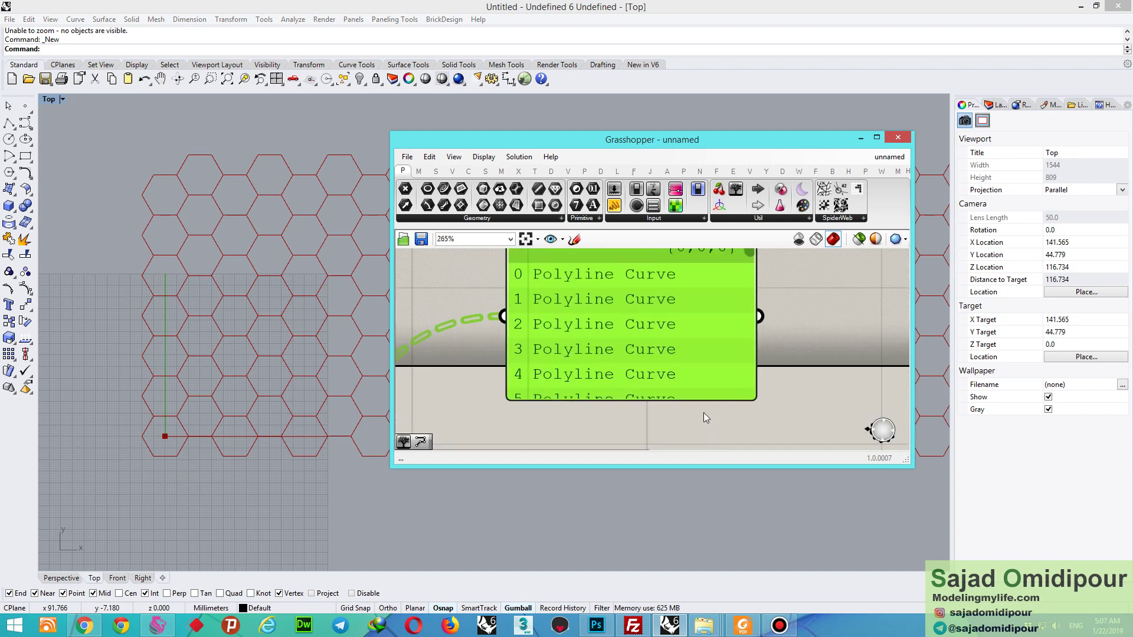
pyautogui.moveTo(701, 397); pyautogui.dragTo(701, 453)
pyautogui.scroll(-2, 707, 373)
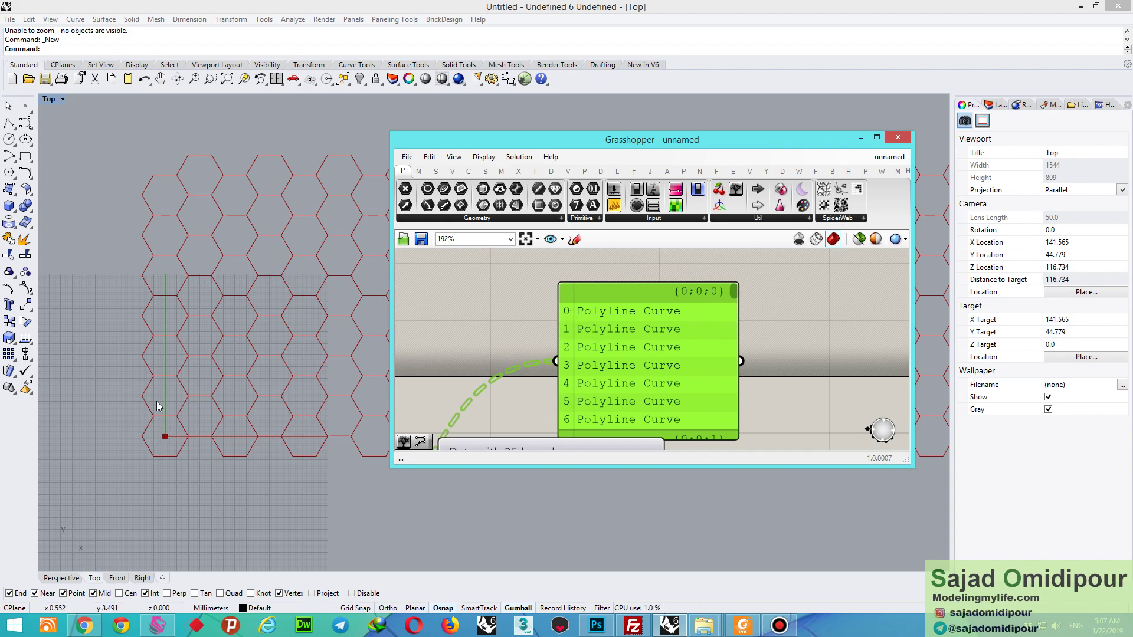
pyautogui.click(518, 332)
# - Move the 100 slider up and away from the Unit Z component so the two sit roughly level
pyautogui.scroll(-9, 551, 294)
pyautogui.scroll(7, 622, 412)
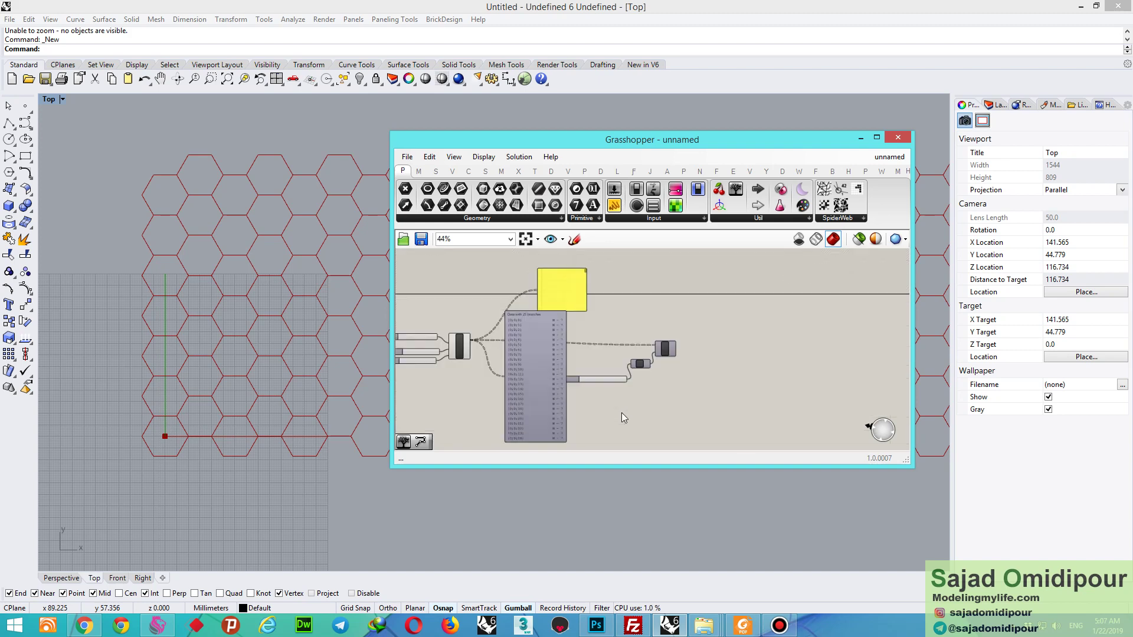
pyautogui.scroll(-7, 641, 389)
pyautogui.scroll(6, 566, 280)
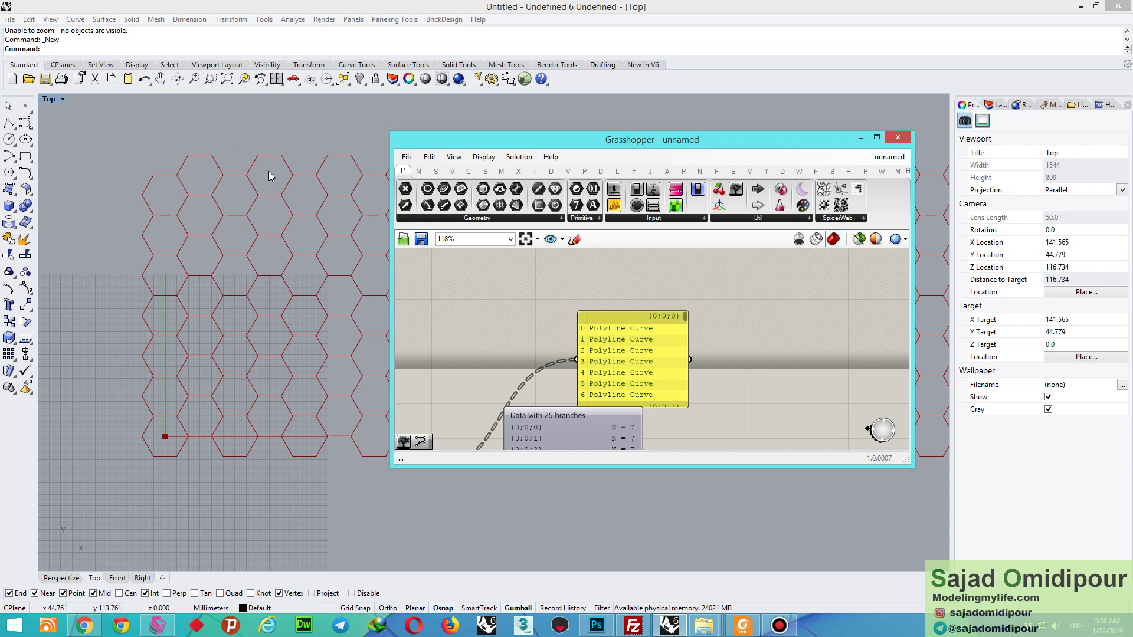
pyautogui.scroll(-4, 519, 319)
pyautogui.scroll(6, 608, 413)
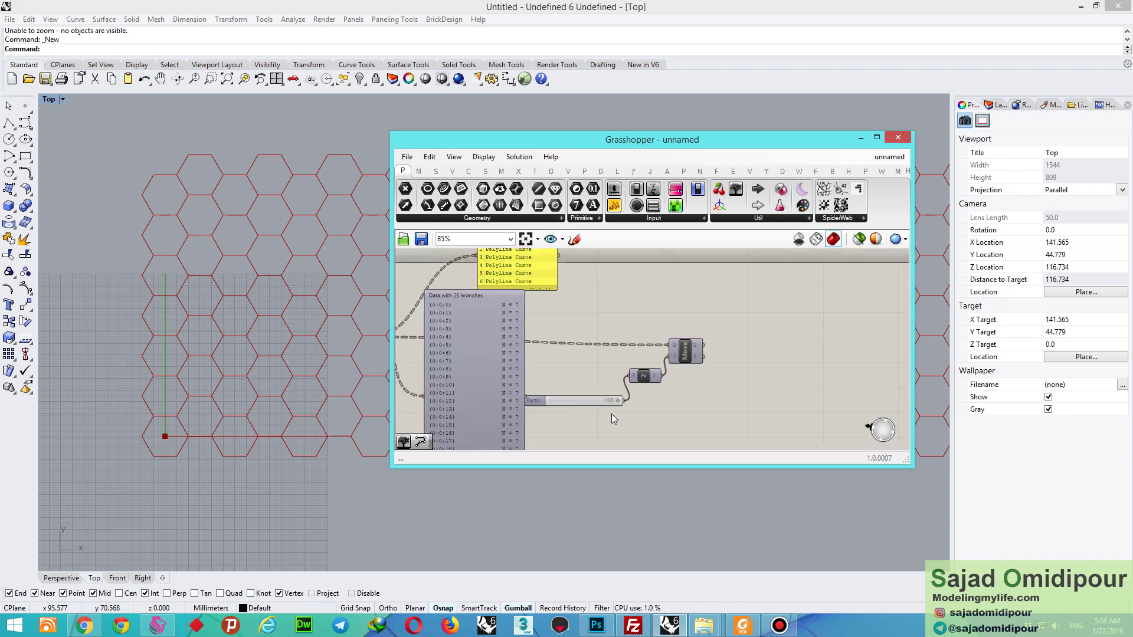
pyautogui.moveTo(590, 392); pyautogui.dragTo(543, 358)
pyautogui.scroll(-2, 567, 356)
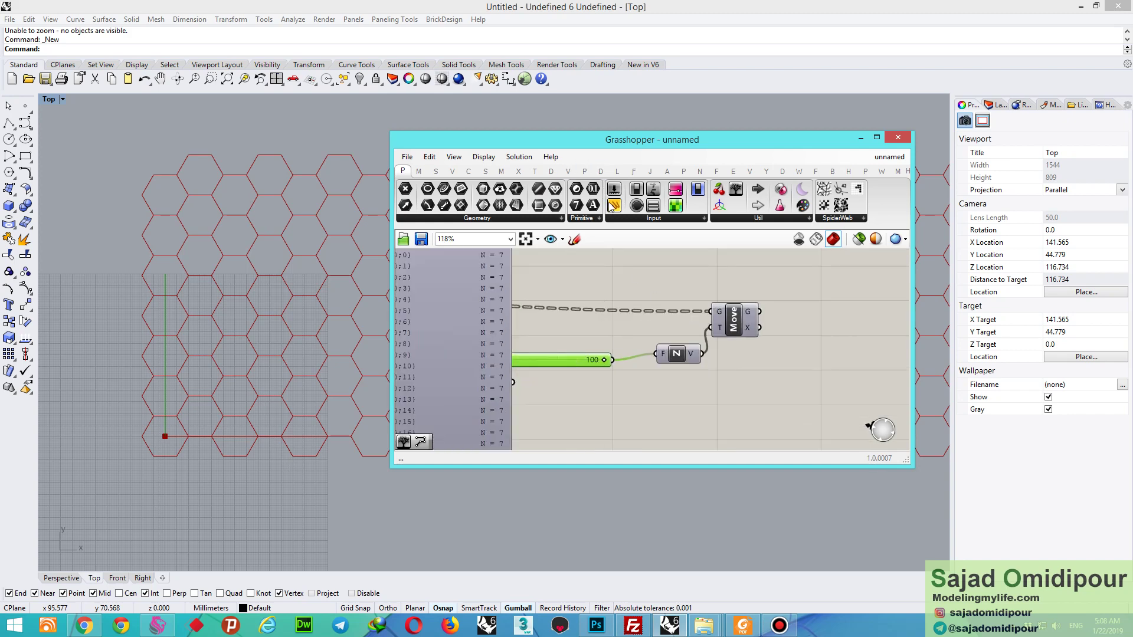
# - Place a new panel below the 100 slider and enter 100 and 200 on separate lines
pyautogui.moveTo(614, 205); pyautogui.dragTo(612, 419)
pyautogui.doubleClick(614, 419)
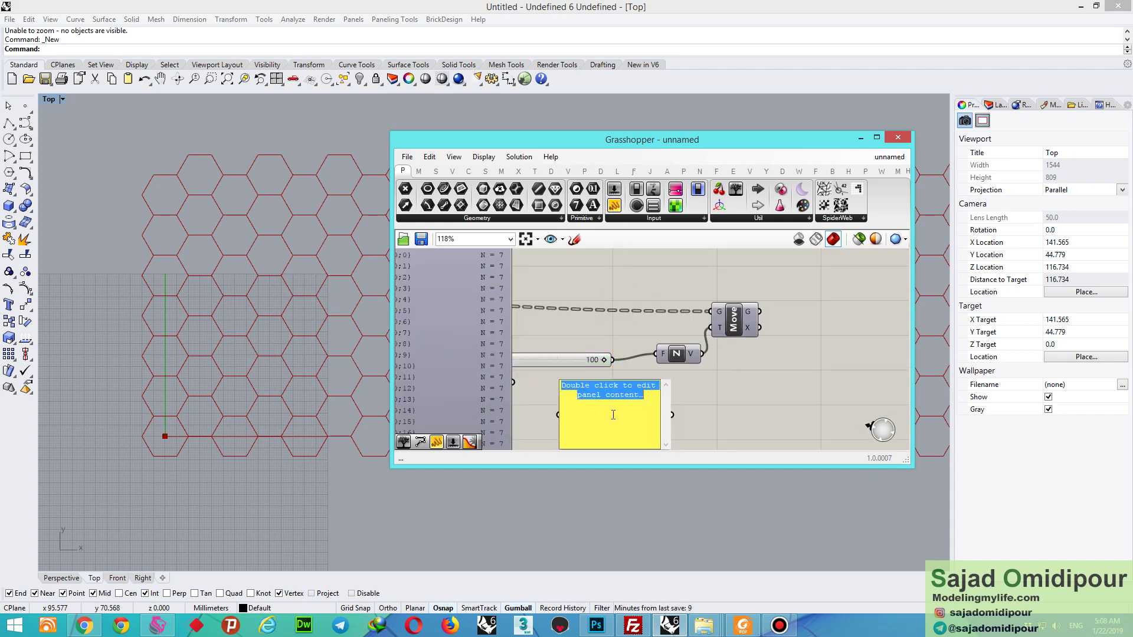
pyautogui.write('100')
pyautogui.press('Return')
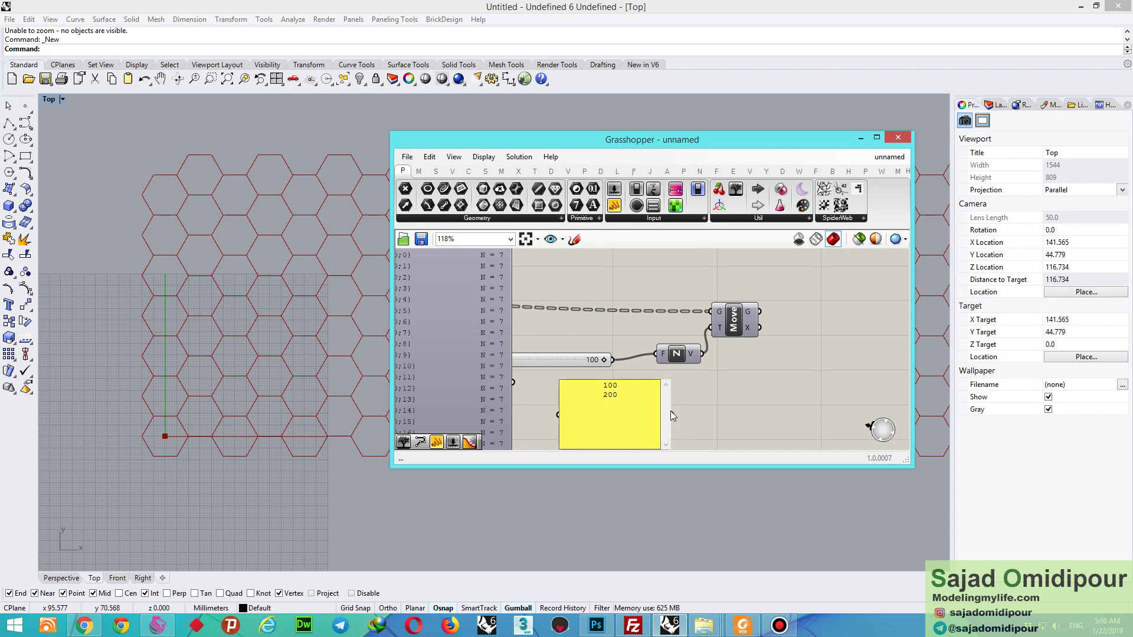
pyautogui.write('200')
pyautogui.press('Return')
pyautogui.scroll(3, 602, 408)
pyautogui.click(601, 405)
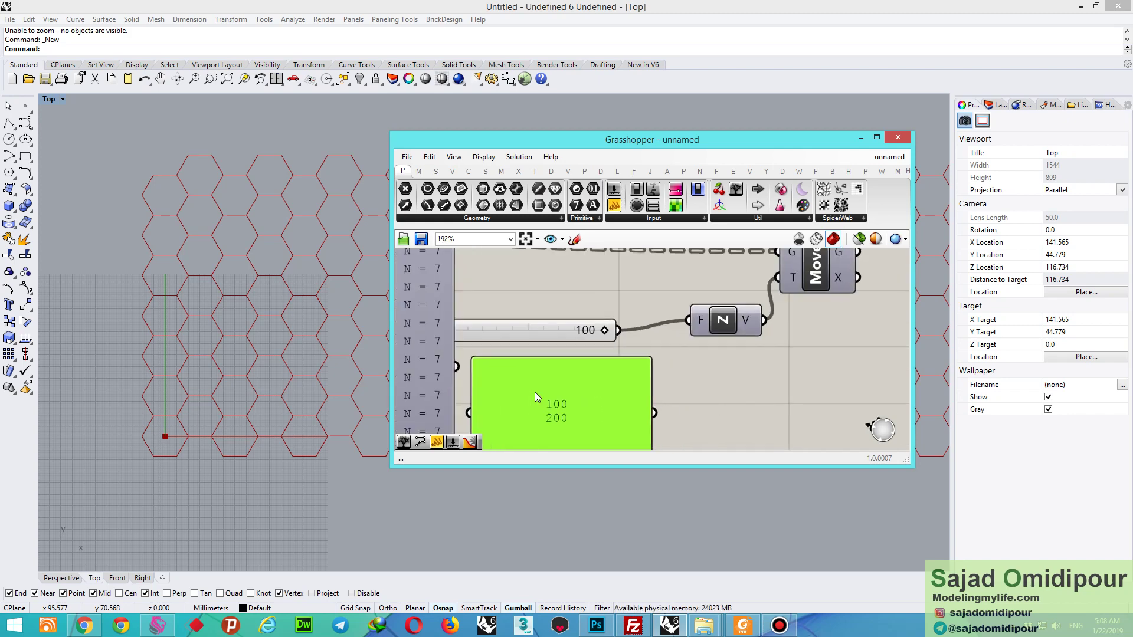
# - Split the new panel's text into separate list items and remove its trailing empty line
pyautogui.rightClick(535, 392)
pyautogui.click(581, 365)
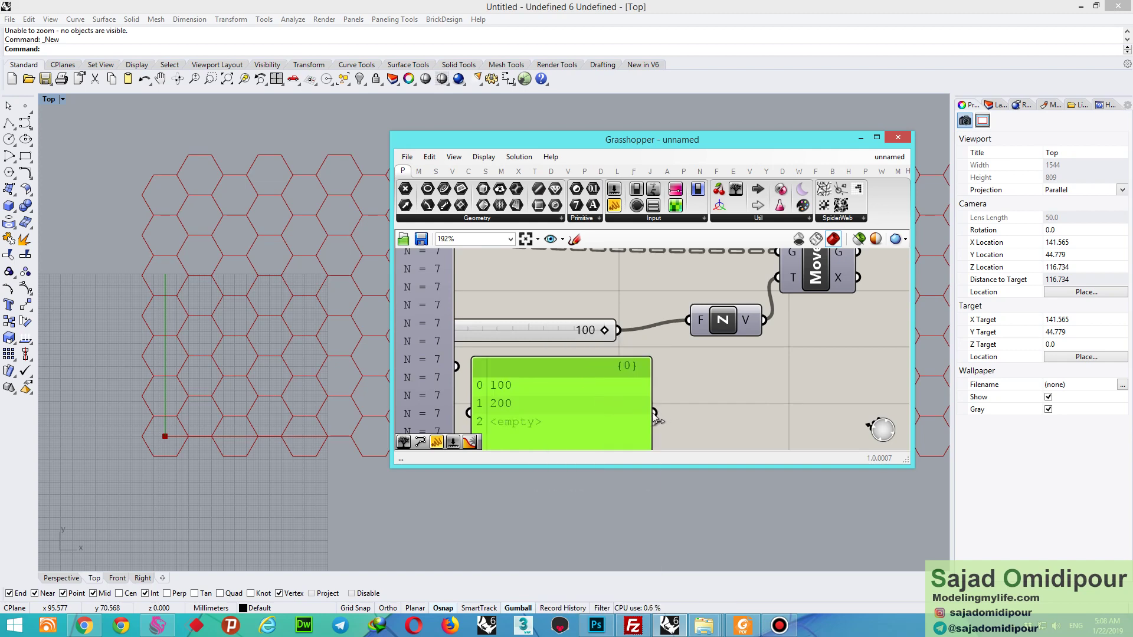
pyautogui.doubleClick(562, 410)
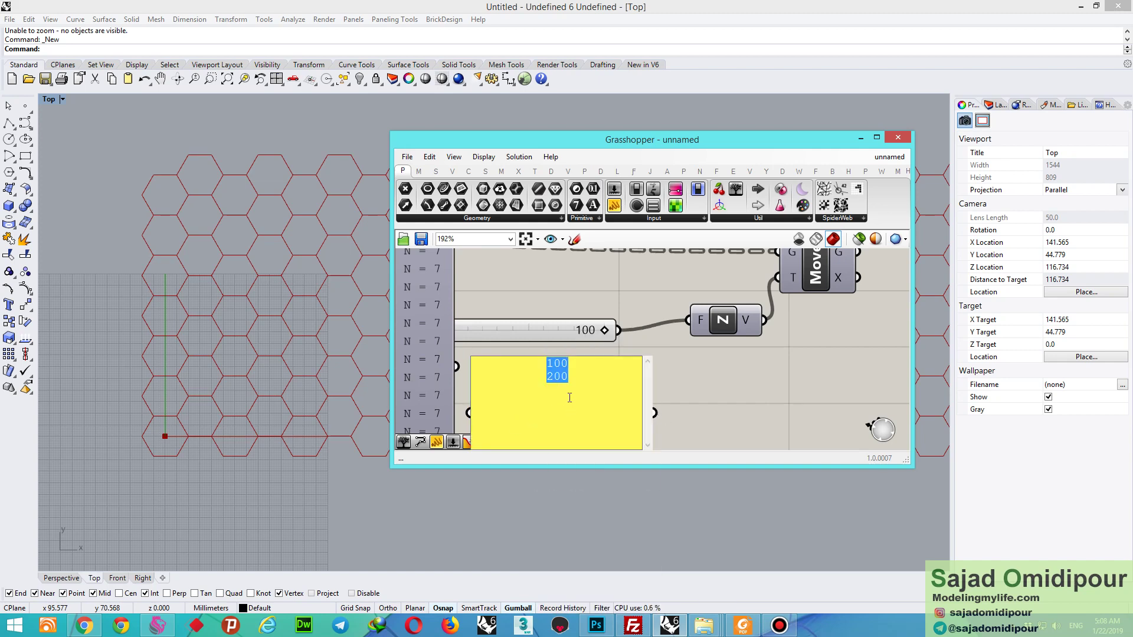
pyautogui.click(570, 398)
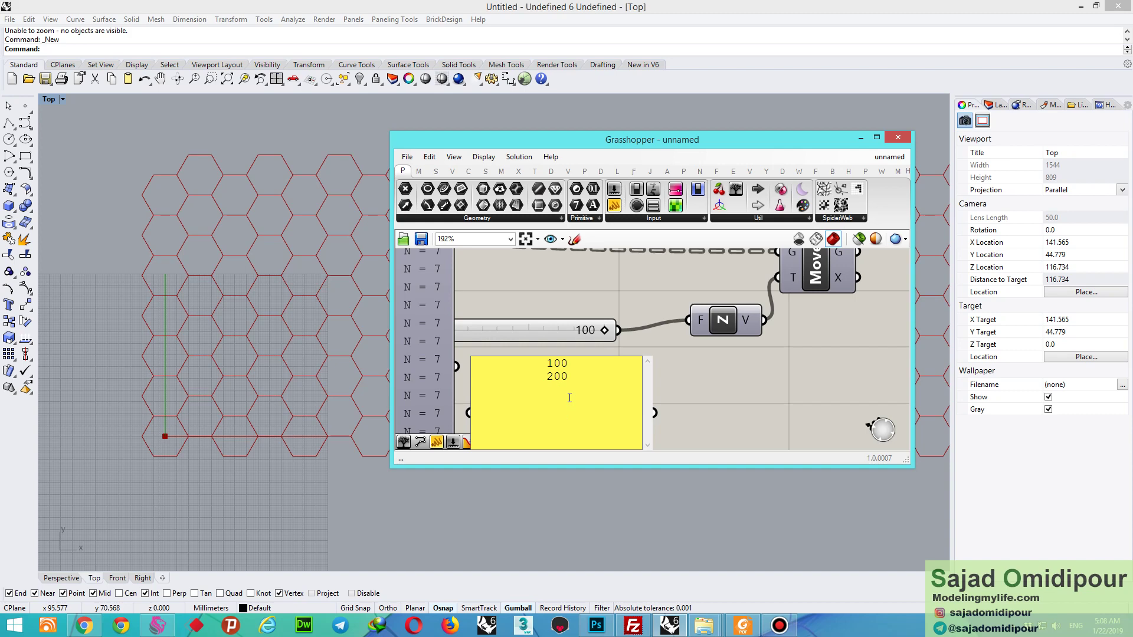
pyautogui.press('BackSpace')
# - Feed the two-value panel into Unit Z's F input in place of the slider
pyautogui.click(699, 374)
pyautogui.moveTo(655, 413); pyautogui.dragTo(688, 320)
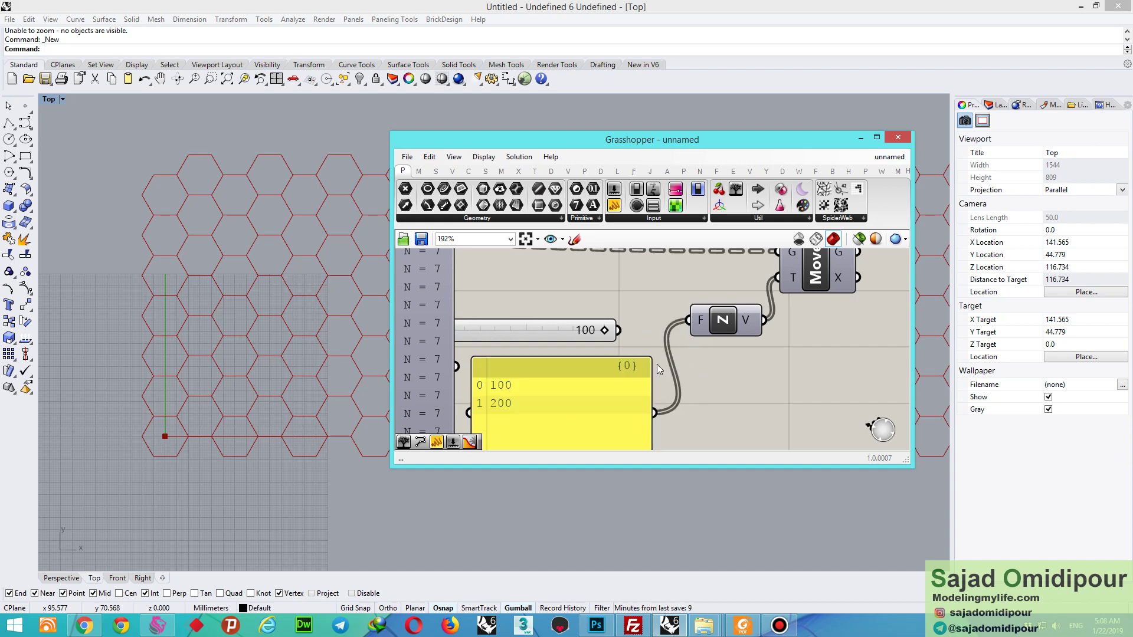
pyautogui.scroll(-3, 632, 381)
# - Switch Rhino to the Perspective viewport and turn the Move component's preview back on
pyautogui.click(77, 574)
pyautogui.scroll(-5, 148, 484)
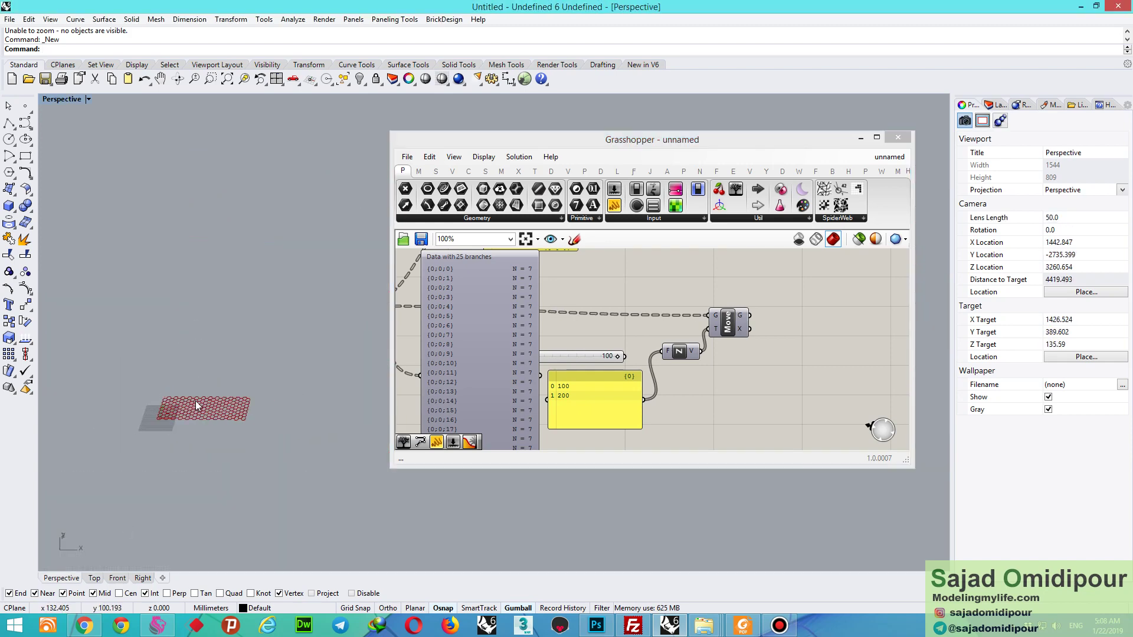
pyautogui.rightClick(730, 328)
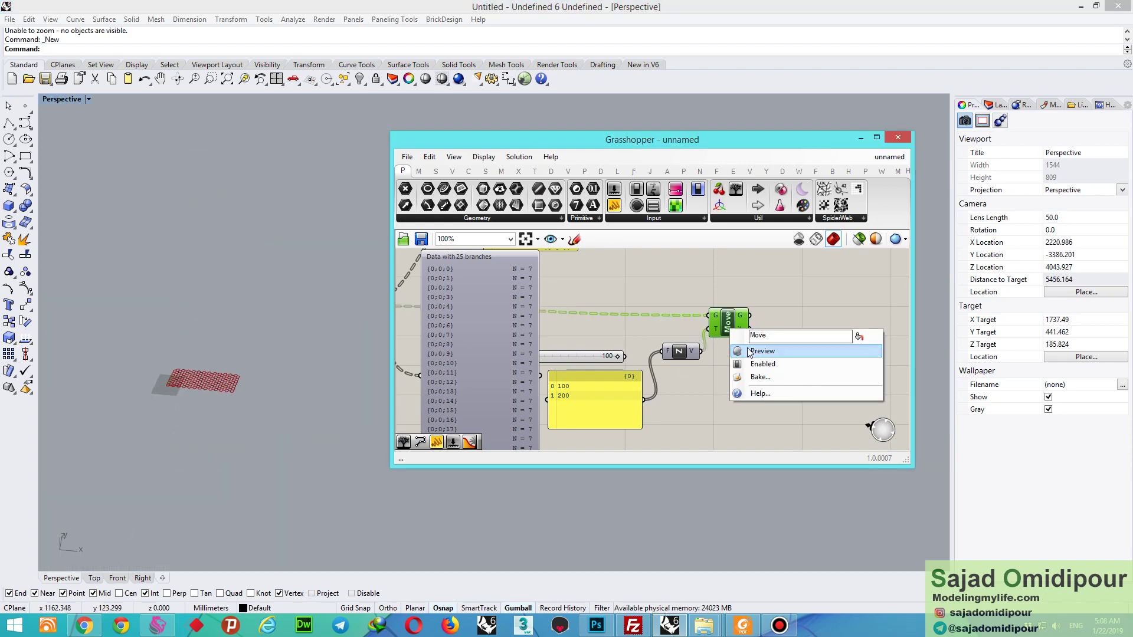
pyautogui.click(759, 349)
pyautogui.scroll(5, 142, 345)
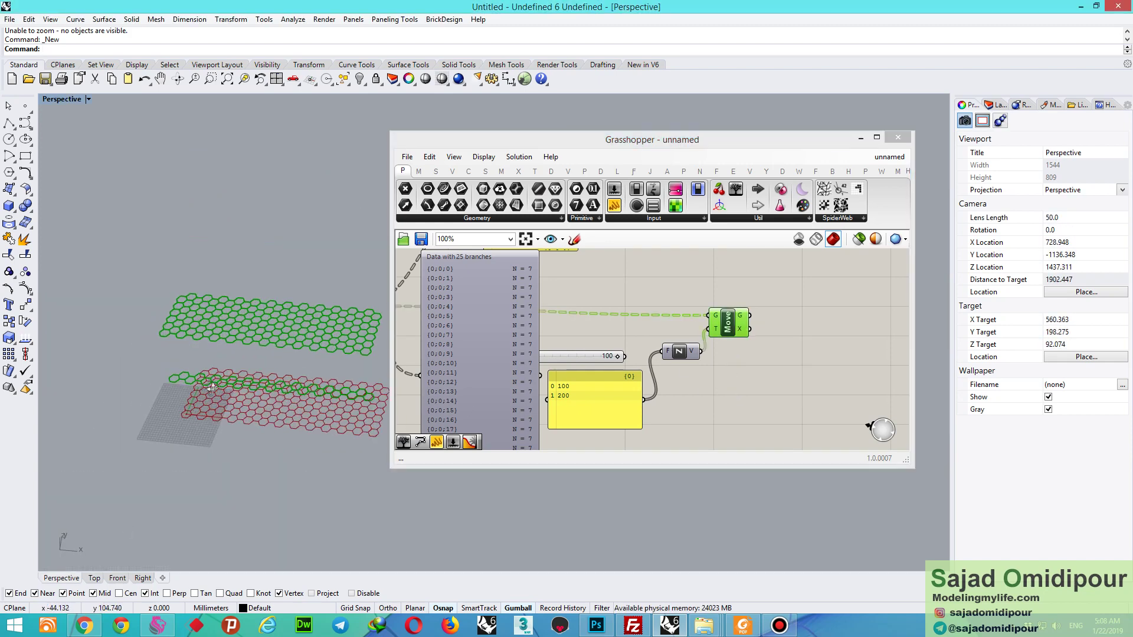
pyautogui.click(622, 332)
pyautogui.scroll(5, 590, 383)
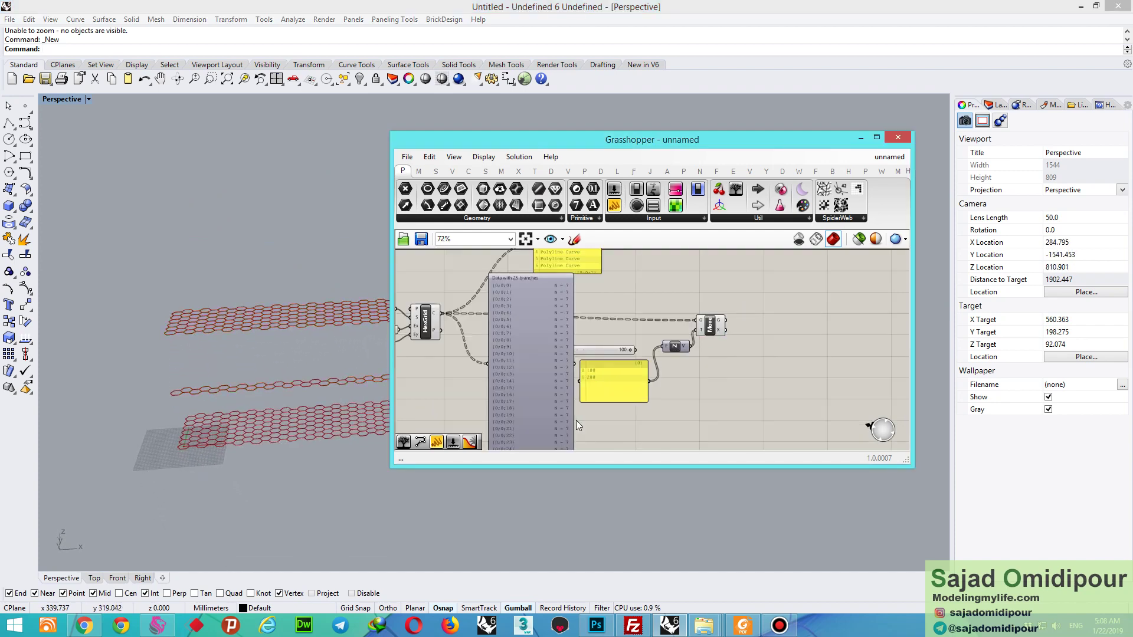
# - Set the panel's two values to 50 and 100, and view the moved hexagons from another angle
pyautogui.click(611, 356)
pyautogui.doubleClick(611, 355)
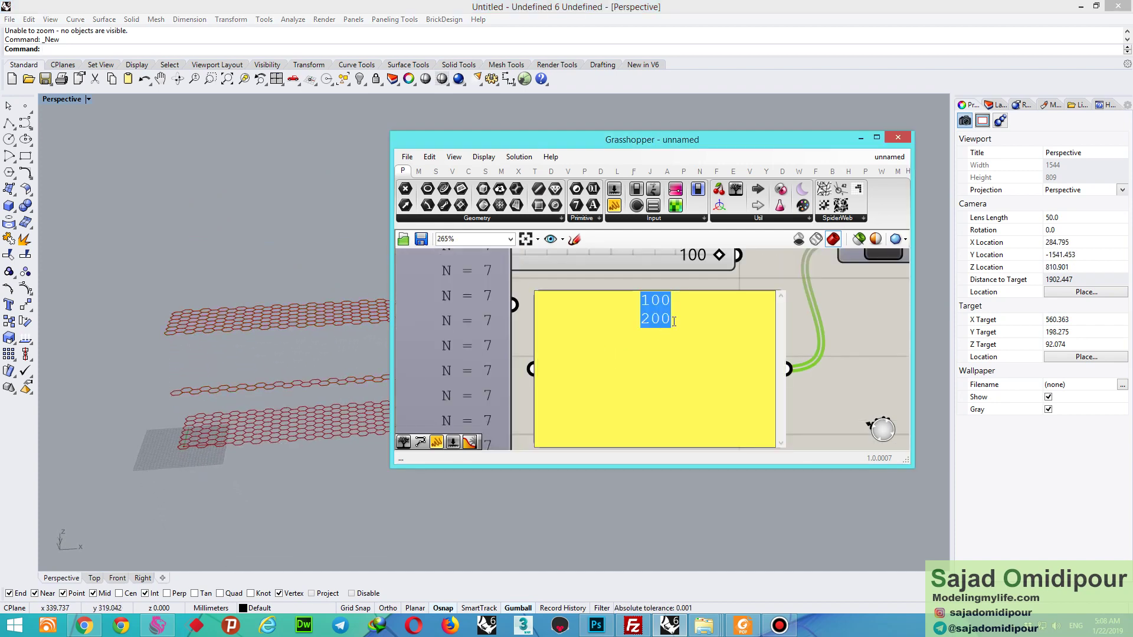
pyautogui.moveTo(673, 321); pyautogui.dragTo(639, 320)
pyautogui.write('100')
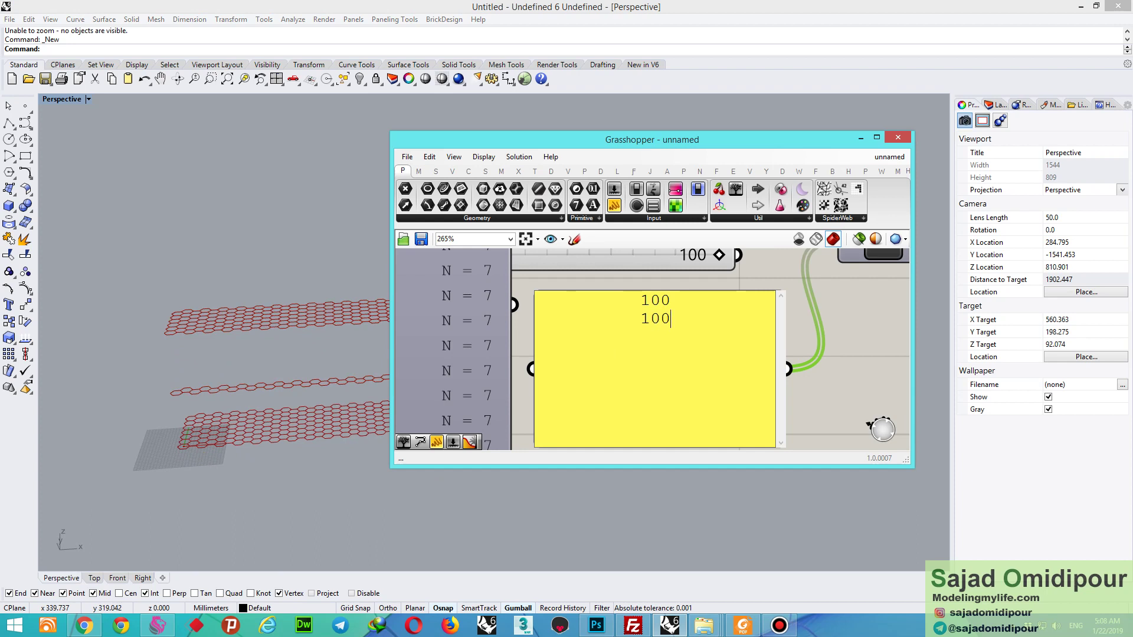
pyautogui.doubleClick(680, 297)
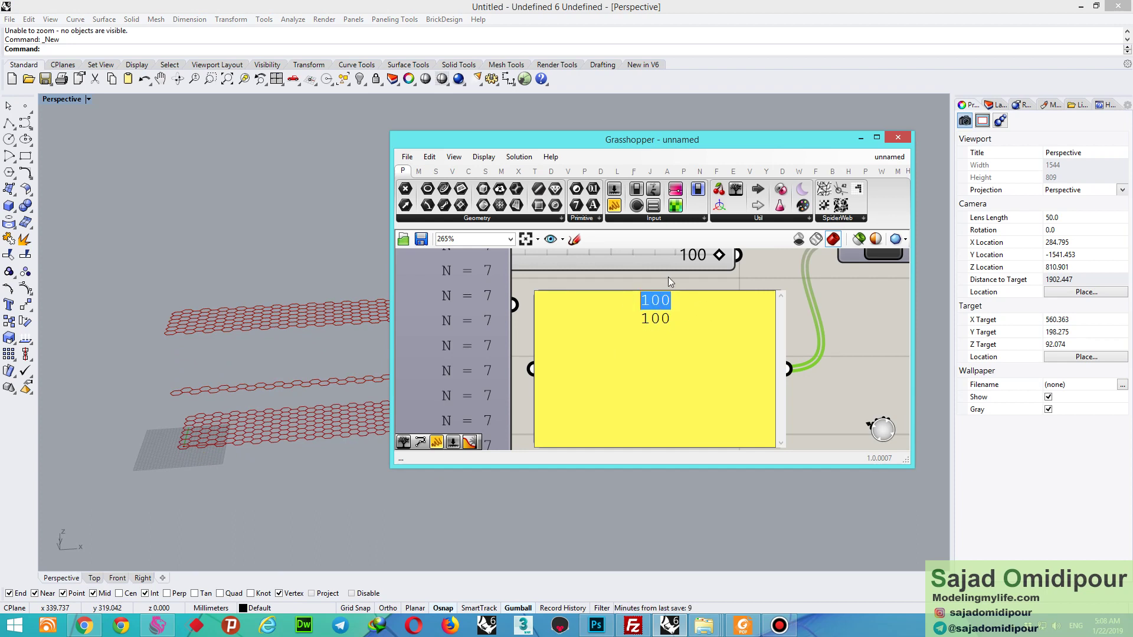
pyautogui.write('50')
pyautogui.click(831, 303)
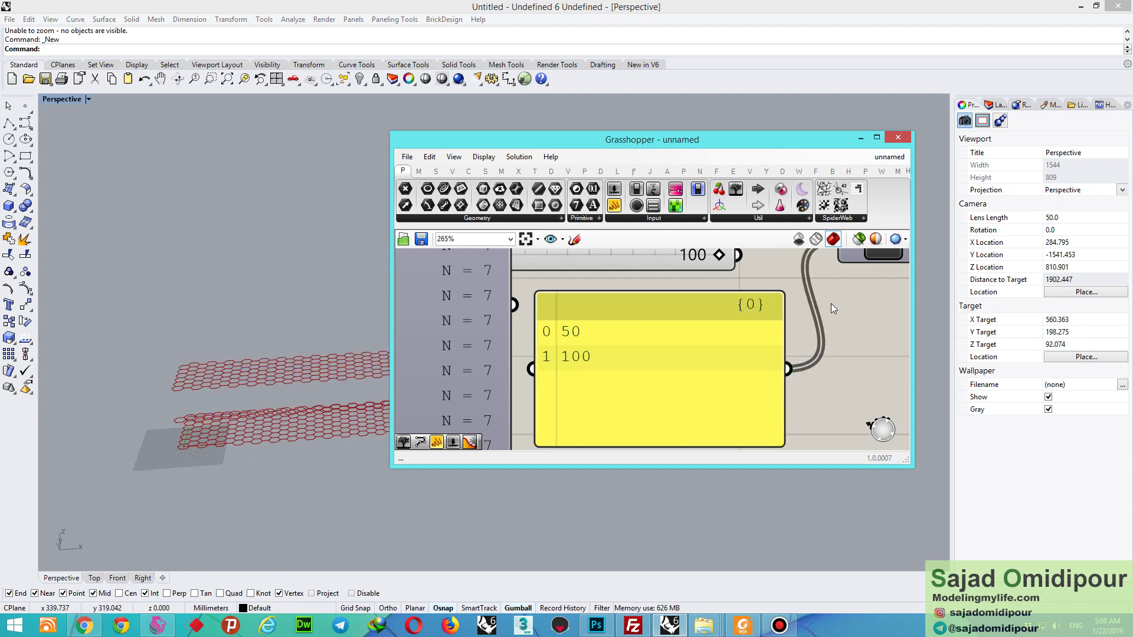
pyautogui.click(207, 363)
pyautogui.scroll(-4, 207, 364)
pyautogui.moveTo(207, 364); pyautogui.dragTo(333, 329, button='right')
# - Place a Colour Swatch on the canvas beside the Move component
pyautogui.click(551, 294)
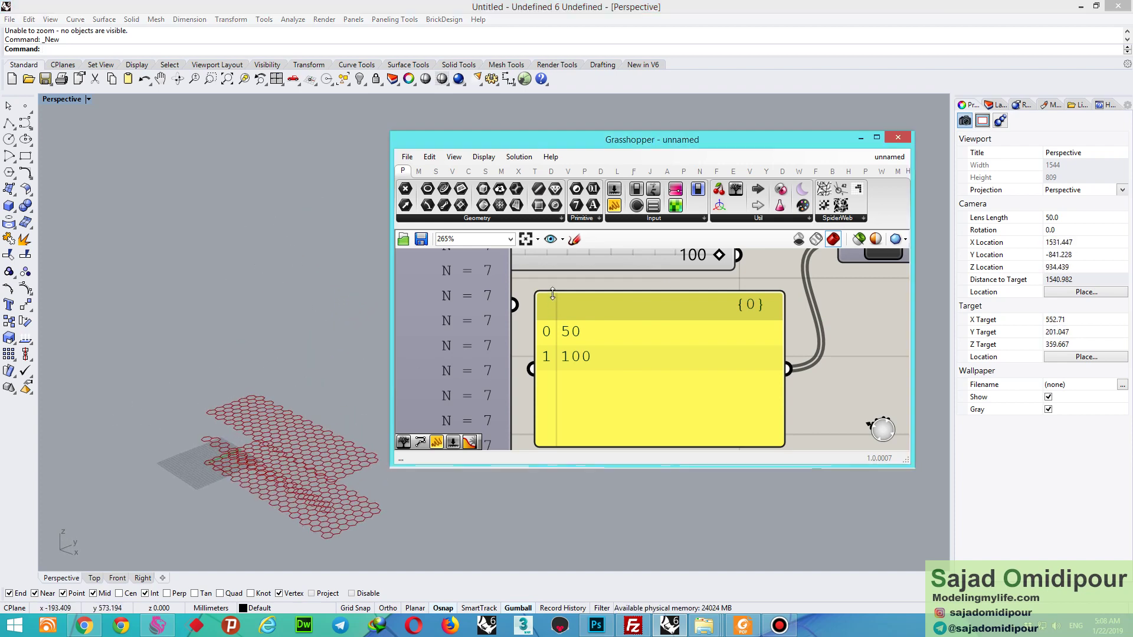
pyautogui.scroll(-4, 540, 373)
pyautogui.moveTo(636, 399); pyautogui.dragTo(532, 439, button='right')
pyautogui.scroll(3, 817, 321)
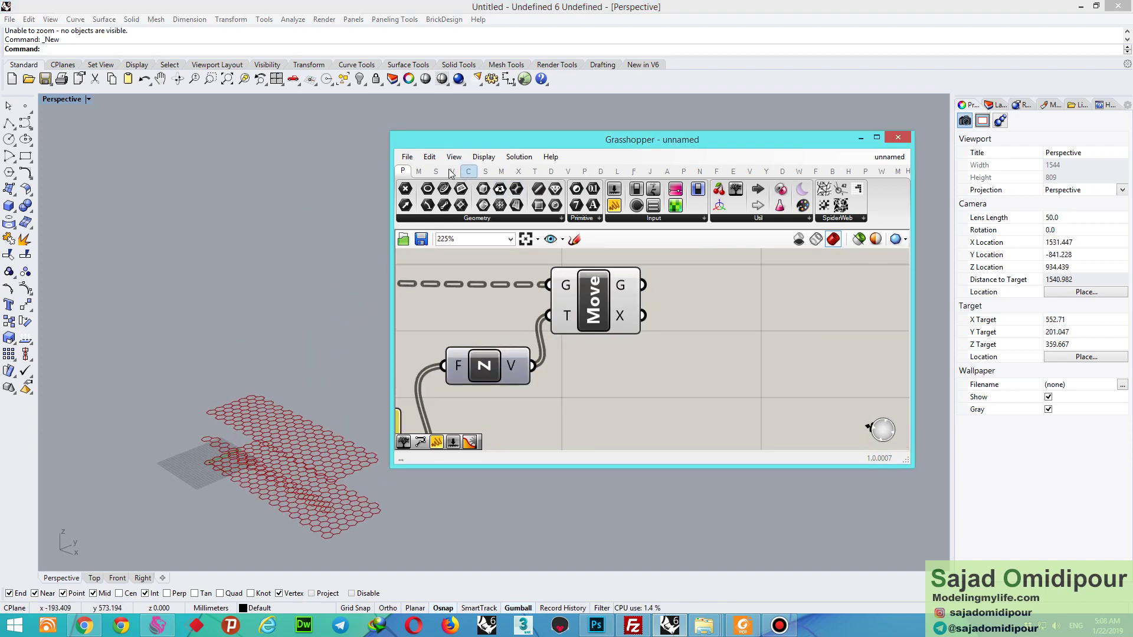
pyautogui.click(636, 218)
pyautogui.click(726, 332)
pyautogui.click(732, 344)
pyautogui.scroll(1, 631, 381)
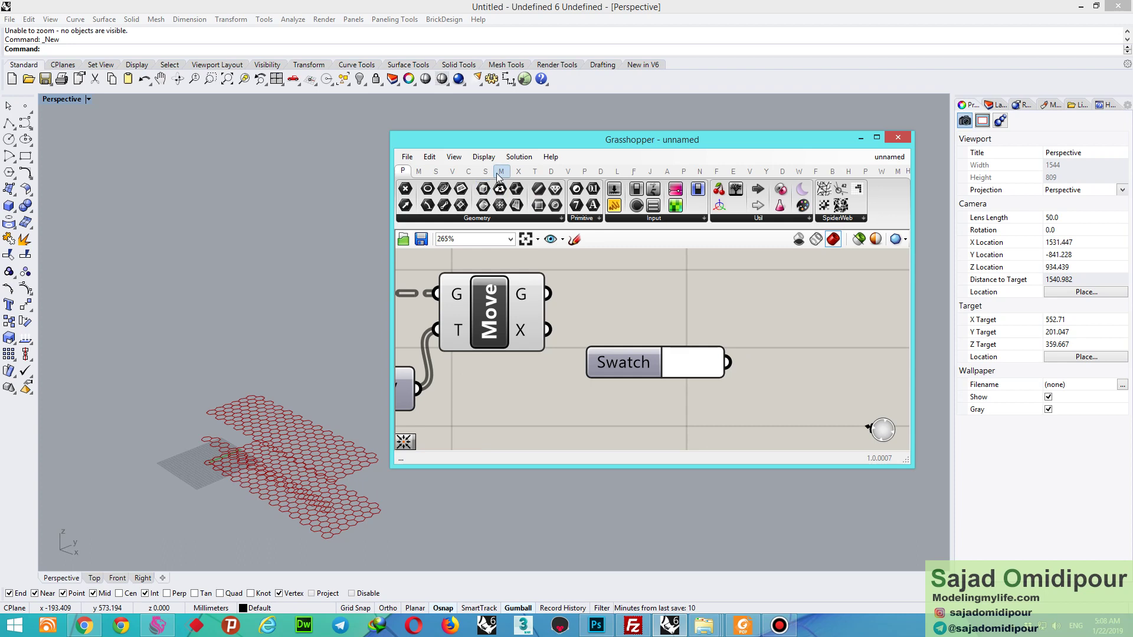
# - Add a Custom Preview component and feed it the Move geometry and the white swatch as material
pyautogui.click(600, 175)
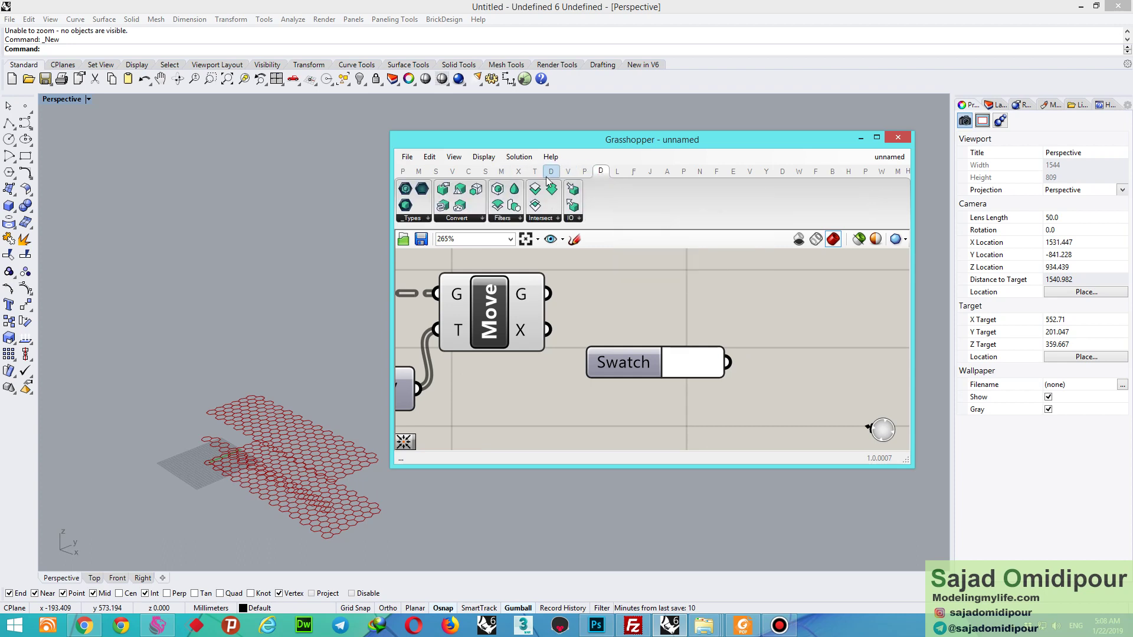
pyautogui.click(549, 174)
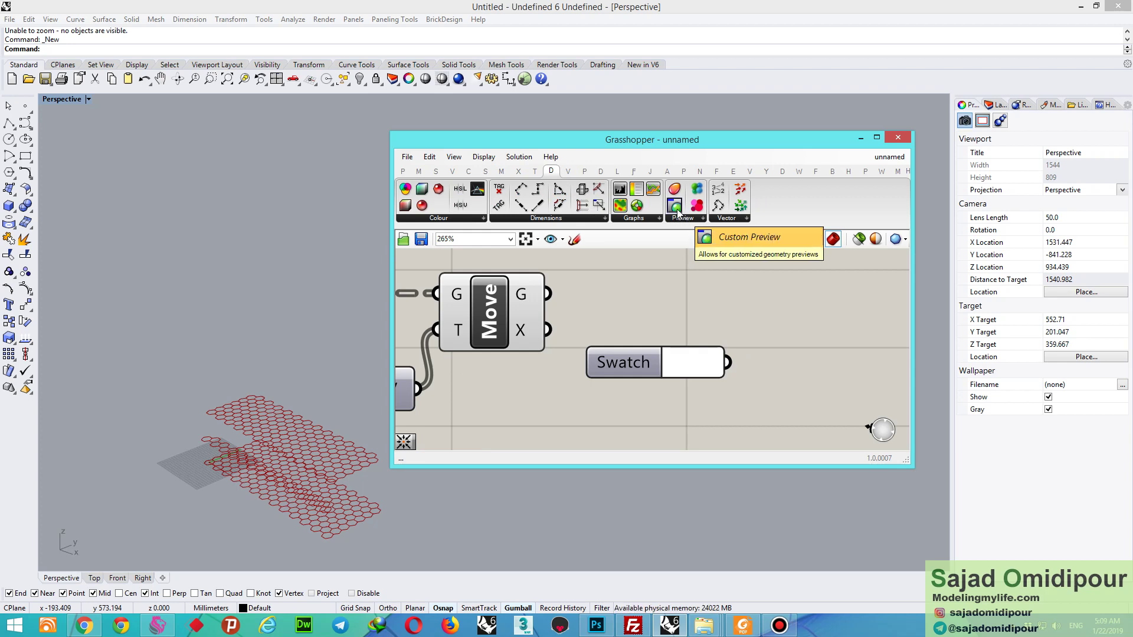
pyautogui.moveTo(675, 205); pyautogui.dragTo(810, 298)
pyautogui.moveTo(658, 355); pyautogui.dragTo(630, 381)
pyautogui.scroll(-3, 591, 430)
pyautogui.scroll(3, 632, 369)
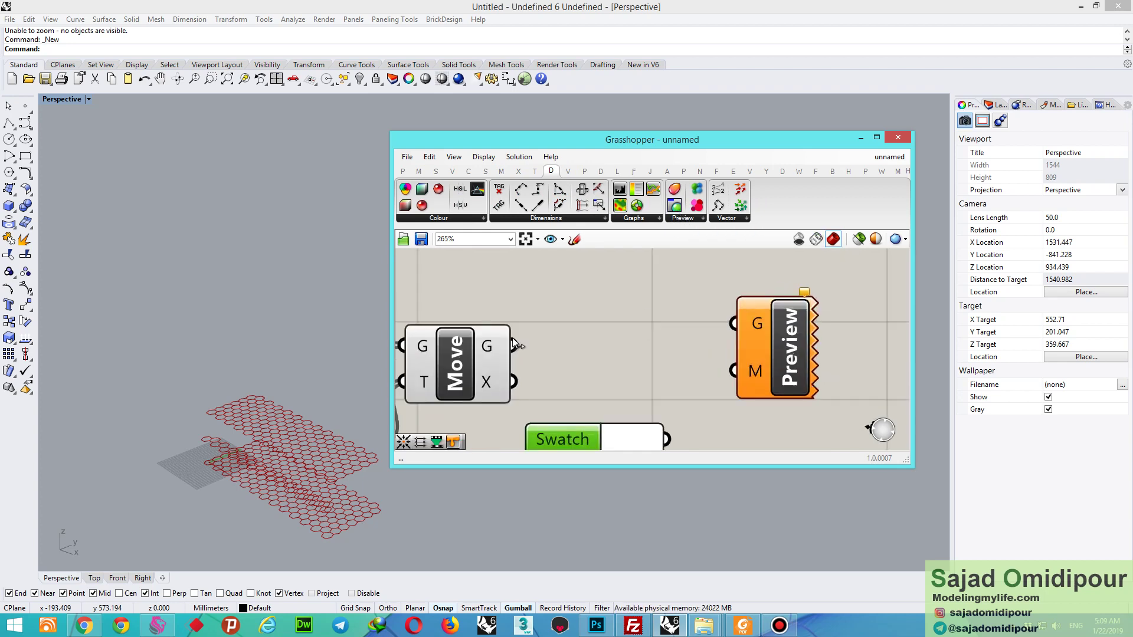
pyautogui.moveTo(512, 345); pyautogui.dragTo(733, 323)
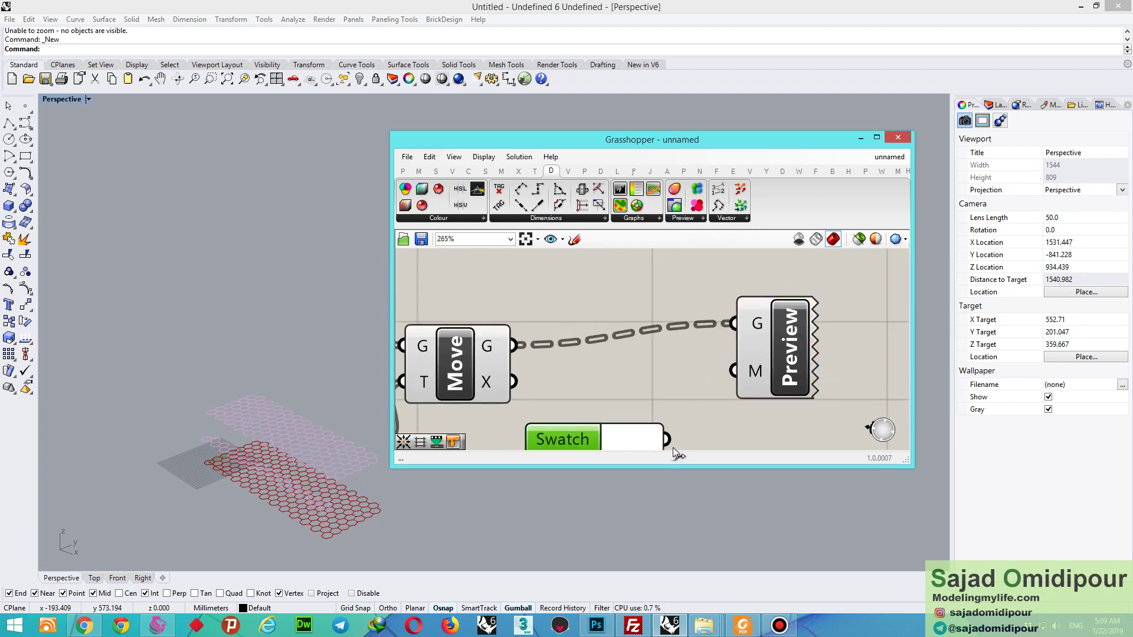
pyautogui.moveTo(667, 439); pyautogui.dragTo(733, 371)
# - Examine from several angles how the white moved hexagons are distributed above the original red grid
pyautogui.click(268, 312)
pyautogui.scroll(-3, 268, 312)
pyautogui.moveTo(275, 480); pyautogui.dragTo(294, 530, button='right')
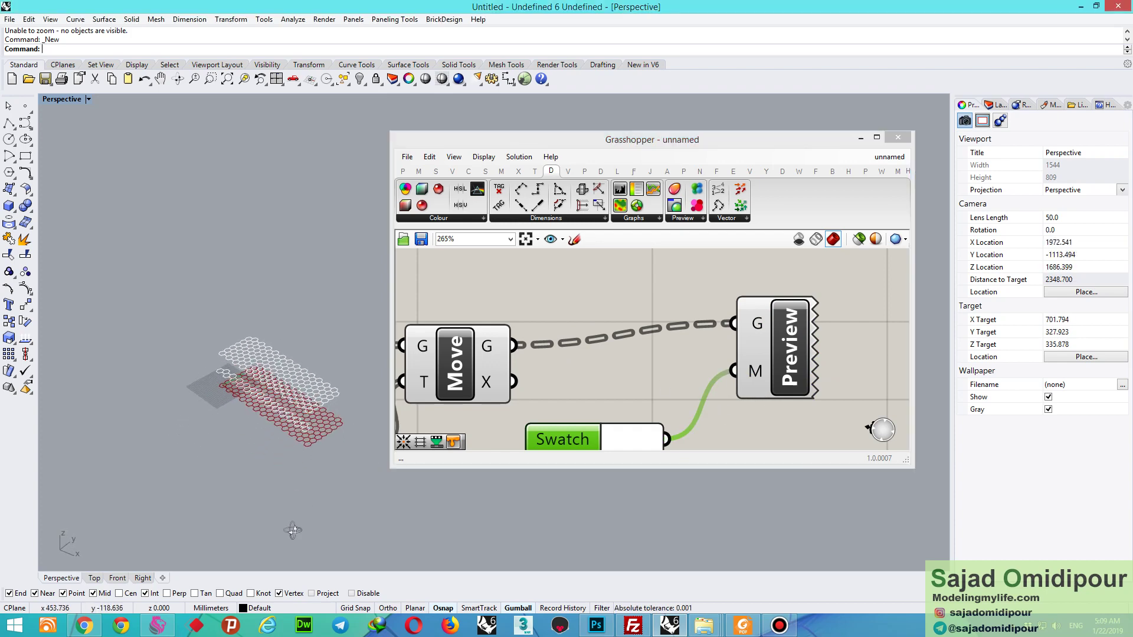
pyautogui.scroll(6, 288, 405)
pyautogui.moveTo(288, 406); pyautogui.dragTo(376, 351, button='right')
pyautogui.scroll(-8, 218, 324)
pyautogui.scroll(4, 219, 450)
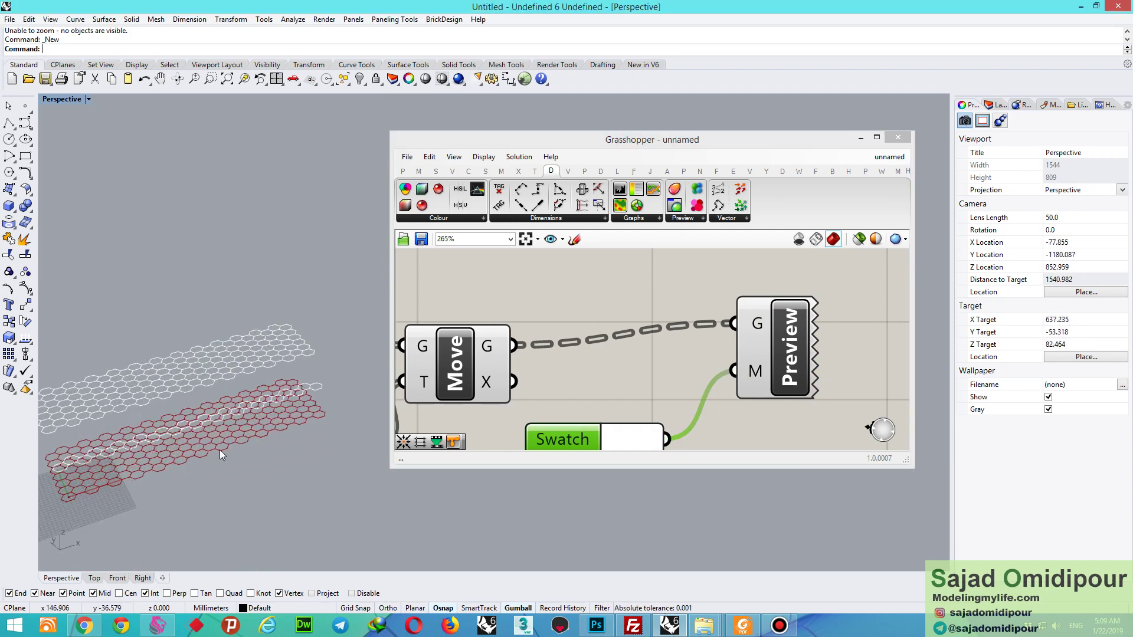
pyautogui.moveTo(220, 449); pyautogui.dragTo(268, 404, button='right')
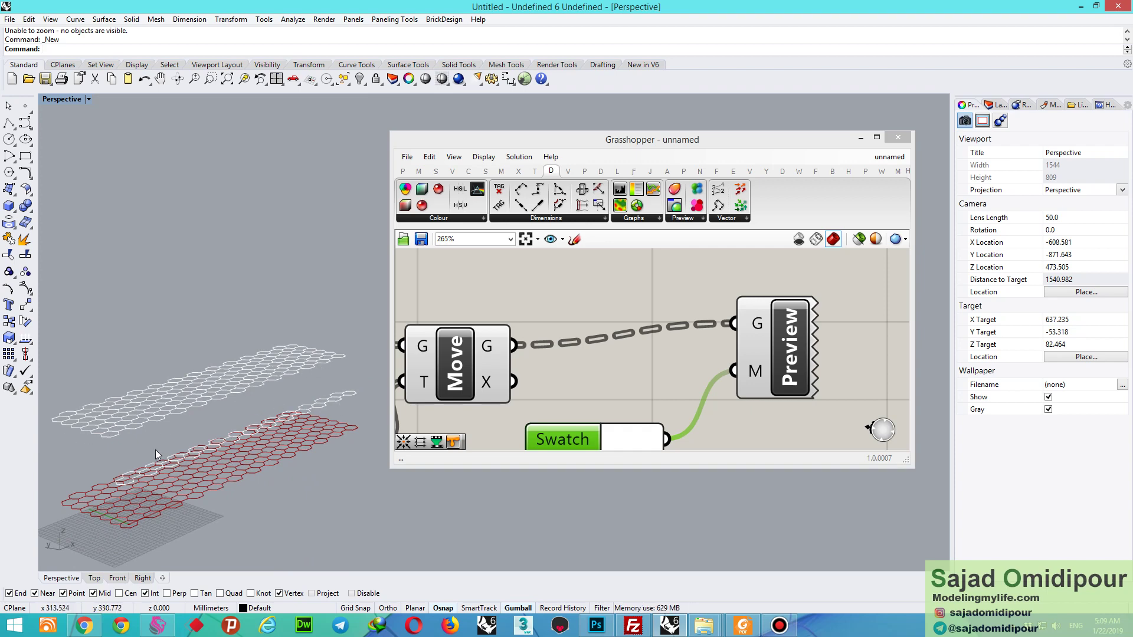
pyautogui.moveTo(269, 361); pyautogui.dragTo(151, 436, button='right')
pyautogui.moveTo(265, 446); pyautogui.dragTo(112, 357, button='right')
pyautogui.moveTo(280, 345); pyautogui.dragTo(198, 389, button='right')
# - Move the Param Viewer below the HexGrid component, clear of the 100 slider
pyautogui.click(661, 381)
pyautogui.scroll(-8, 667, 381)
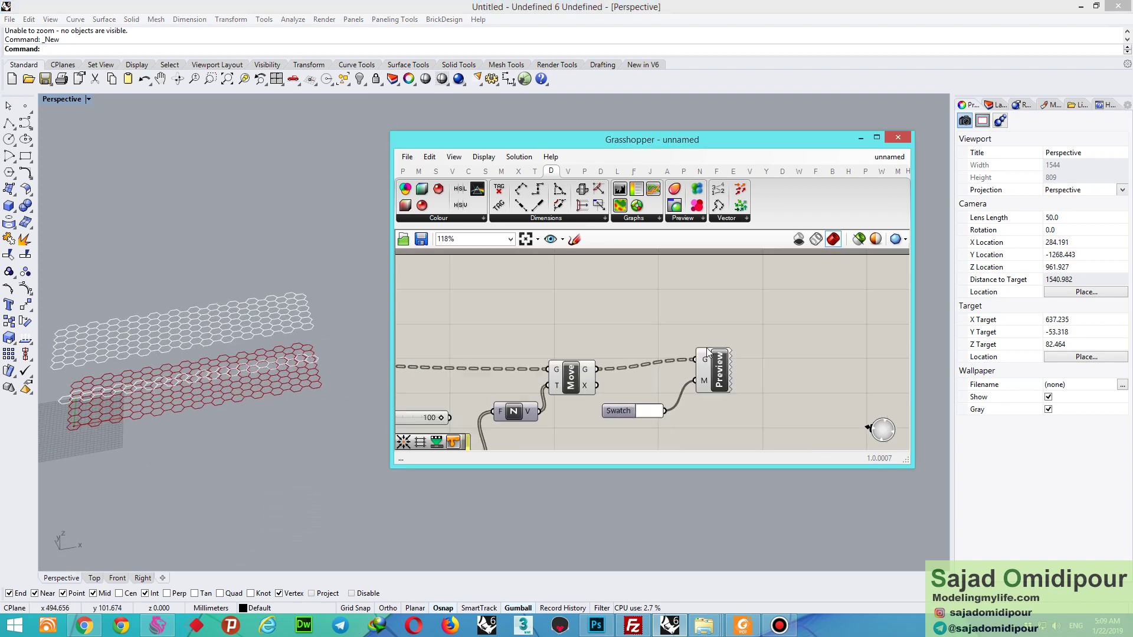
pyautogui.scroll(2, 533, 348)
pyautogui.scroll(-2, 532, 344)
pyautogui.moveTo(479, 360); pyautogui.dragTo(465, 409)
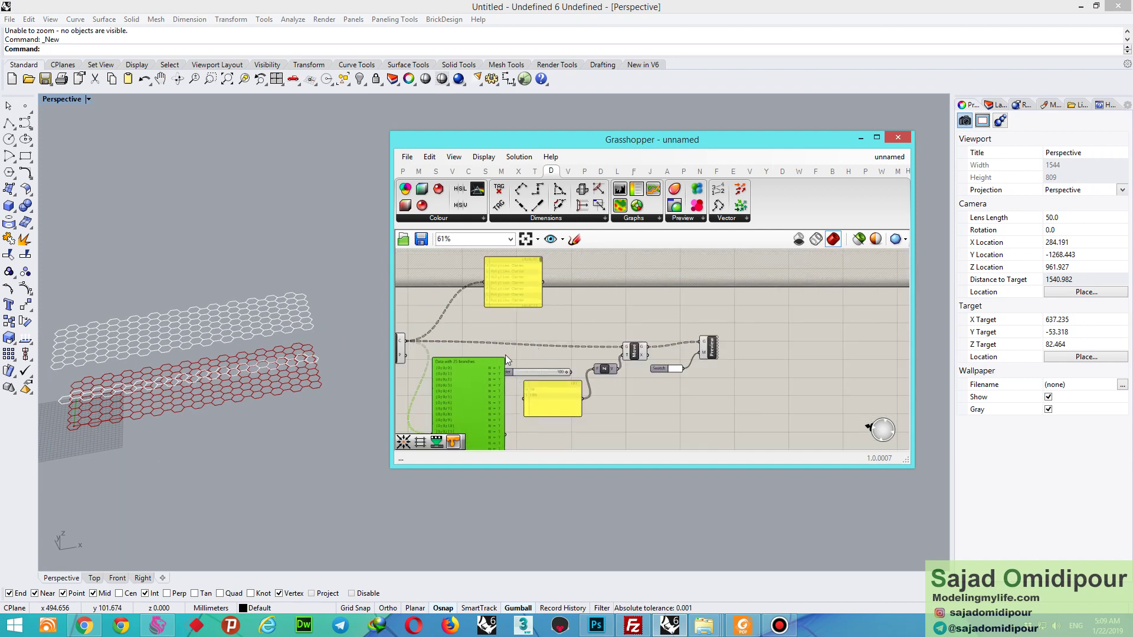
pyautogui.moveTo(505, 356); pyautogui.dragTo(619, 338, button='right')
pyautogui.moveTo(547, 373); pyautogui.dragTo(512, 373)
pyautogui.scroll(5, 505, 351)
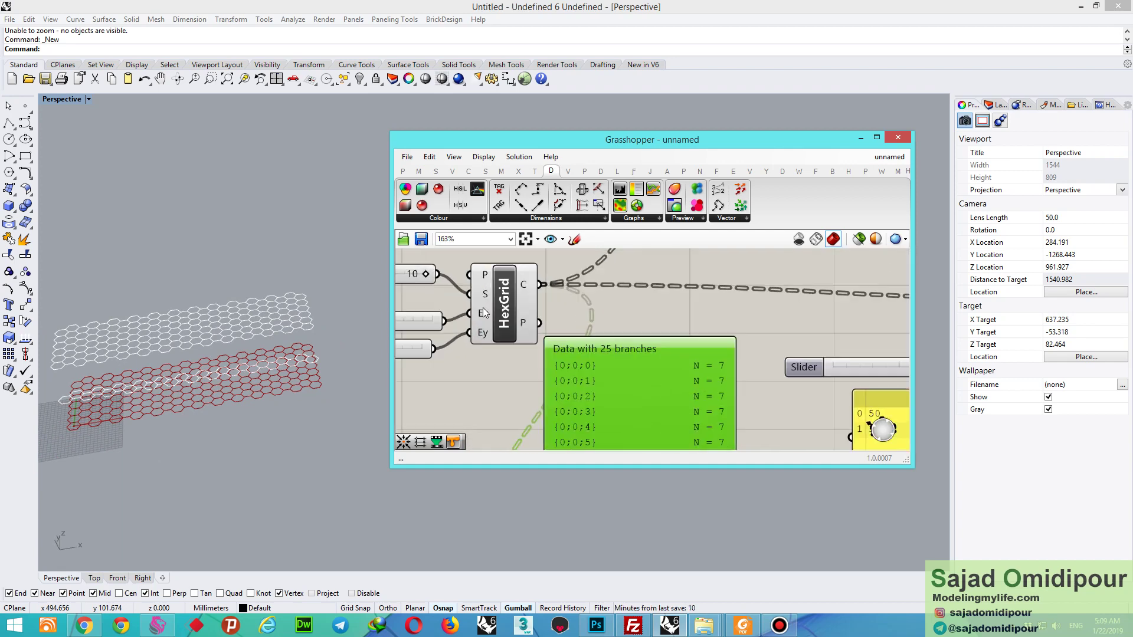
pyautogui.scroll(-6, 497, 336)
pyautogui.scroll(5, 693, 328)
pyautogui.scroll(3, 682, 313)
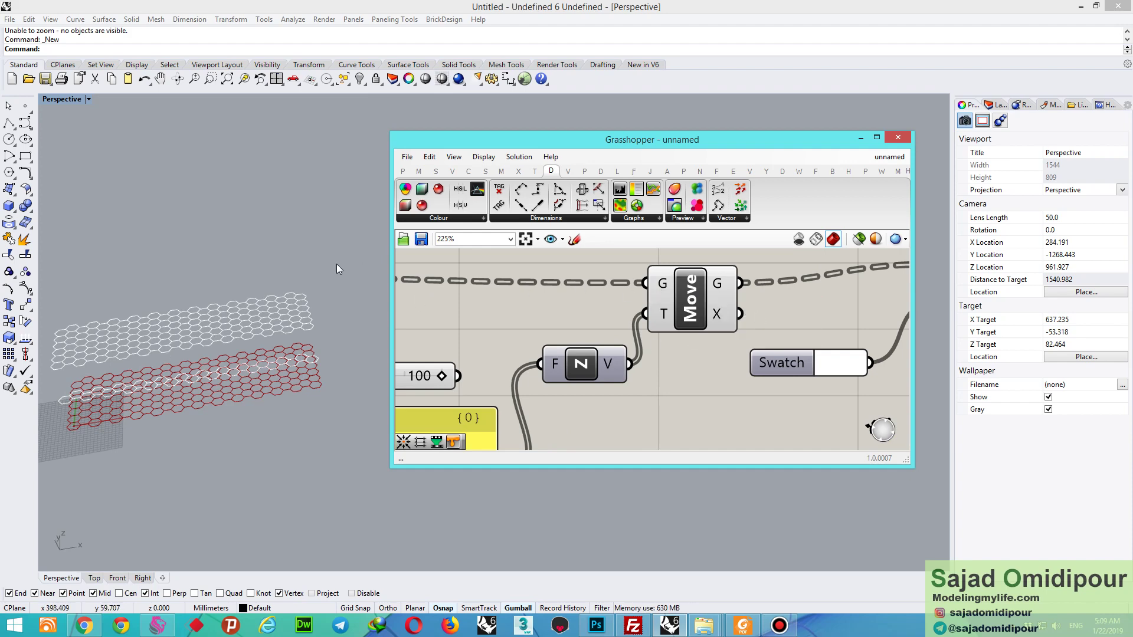
# - Compare the white moved hexagons with the original red grid and the panel's 50 and 100 move values
pyautogui.moveTo(337, 264); pyautogui.dragTo(332, 302, button='right')
pyautogui.scroll(-5, 330, 305)
pyautogui.scroll(10, 152, 349)
pyautogui.scroll(6, 288, 422)
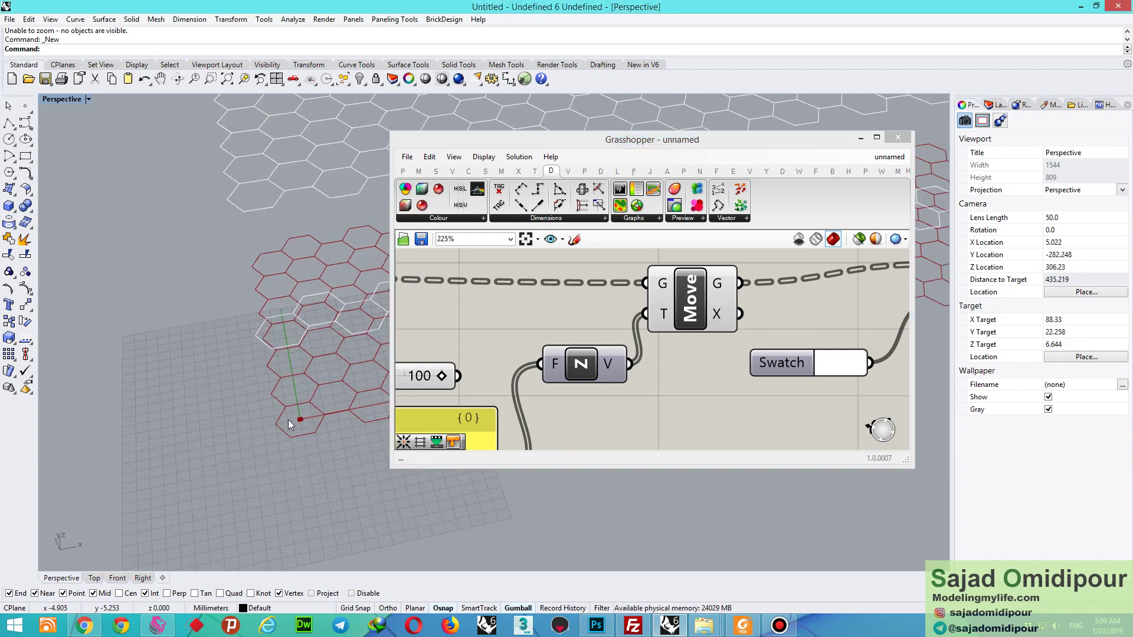
pyautogui.moveTo(295, 336); pyautogui.dragTo(290, 366, button='right')
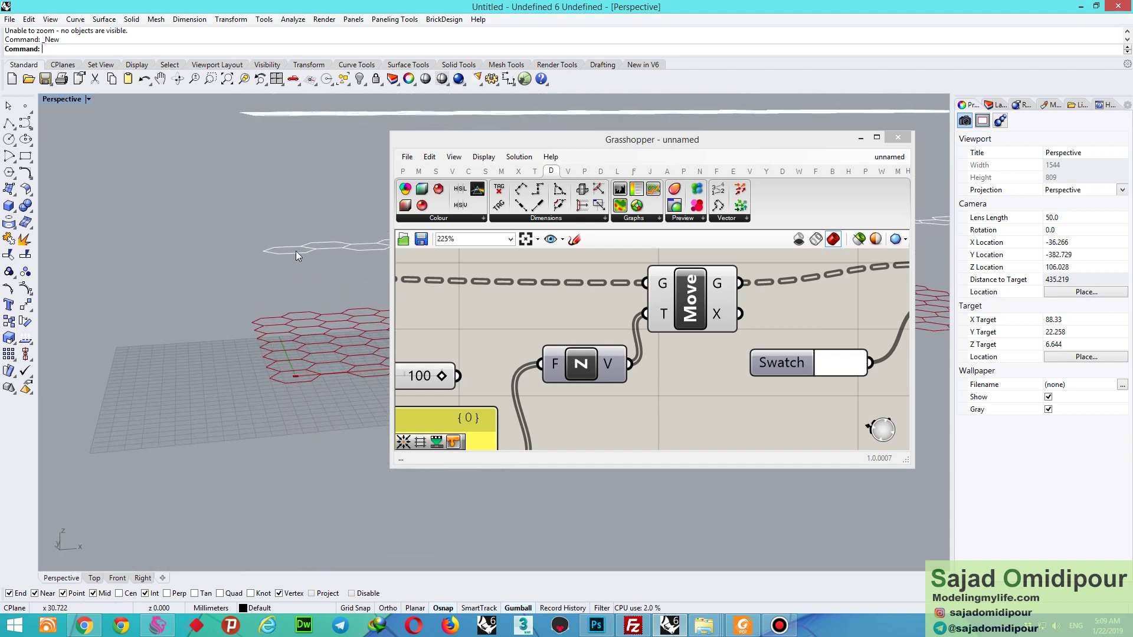
pyautogui.click(509, 296)
pyautogui.scroll(-4, 509, 296)
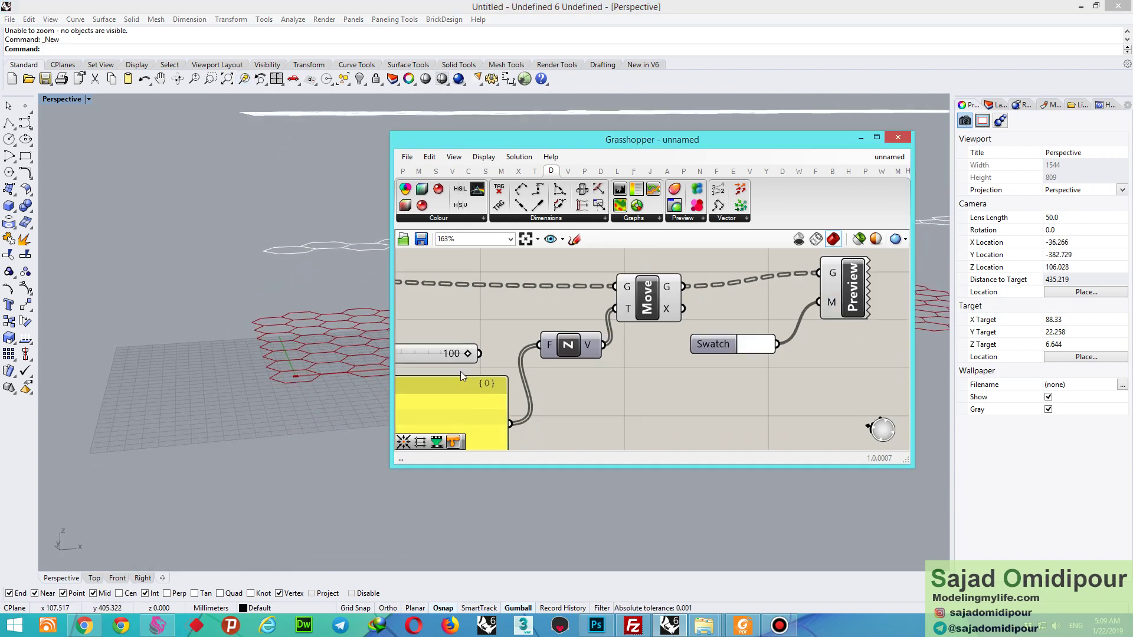
pyautogui.scroll(2, 587, 331)
pyautogui.scroll(-4, 516, 396)
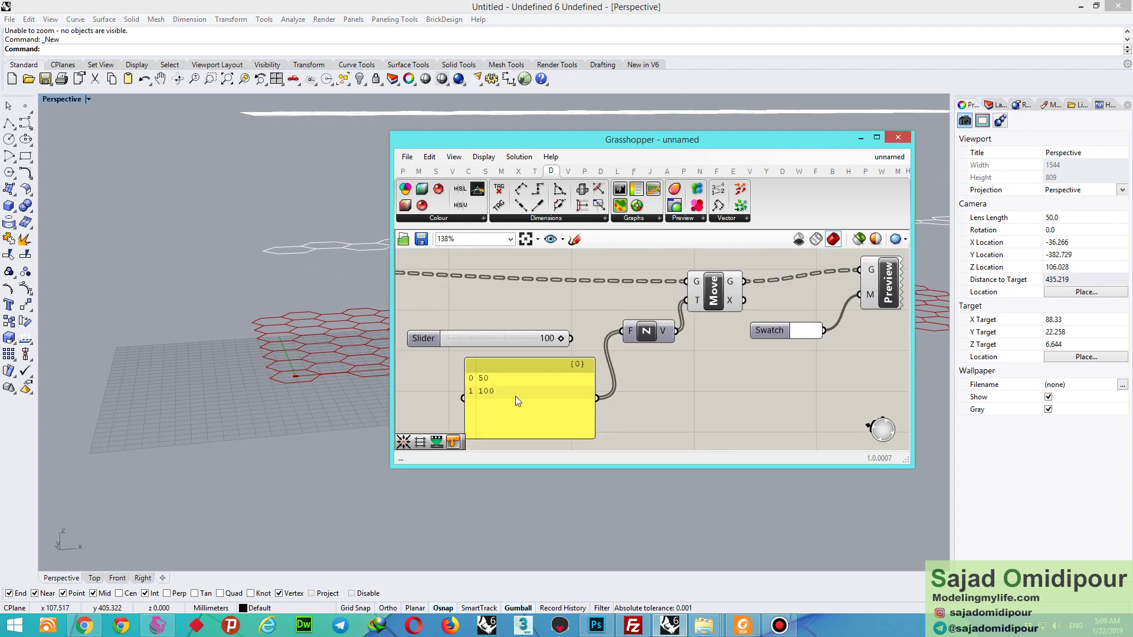
pyautogui.scroll(-2, 551, 352)
pyautogui.scroll(3, 503, 261)
# - Bring the Polyline Curve panel beside the Move component and examine its branches against Move's geometry and translation inputs
pyautogui.moveTo(503, 261); pyautogui.dragTo(596, 347)
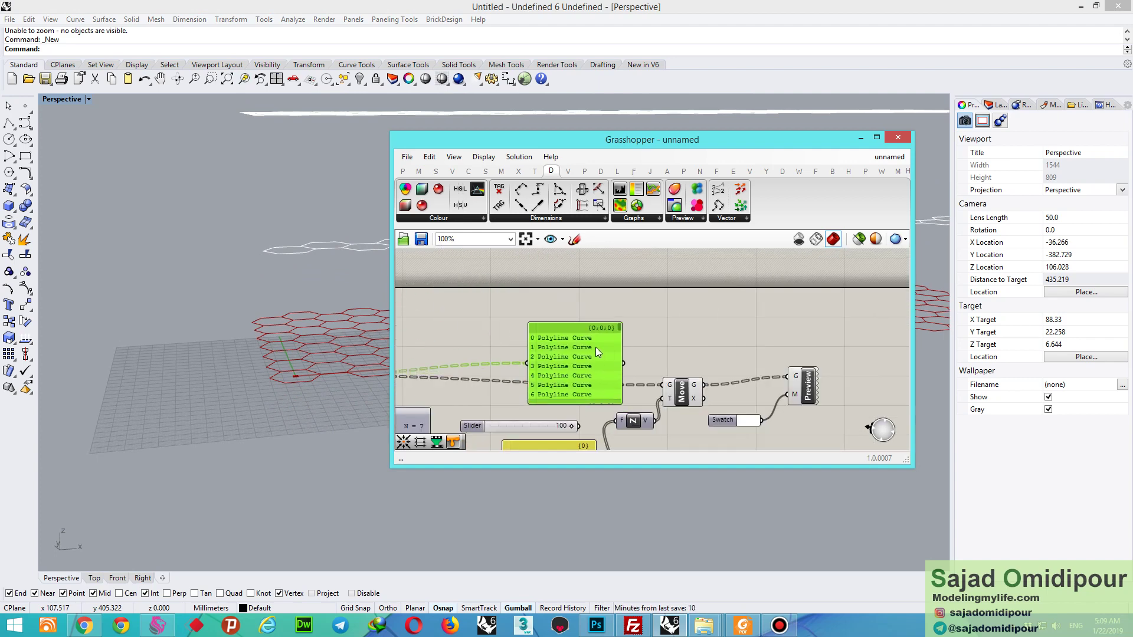
pyautogui.click(526, 339)
pyautogui.scroll(3, 560, 341)
pyautogui.scroll(-2, 561, 341)
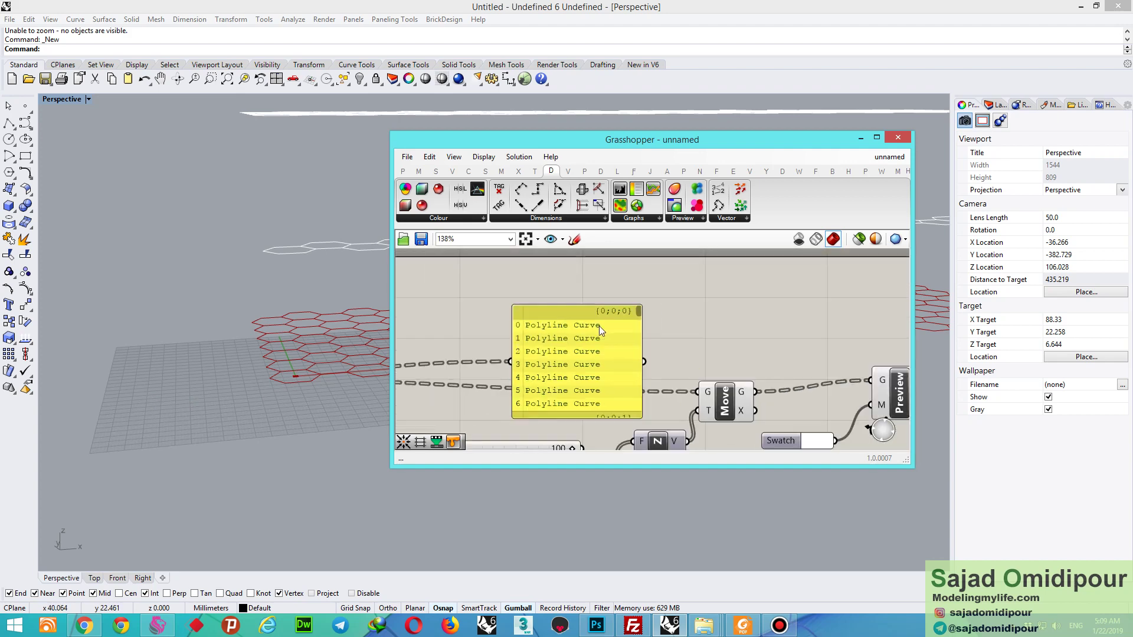
pyautogui.scroll(-5, 688, 363)
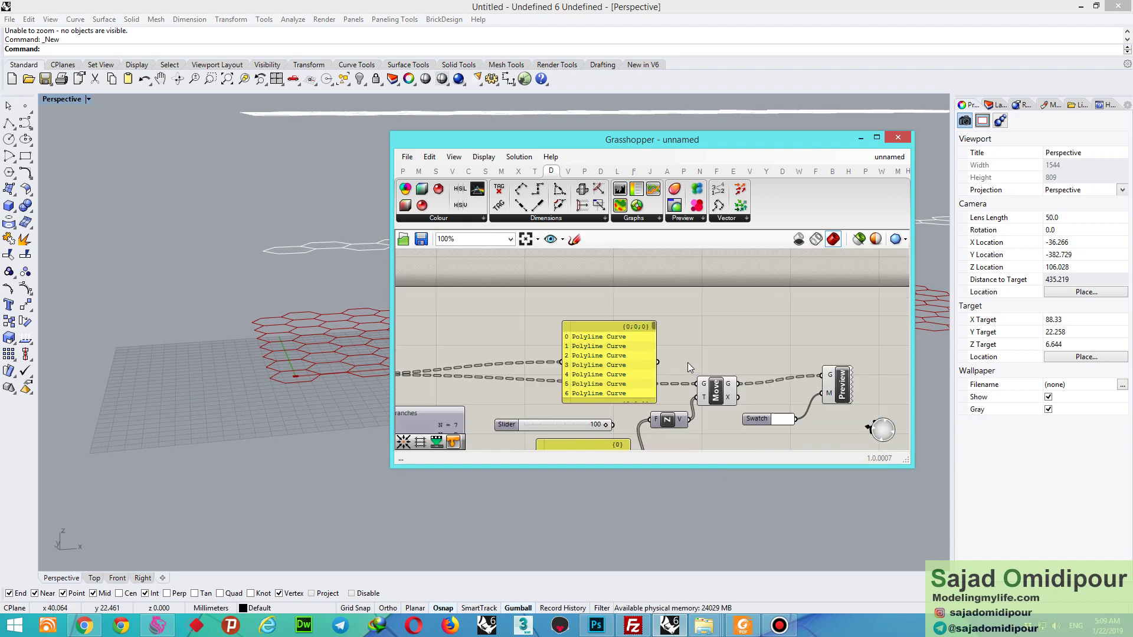
pyautogui.scroll(6, 634, 403)
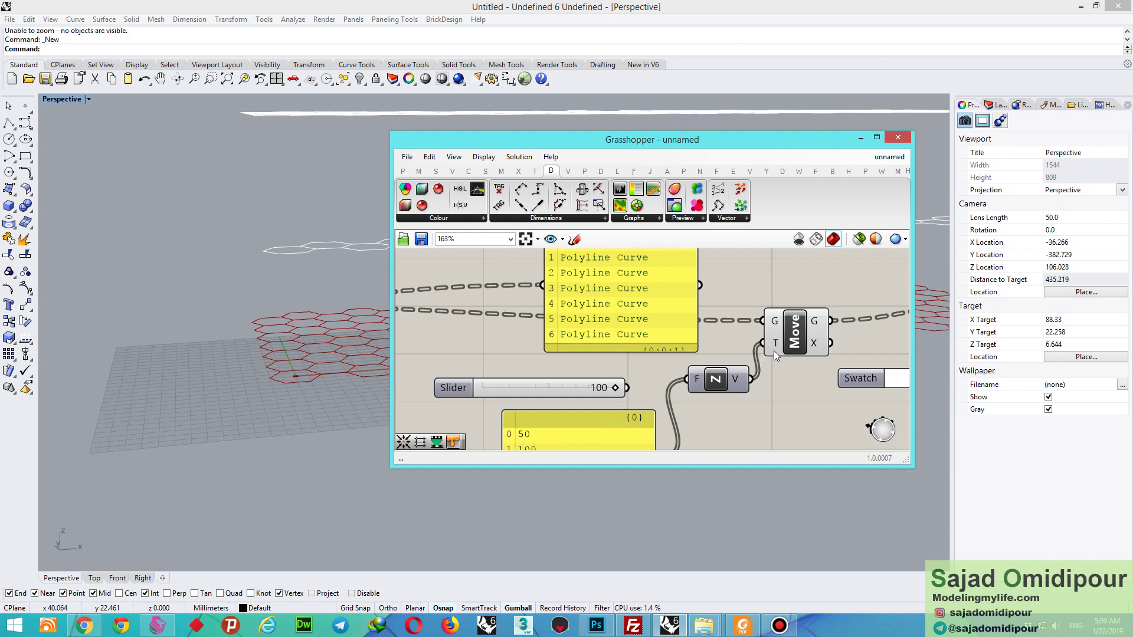
pyautogui.moveTo(777, 321)
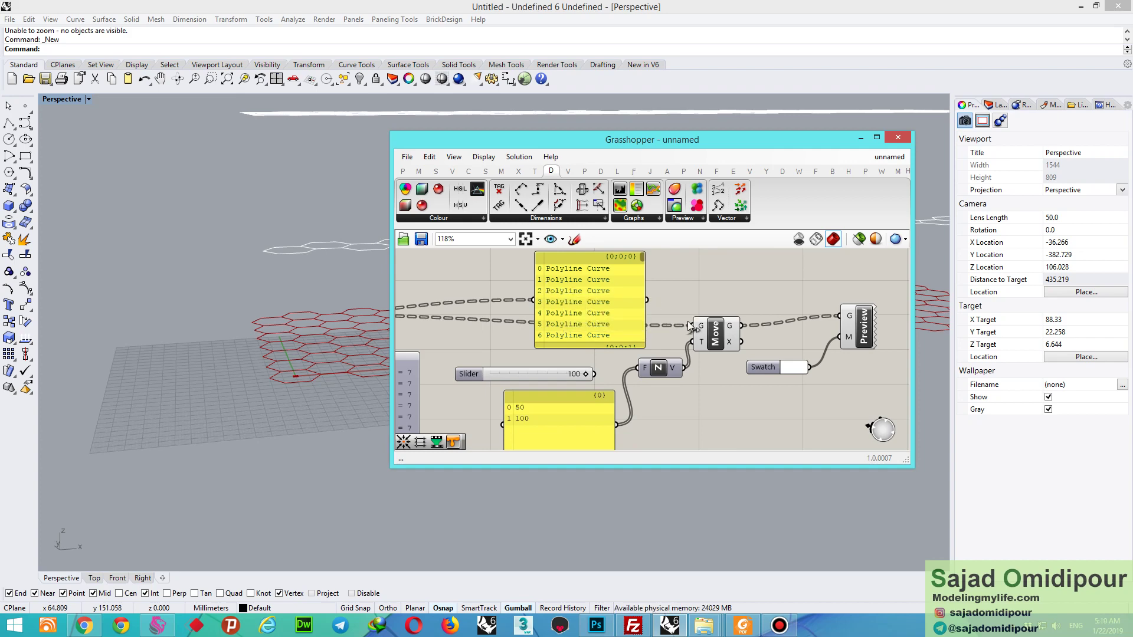
pyautogui.moveTo(701, 326)
# - Lengthen the Polyline Curve panel to list several branches and compare them with the rows of moved hexagons
pyautogui.moveTo(246, 273); pyautogui.dragTo(250, 323, button='right')
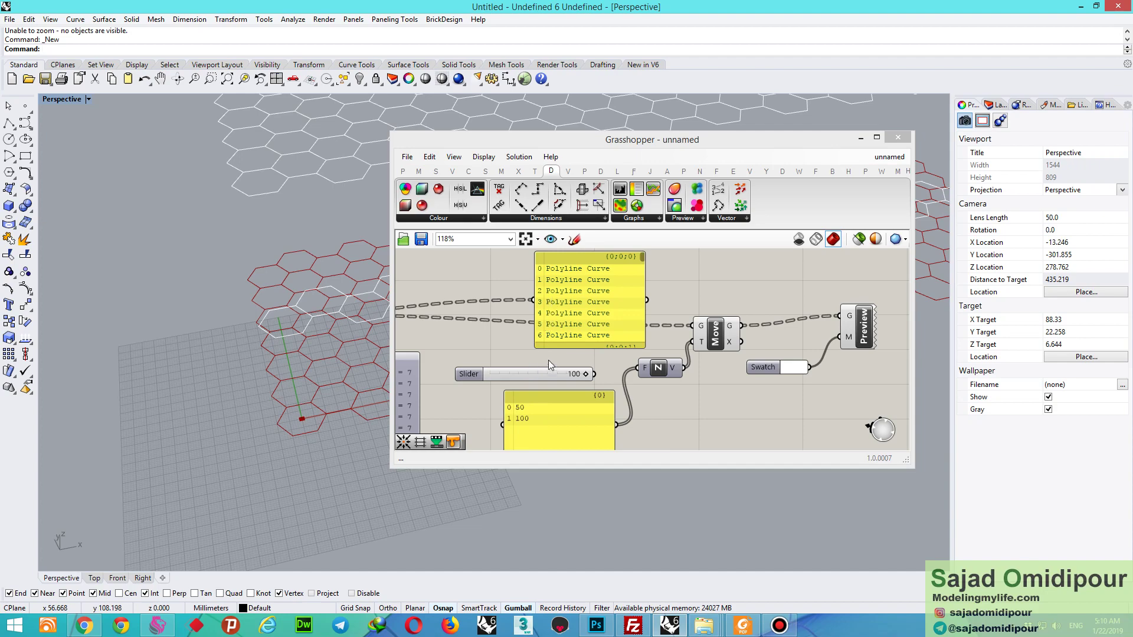
pyautogui.moveTo(251, 308); pyautogui.dragTo(268, 331, button='right')
pyautogui.scroll(-6, 267, 331)
pyautogui.moveTo(247, 377); pyautogui.dragTo(275, 395, button='right')
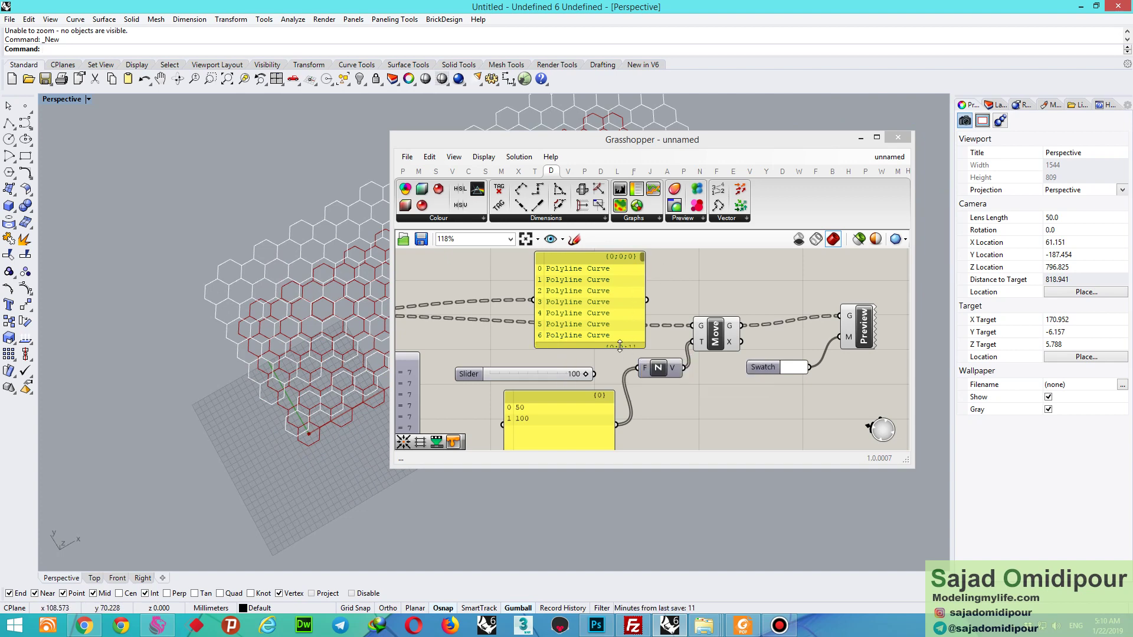
pyautogui.moveTo(623, 351); pyautogui.dragTo(620, 451)
pyautogui.moveTo(618, 373); pyautogui.dragTo(486, 286)
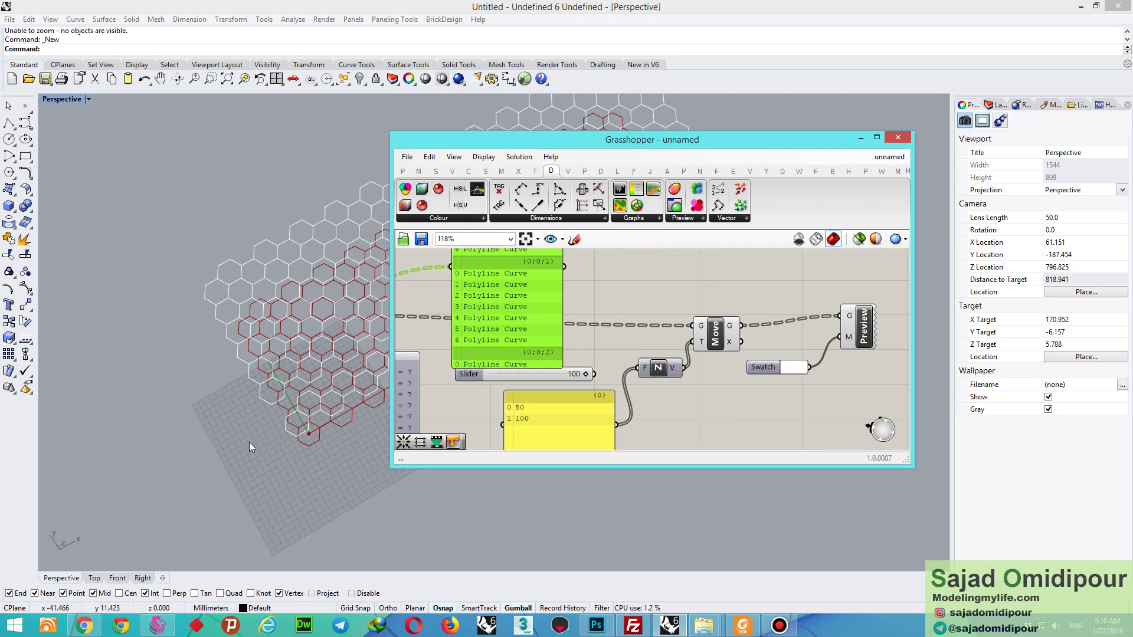
pyautogui.moveTo(249, 441); pyautogui.dragTo(214, 371, button='right')
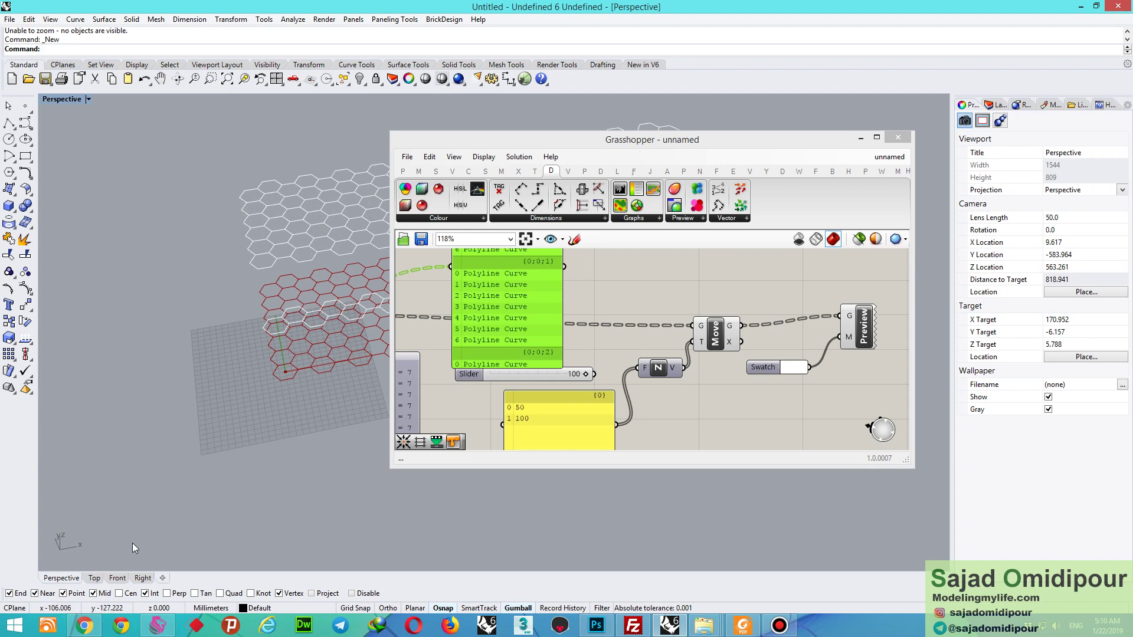
# - Show the grid in the Top view and delete the Polyline Curve panel and the Param Viewer
pyautogui.click(94, 578)
pyautogui.scroll(-3, 116, 525)
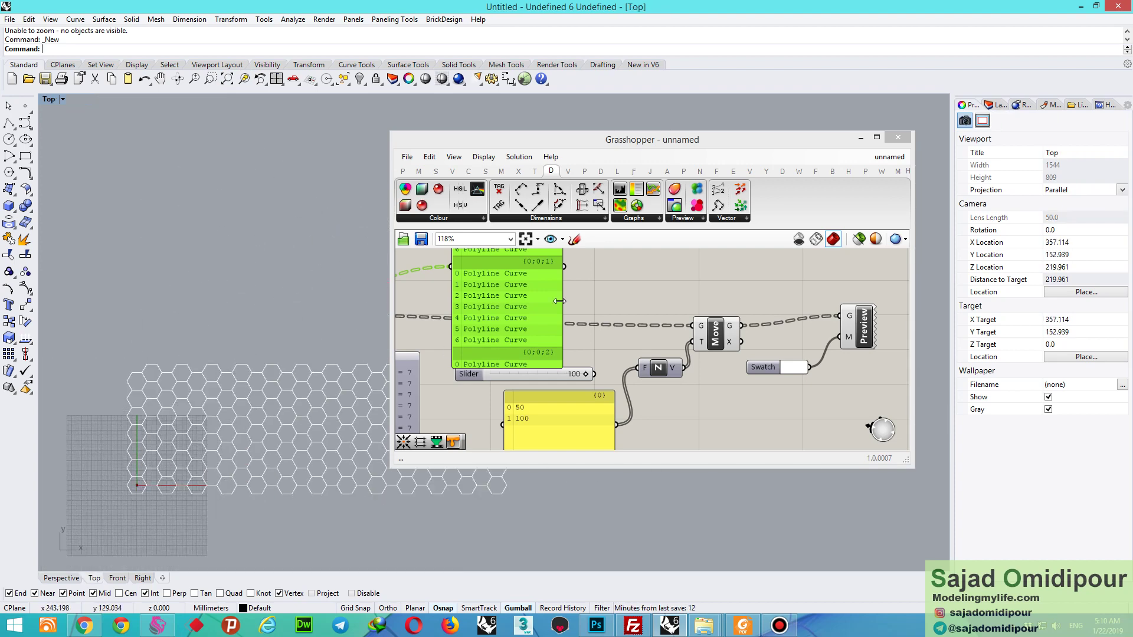
pyautogui.click(579, 381)
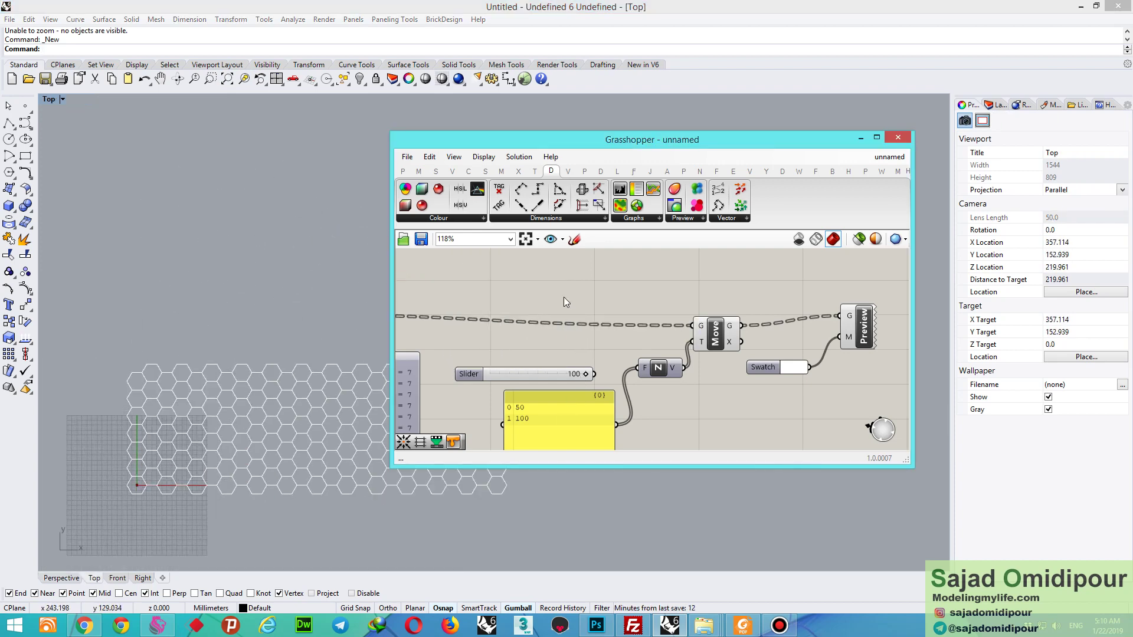
pyautogui.scroll(-5, 564, 296)
pyautogui.click(472, 378)
pyautogui.moveTo(449, 323); pyautogui.dragTo(558, 332, button='right')
pyautogui.scroll(5, 558, 331)
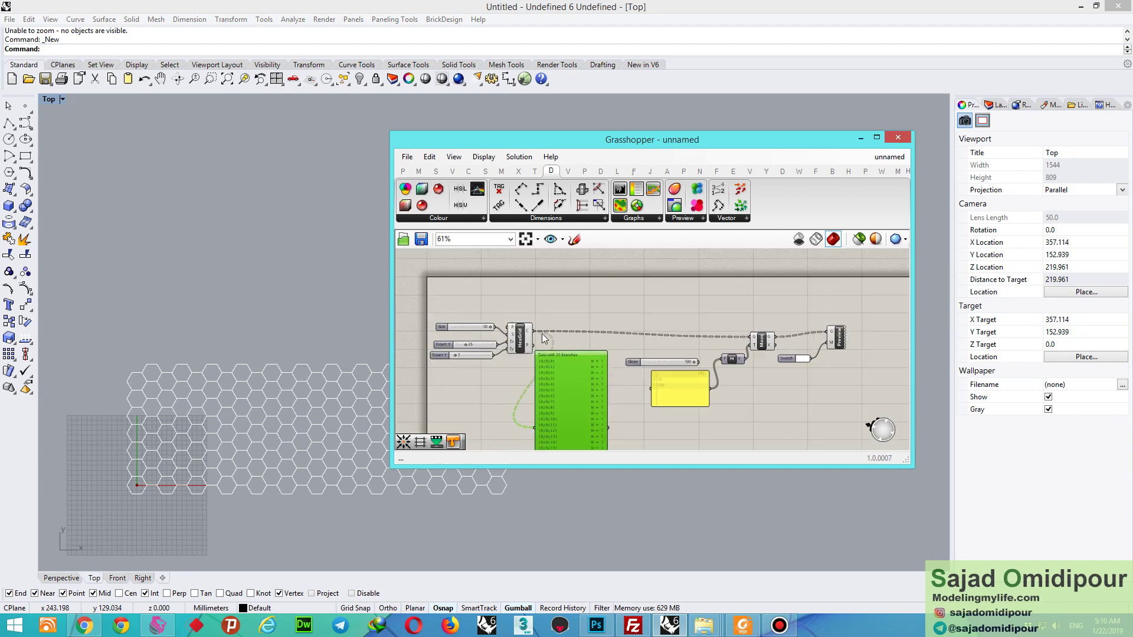
pyautogui.press('Delete')
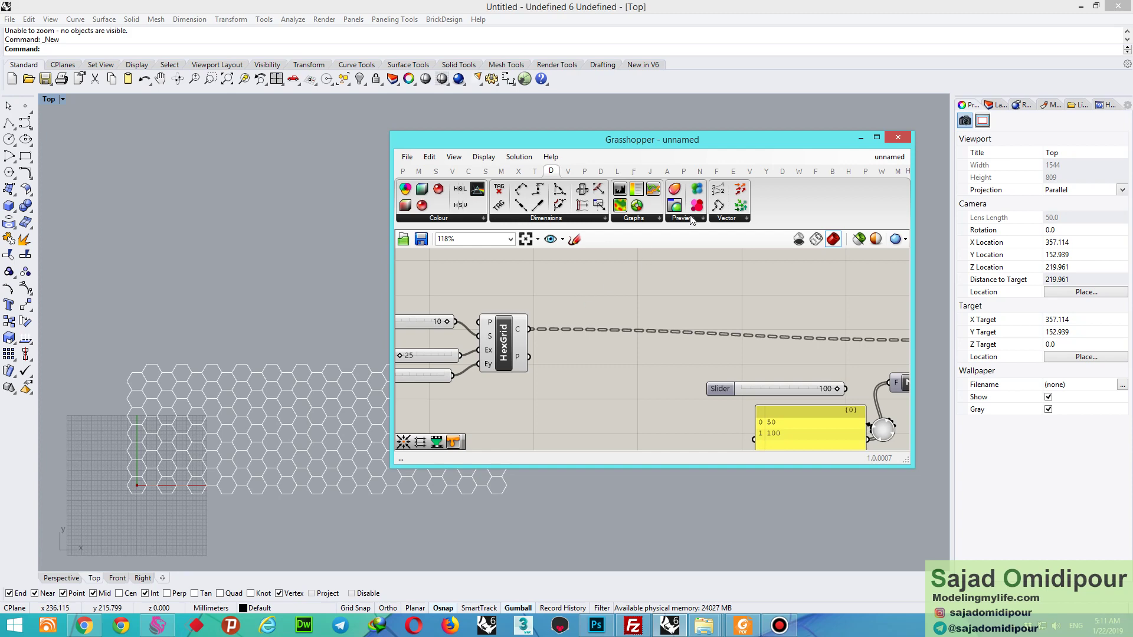
# - Place a Point List component above the grid's wire and feed it the HexGrid's P output
pyautogui.click(402, 171)
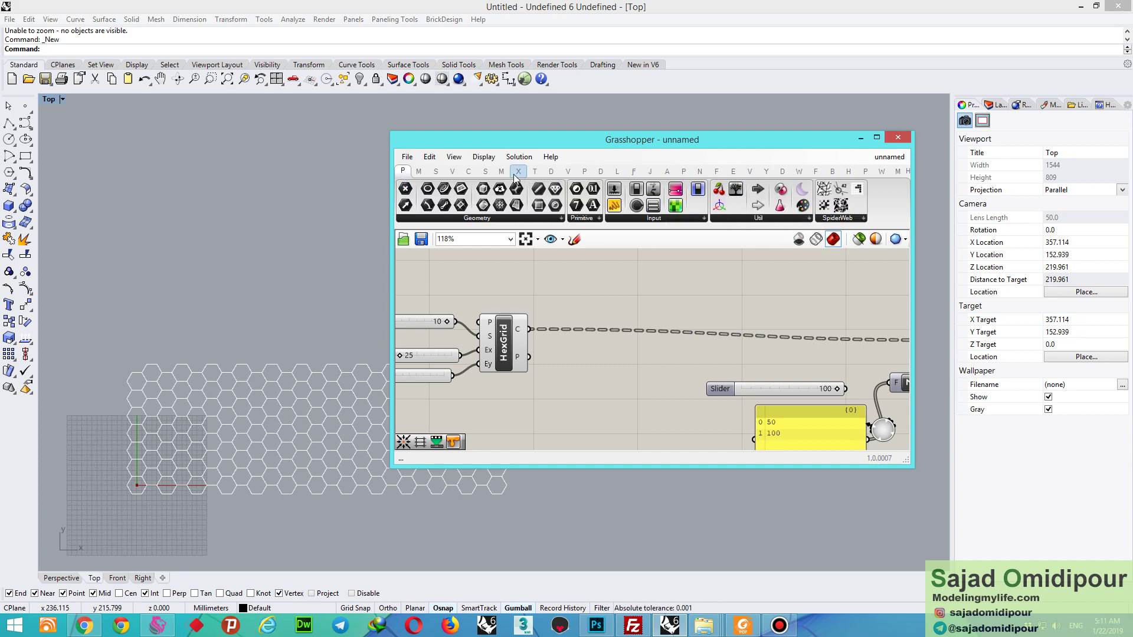
pyautogui.click(550, 172)
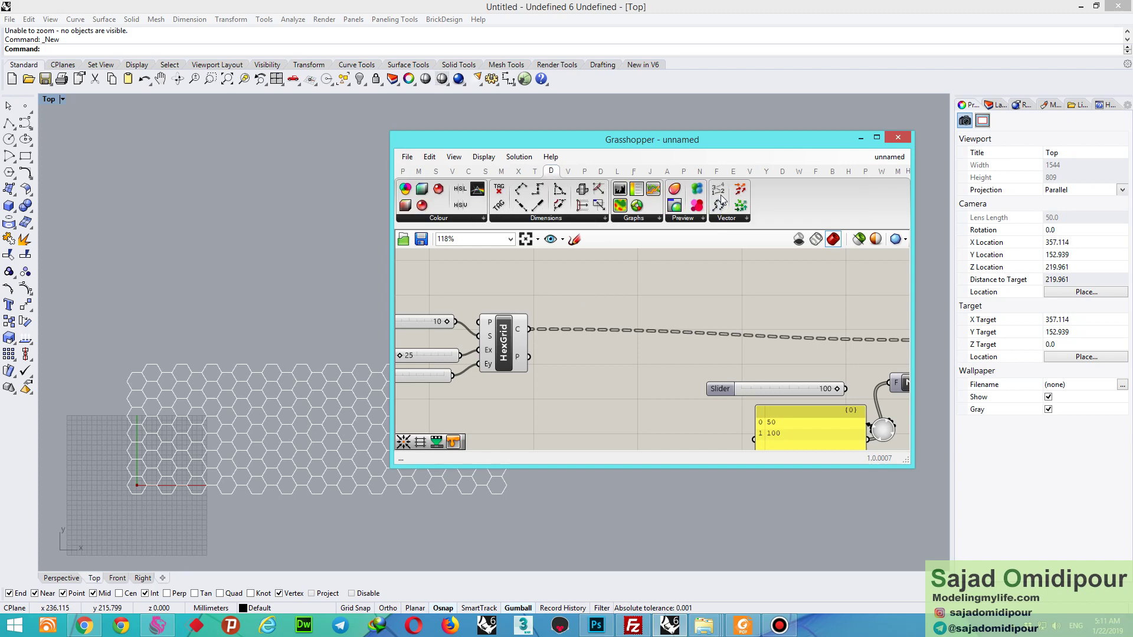
pyautogui.moveTo(719, 188); pyautogui.dragTo(608, 317)
pyautogui.scroll(3, 554, 318)
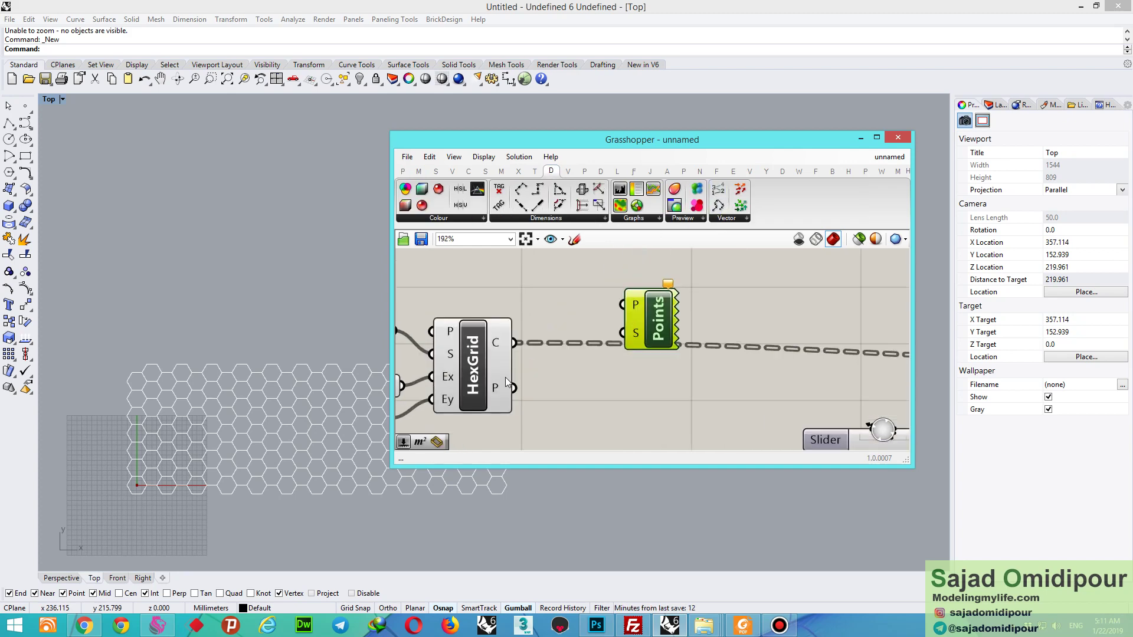
pyautogui.moveTo(473, 361); pyautogui.dragTo(634, 310)
pyautogui.moveTo(651, 321); pyautogui.dragTo(698, 303)
# - Examine in the Top view how the index numbers are distributed over the columns of hexagon centres
pyautogui.click(235, 493)
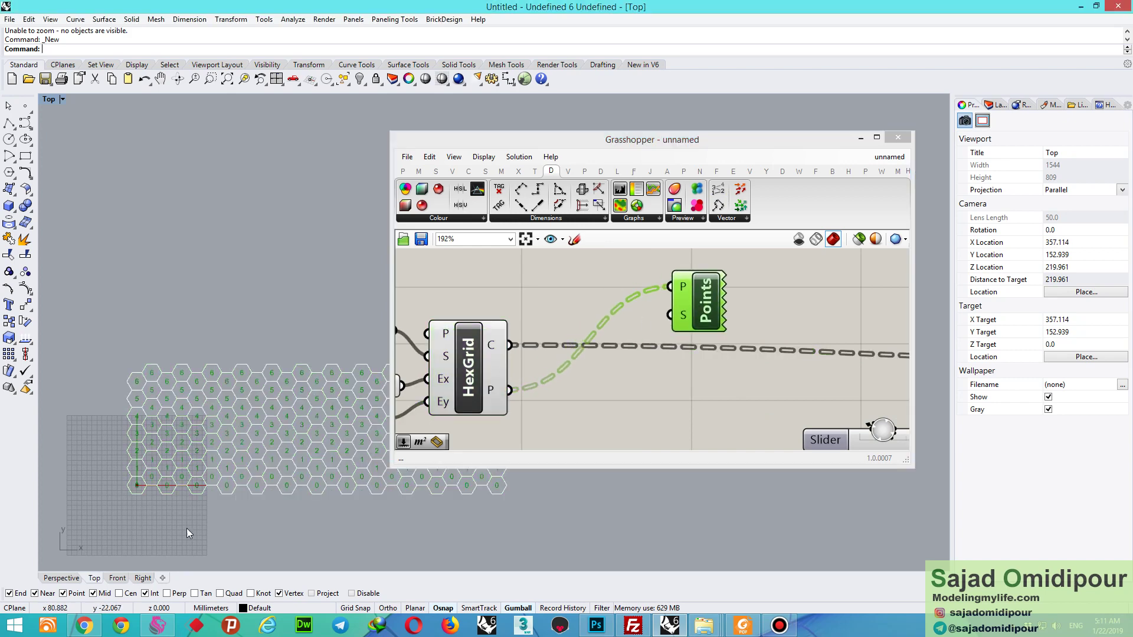
pyautogui.click(579, 416)
pyautogui.scroll(10, 143, 488)
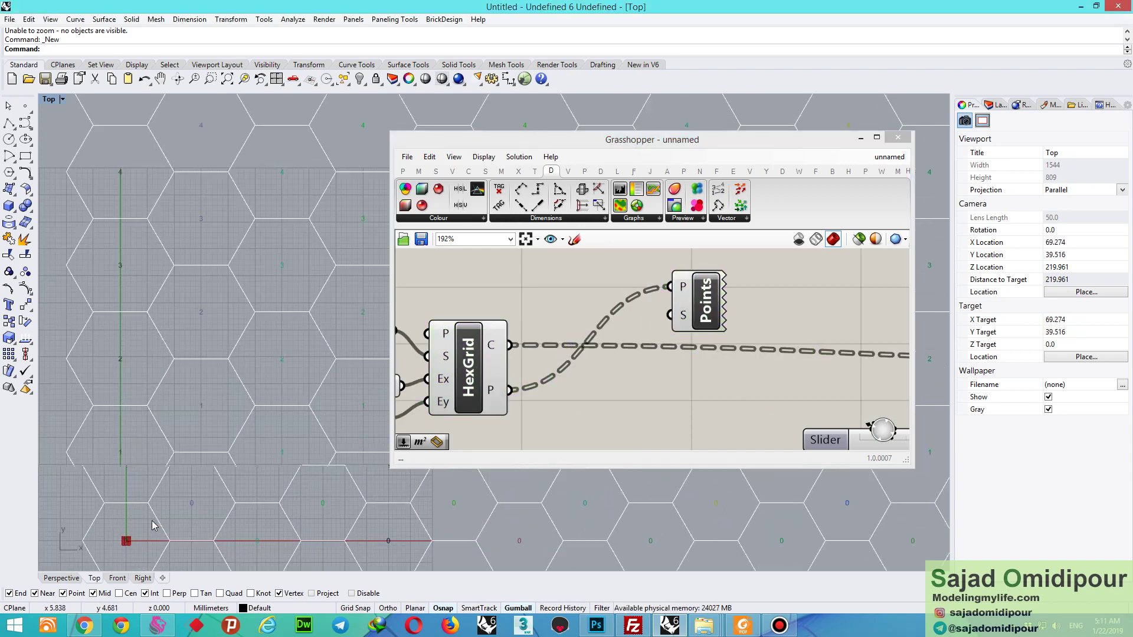
pyautogui.scroll(-5, 104, 461)
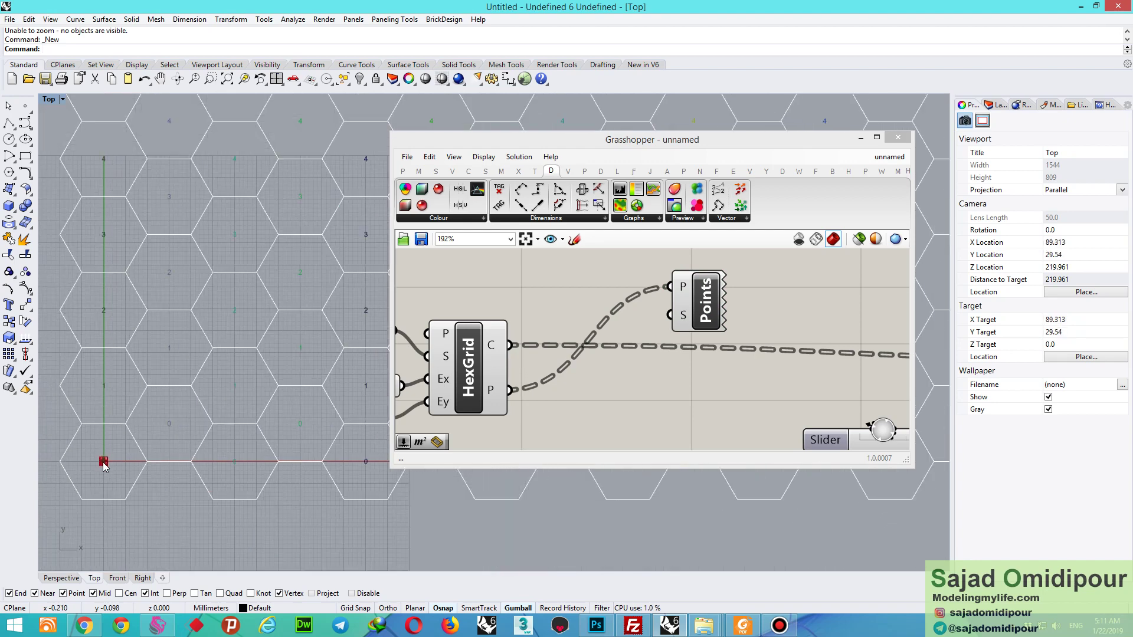
pyautogui.scroll(-2, 175, 476)
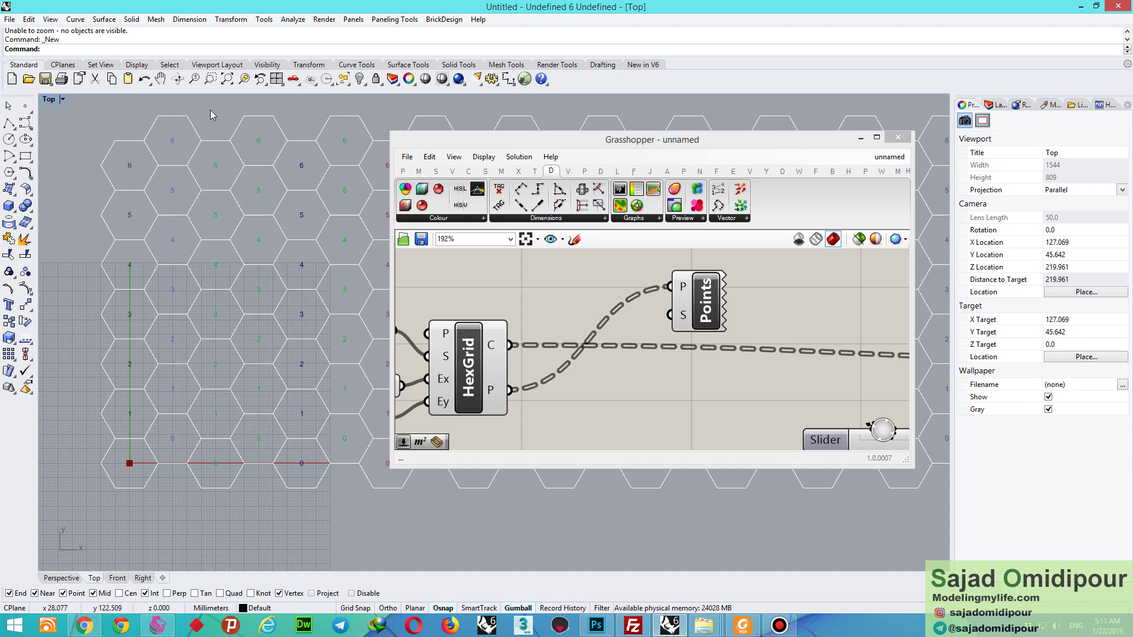
pyautogui.scroll(-4, 154, 408)
pyautogui.scroll(-4, 233, 369)
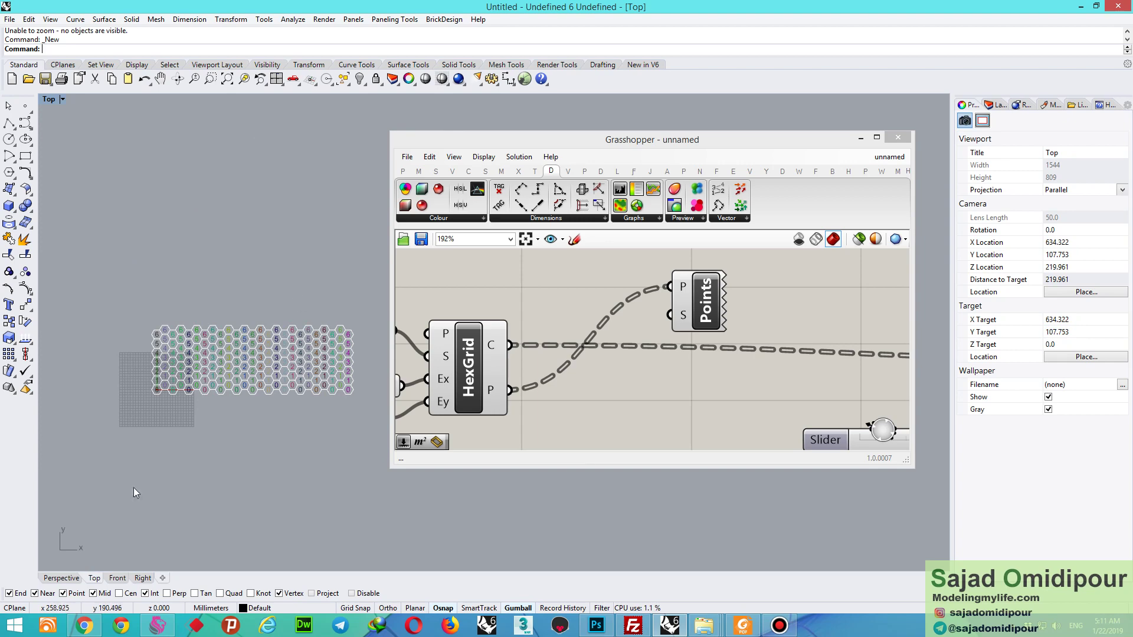
# - Return to the Perspective view and delete the Point List component
pyautogui.click(62, 578)
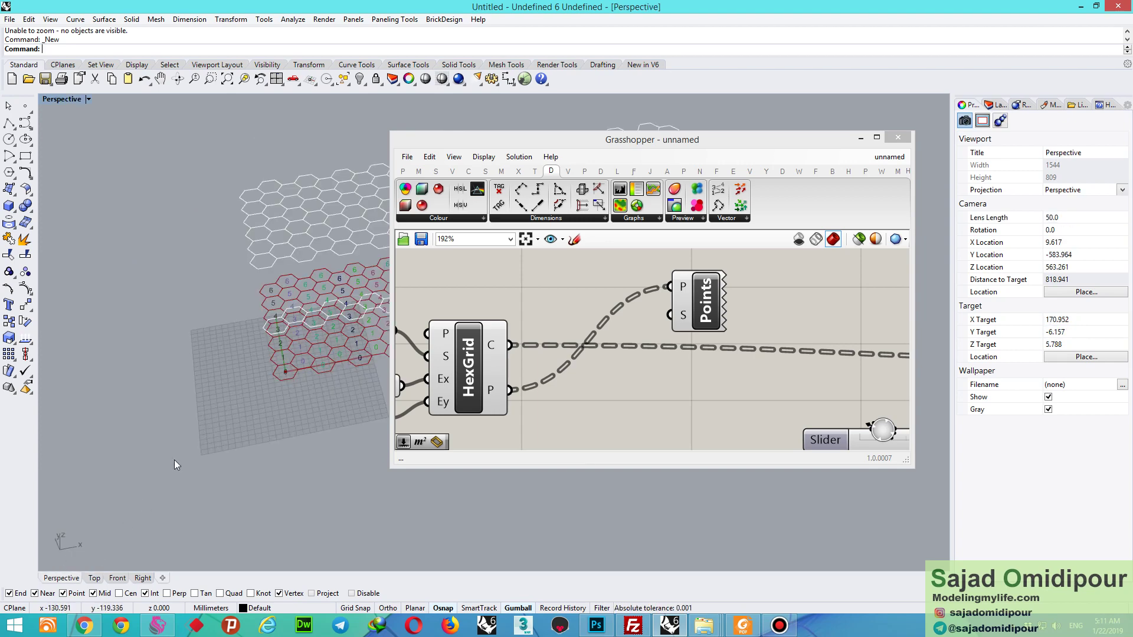
pyautogui.scroll(-3, 180, 442)
pyautogui.moveTo(185, 434); pyautogui.dragTo(204, 428, button='right')
pyautogui.click(687, 309)
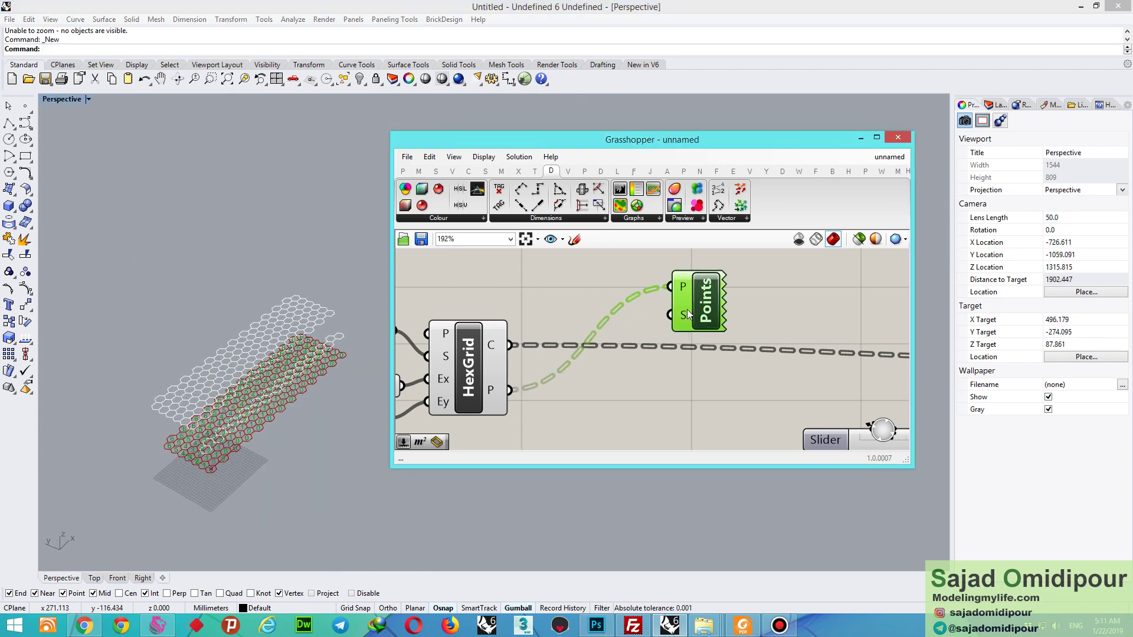
pyautogui.press('Delete')
# - Increase the HexGrid's Extent Y slider to make the grid roughly square
pyautogui.scroll(-5, 667, 289)
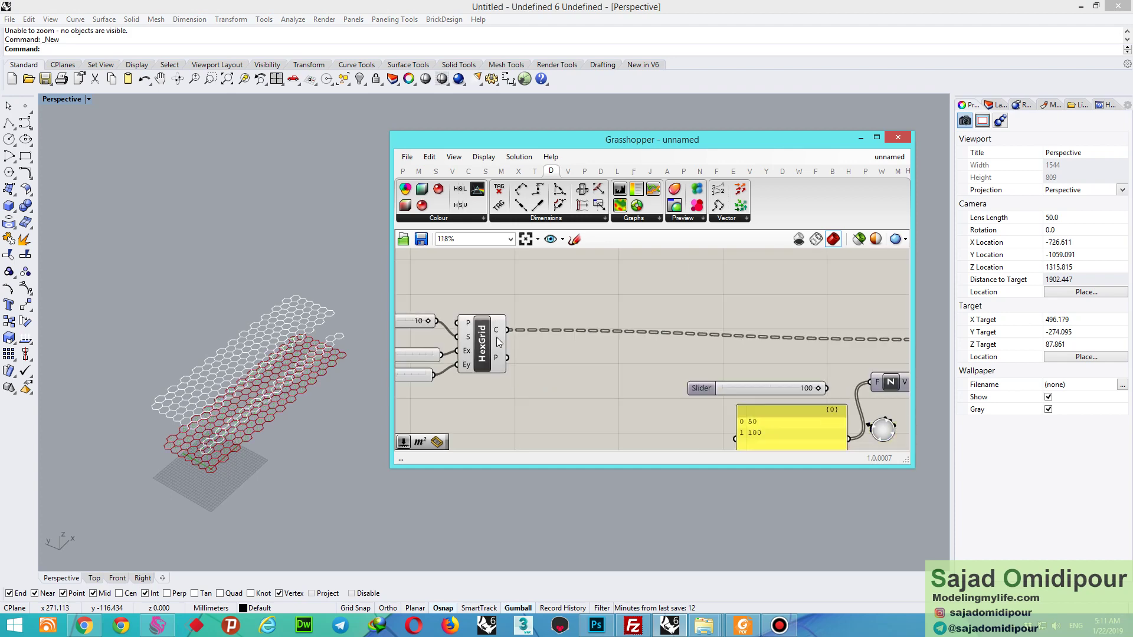
pyautogui.moveTo(209, 431); pyautogui.dragTo(224, 426, button='right')
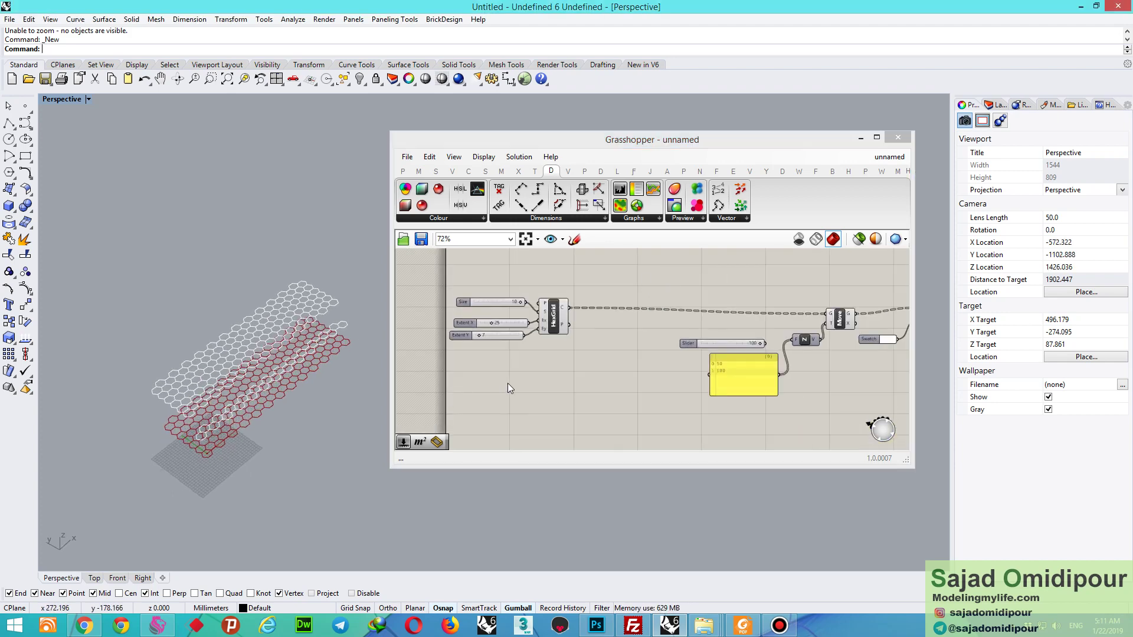
pyautogui.scroll(10, 484, 354)
pyautogui.moveTo(487, 358); pyautogui.dragTo(577, 380)
pyautogui.scroll(-12, 520, 339)
pyautogui.scroll(3, 777, 397)
# - Delete the panel holding the 50 and 100 move values and check the moved hexagons against the grid
pyautogui.click(681, 376)
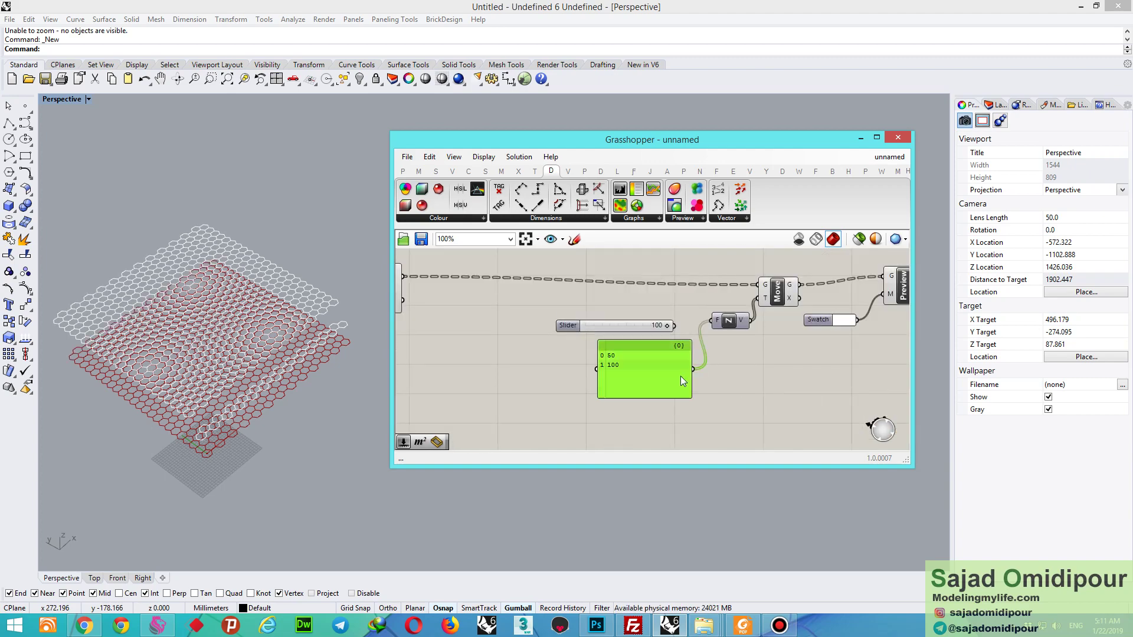
pyautogui.press('Delete')
pyautogui.moveTo(182, 425)
pyautogui.mouseDown(button='right')
pyautogui.moveTo(167, 373)
pyautogui.moveTo(186, 414)
pyautogui.mouseUp(button='right')
pyautogui.scroll(20, 190, 415)
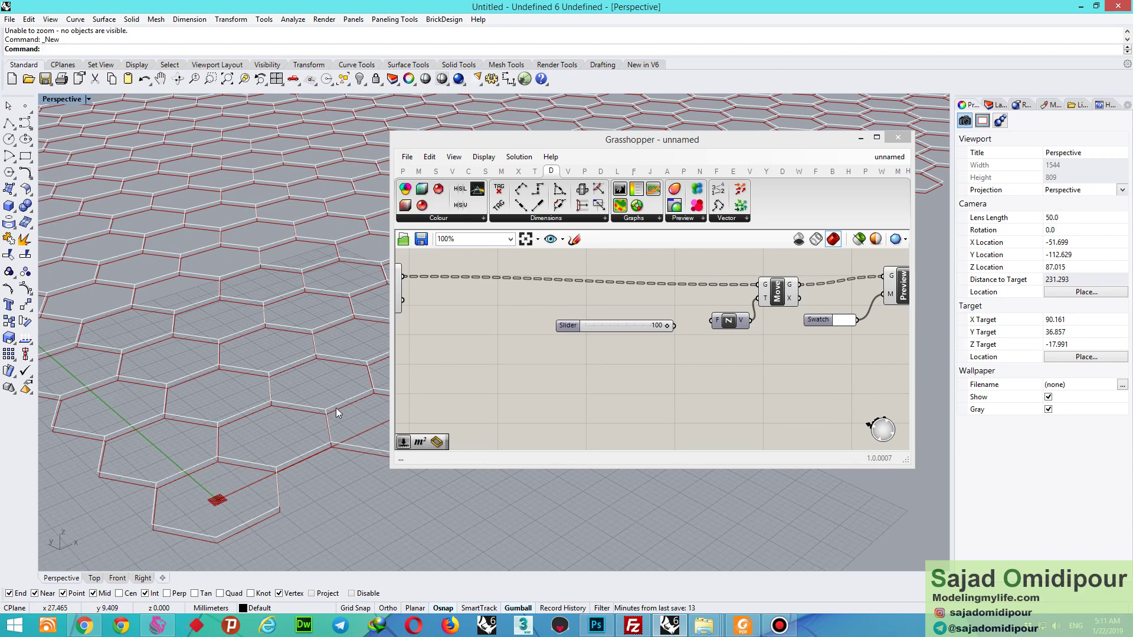
pyautogui.scroll(-5, 332, 406)
# - Place a new Param Viewer on the canvas beside the HexGrid component
pyautogui.click(434, 387)
pyautogui.scroll(-3, 589, 382)
pyautogui.scroll(5, 485, 313)
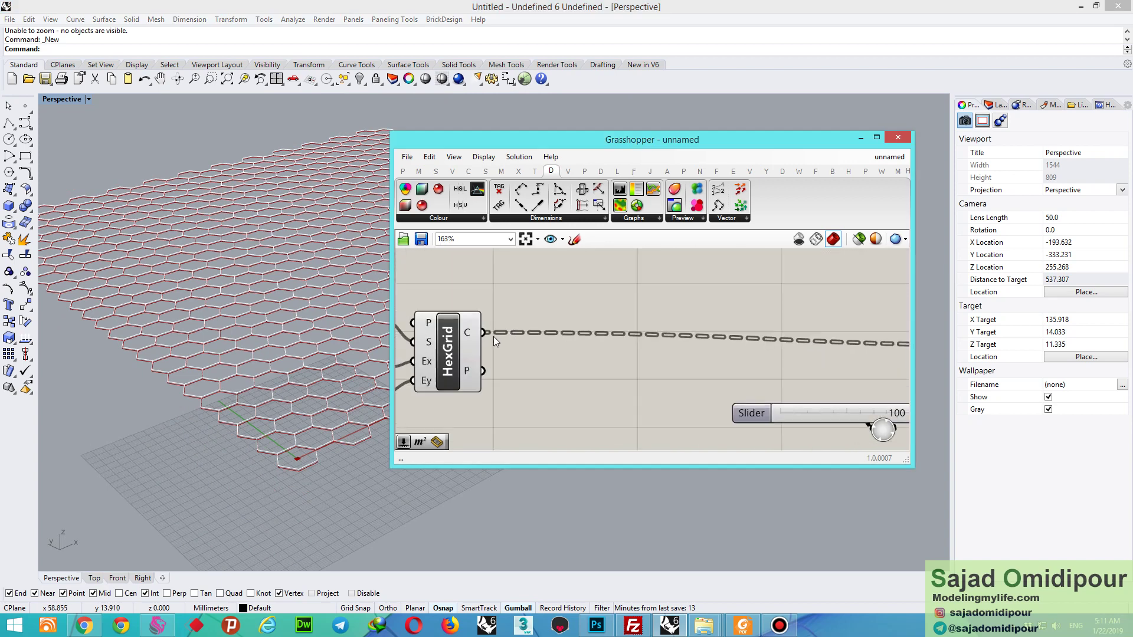
pyautogui.scroll(-3, 257, 382)
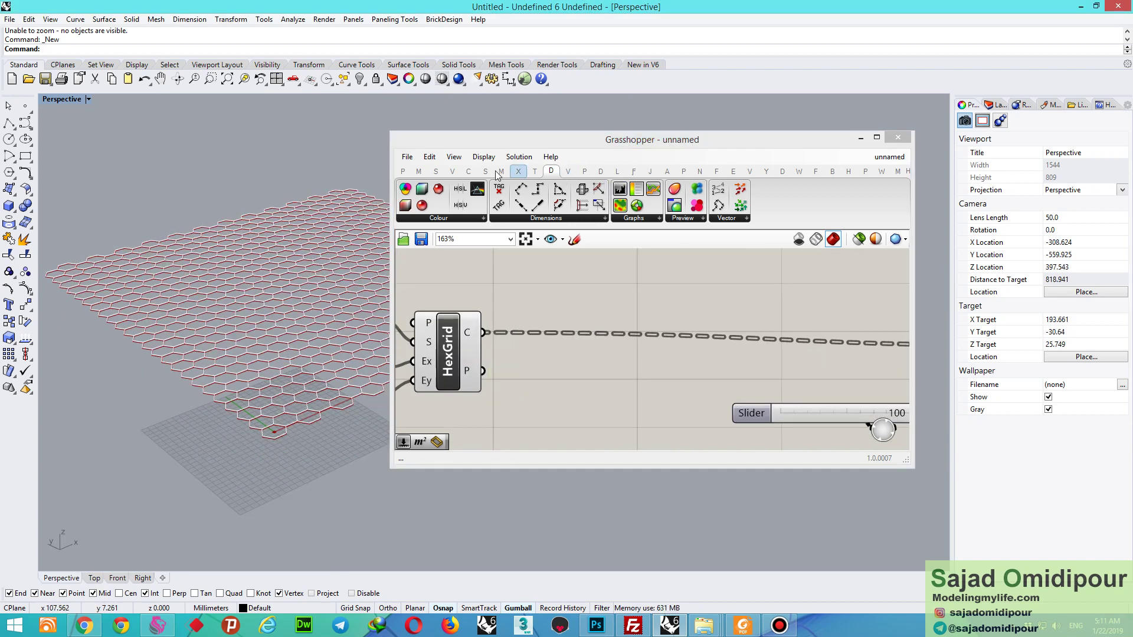
pyautogui.click(405, 173)
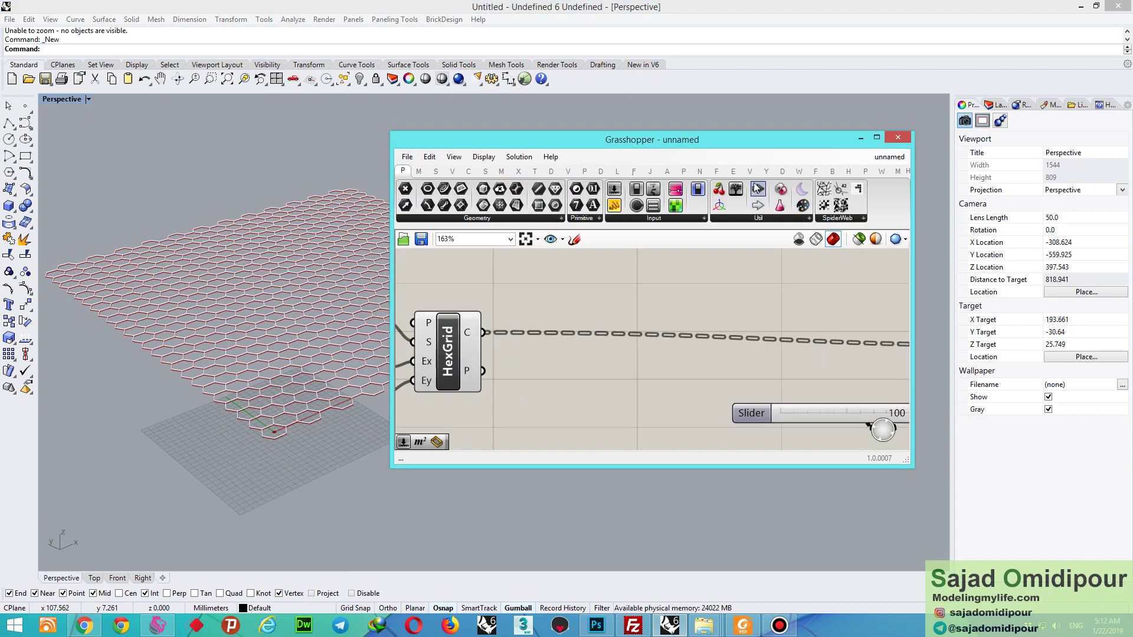
pyautogui.moveTo(593, 307); pyautogui.dragTo(593, 308)
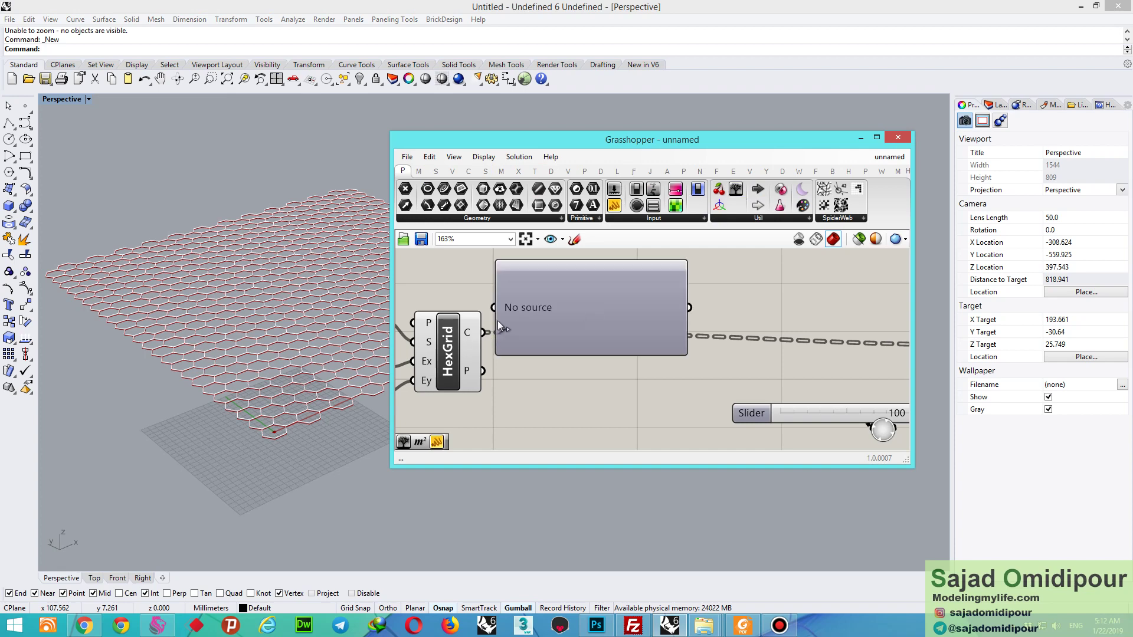
# - Feed the HexGrid's cell output into the Param Viewer, move the viewer below the wire and examine the listed branches
pyautogui.moveTo(497, 321); pyautogui.dragTo(493, 307)
pyautogui.moveTo(603, 323); pyautogui.dragTo(590, 460)
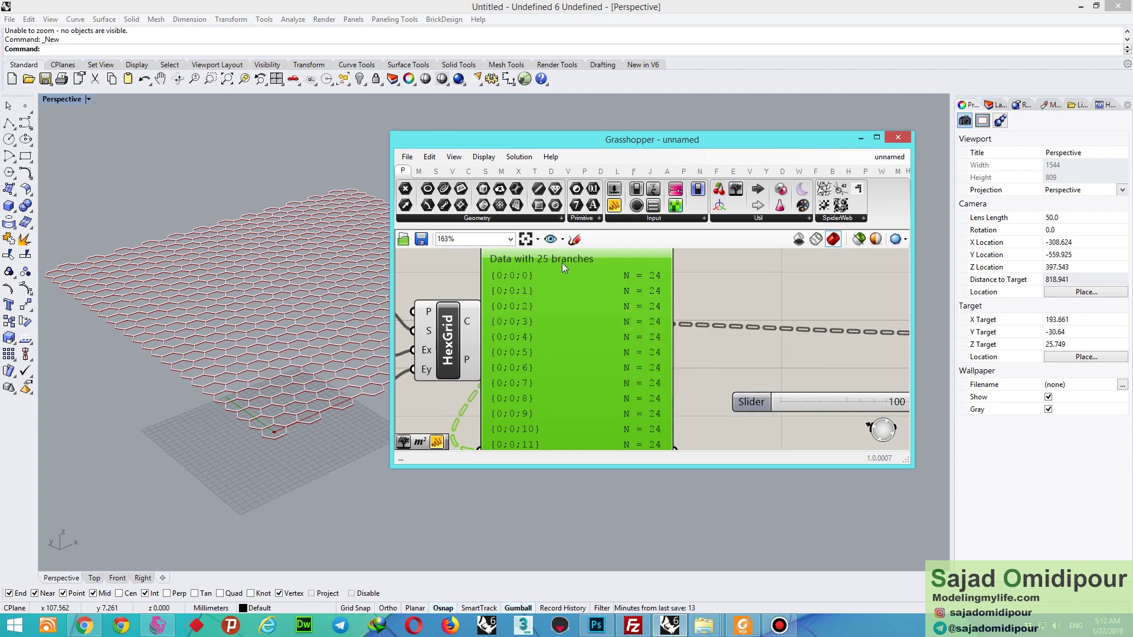
pyautogui.scroll(-3, 579, 264)
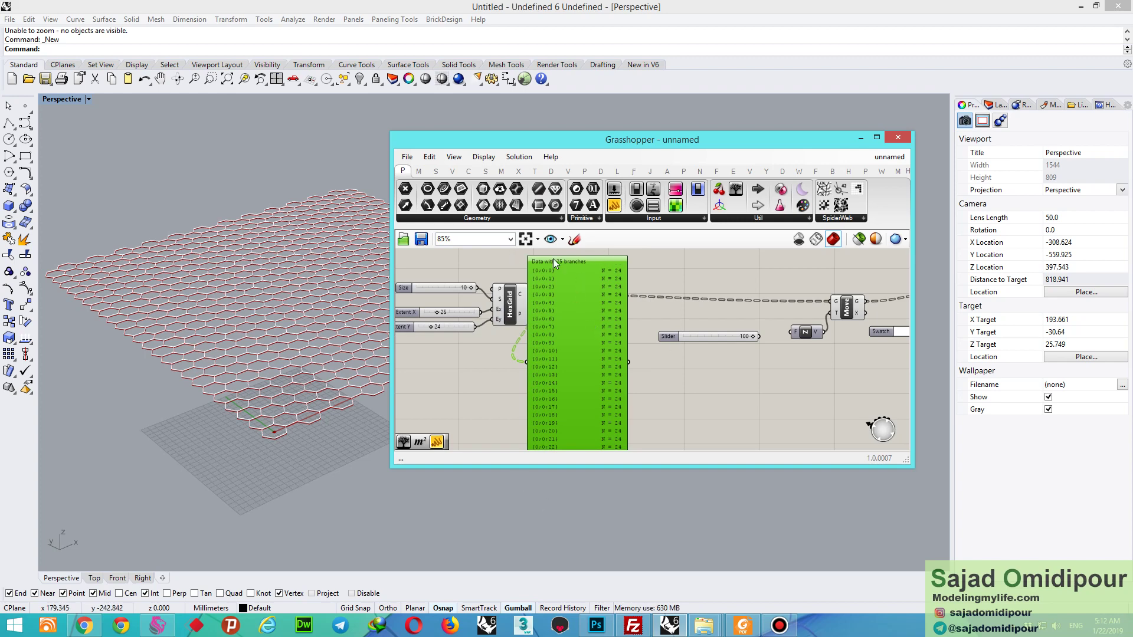
pyautogui.scroll(4, 525, 294)
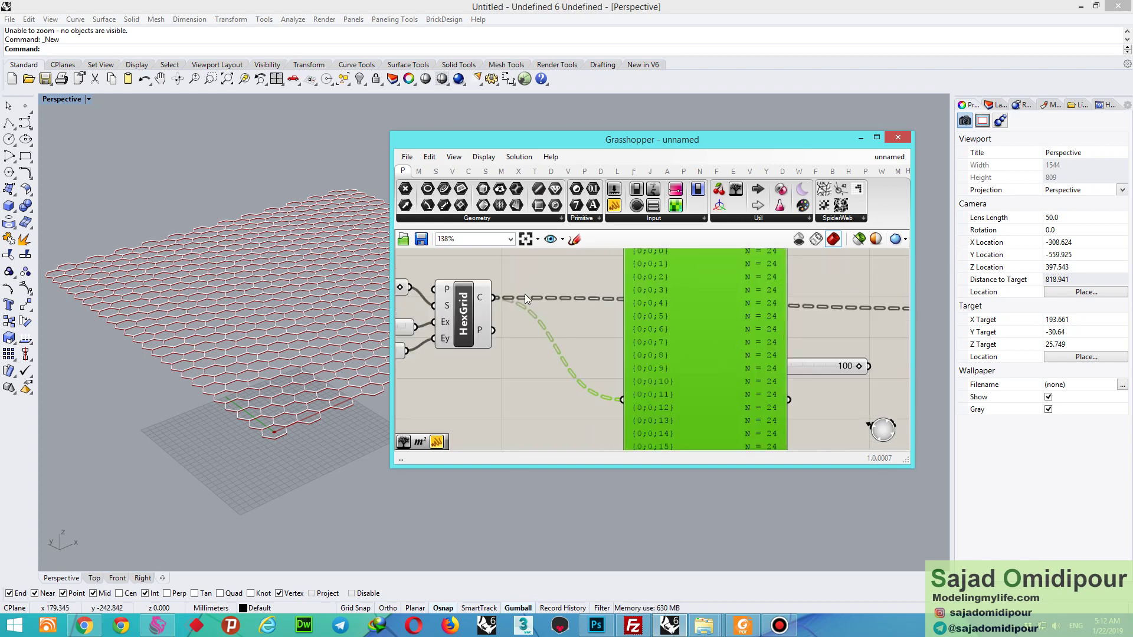
# - Flatten the HexGrid's cell output C and check the resulting data structure in the Param Viewer against the grid
pyautogui.rightClick(467, 306)
pyautogui.click(496, 367)
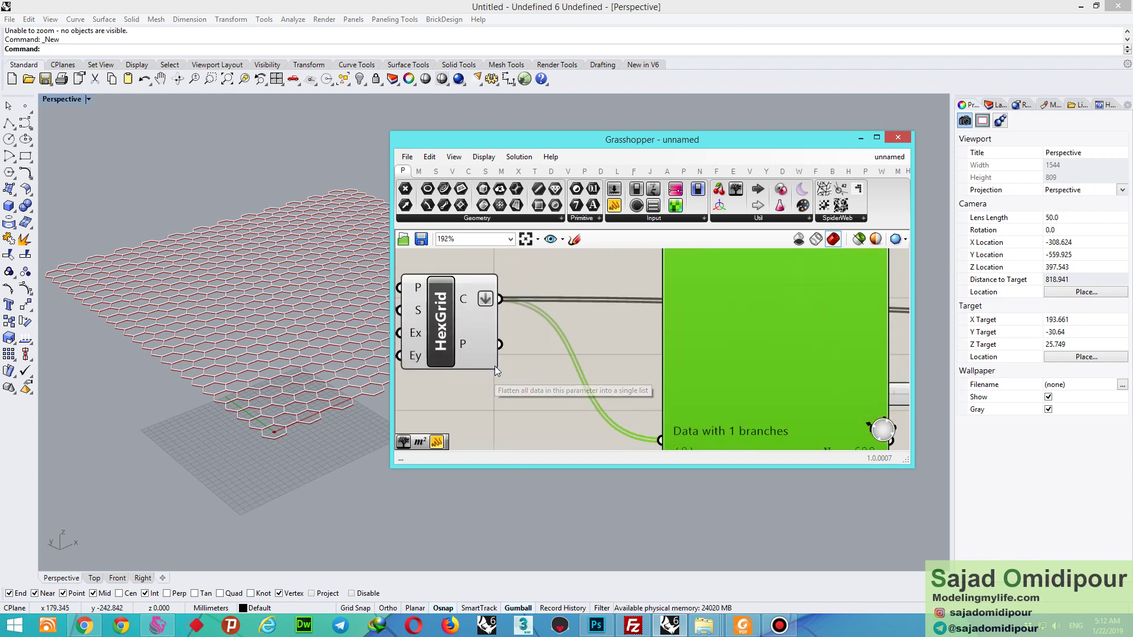
pyautogui.scroll(-2, 508, 369)
pyautogui.scroll(2, 642, 418)
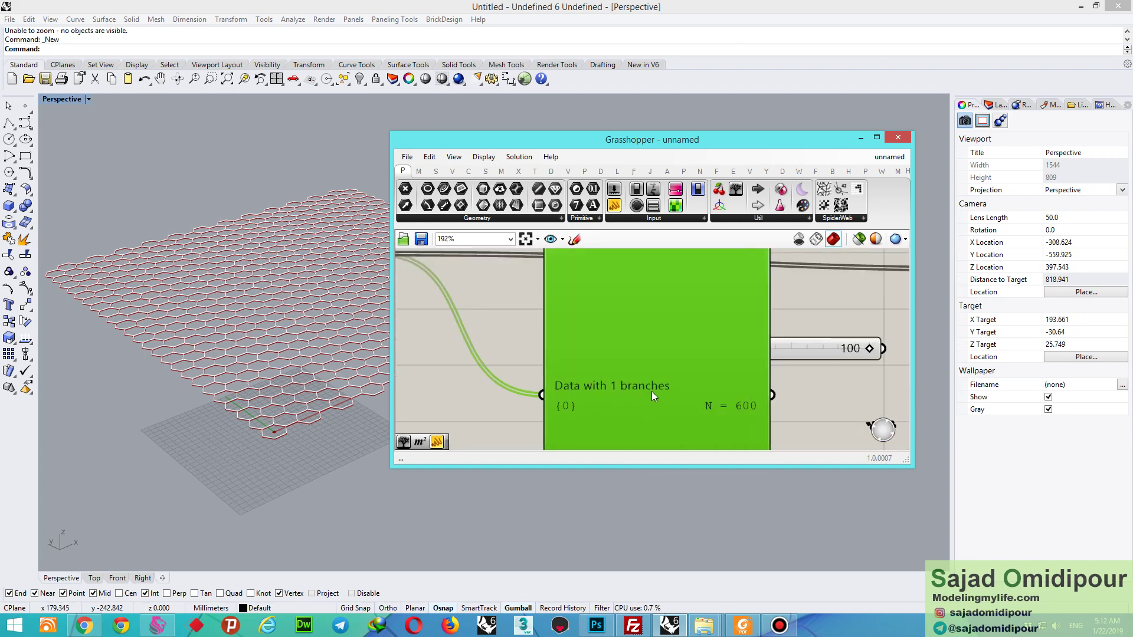
pyautogui.scroll(-2, 644, 417)
pyautogui.scroll(-5, 302, 373)
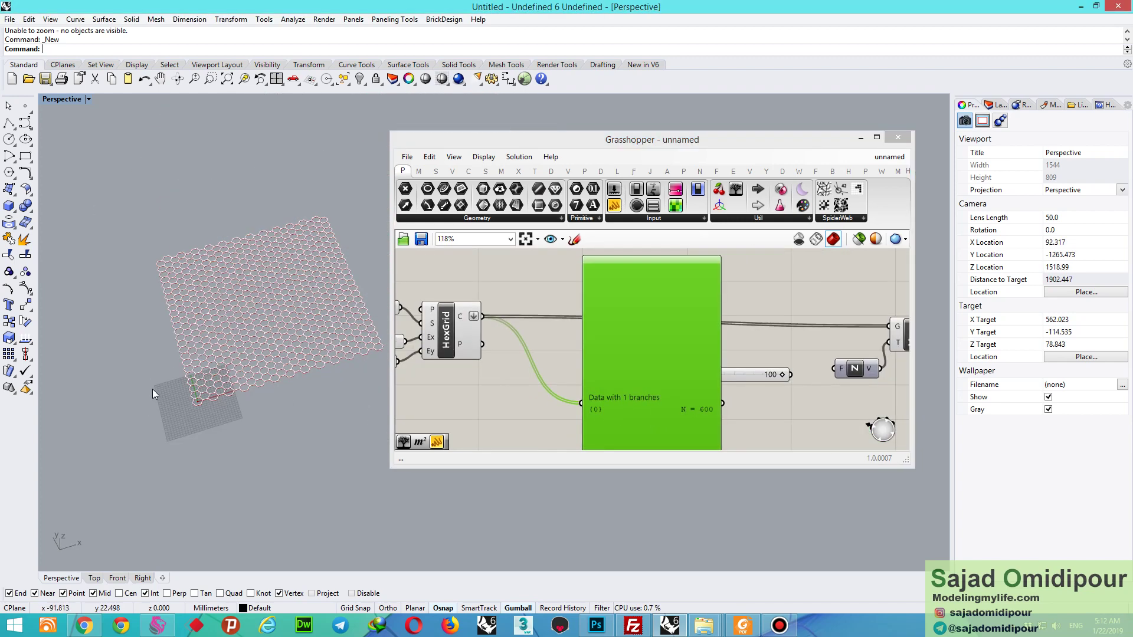
pyautogui.scroll(2, 217, 404)
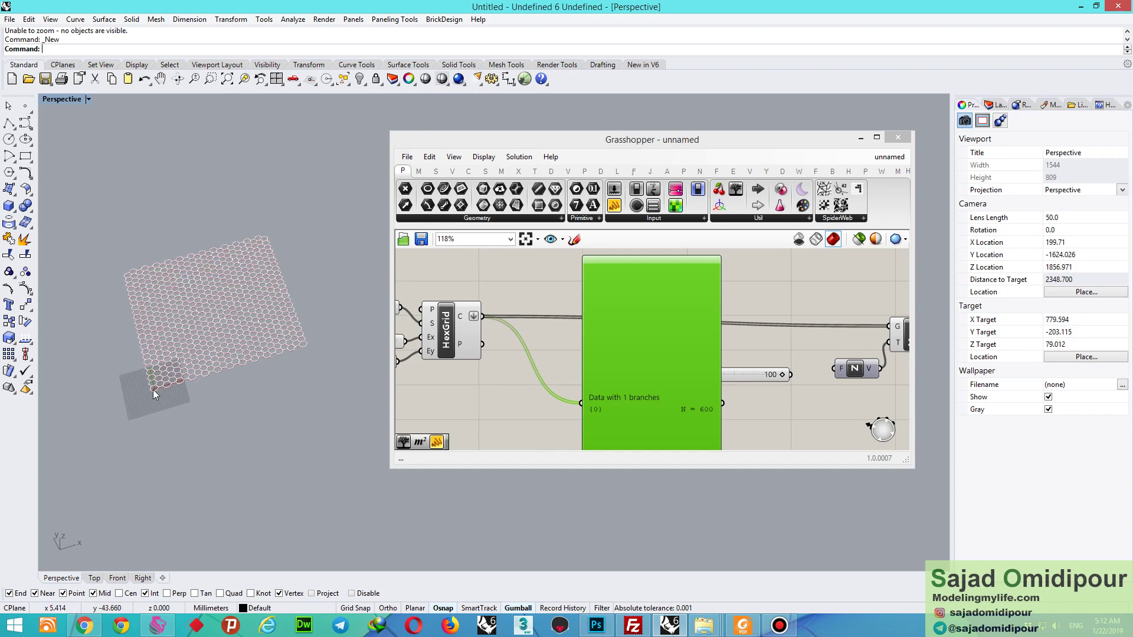
pyautogui.scroll(2, 134, 276)
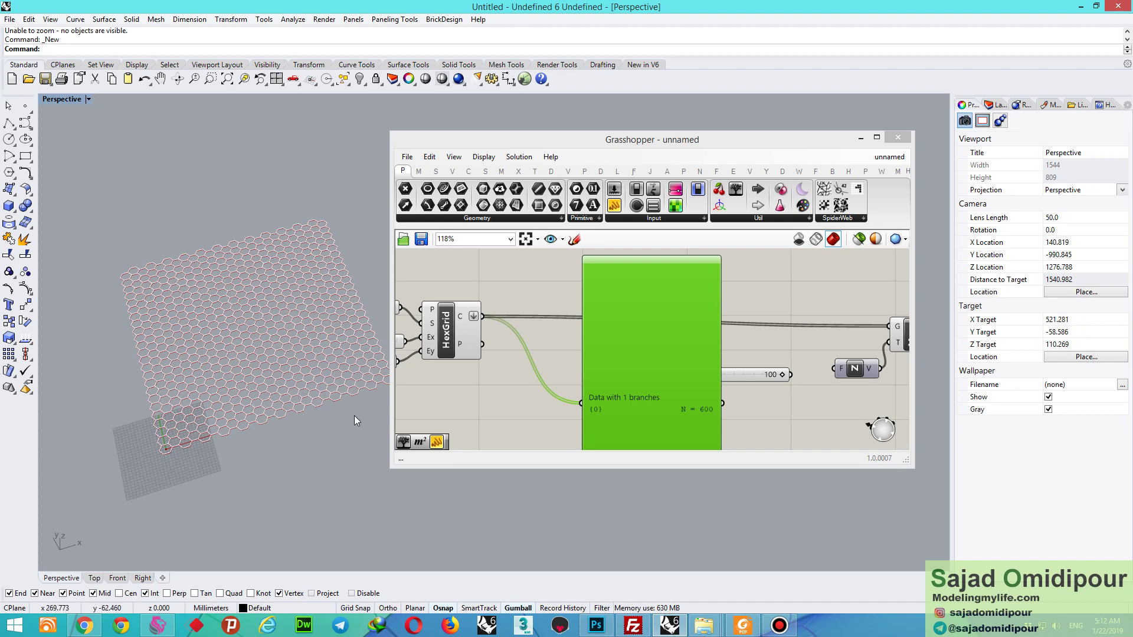
# - Delete the Param Viewer and move the HexGrid component up and closer to the Move component
pyautogui.click(690, 413)
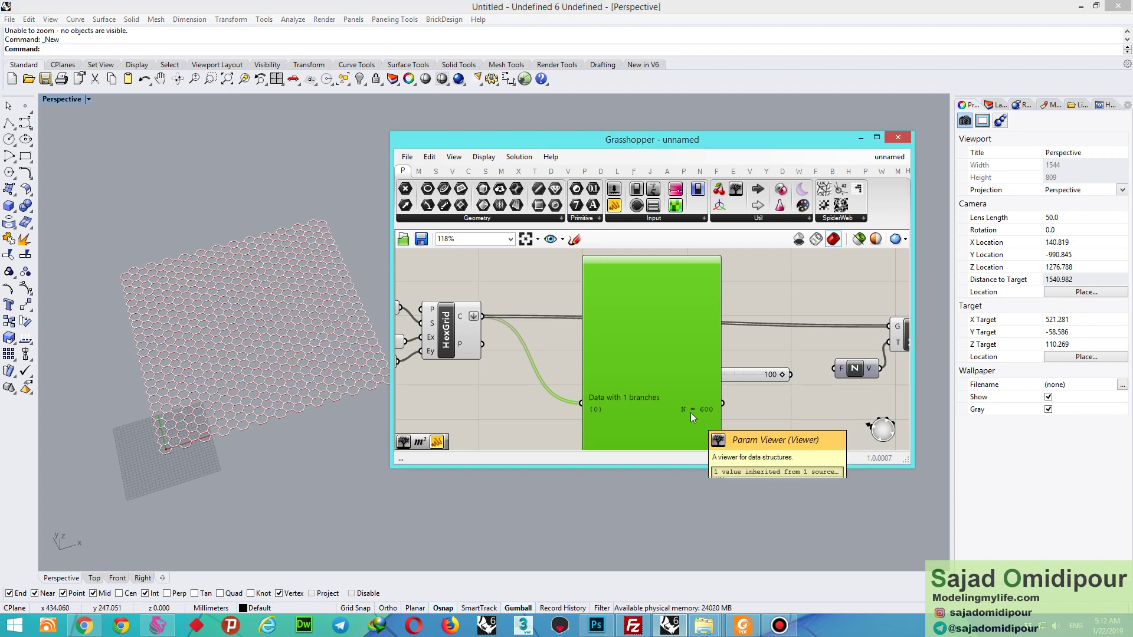
pyautogui.press('Delete')
pyautogui.moveTo(433, 351); pyautogui.dragTo(531, 321)
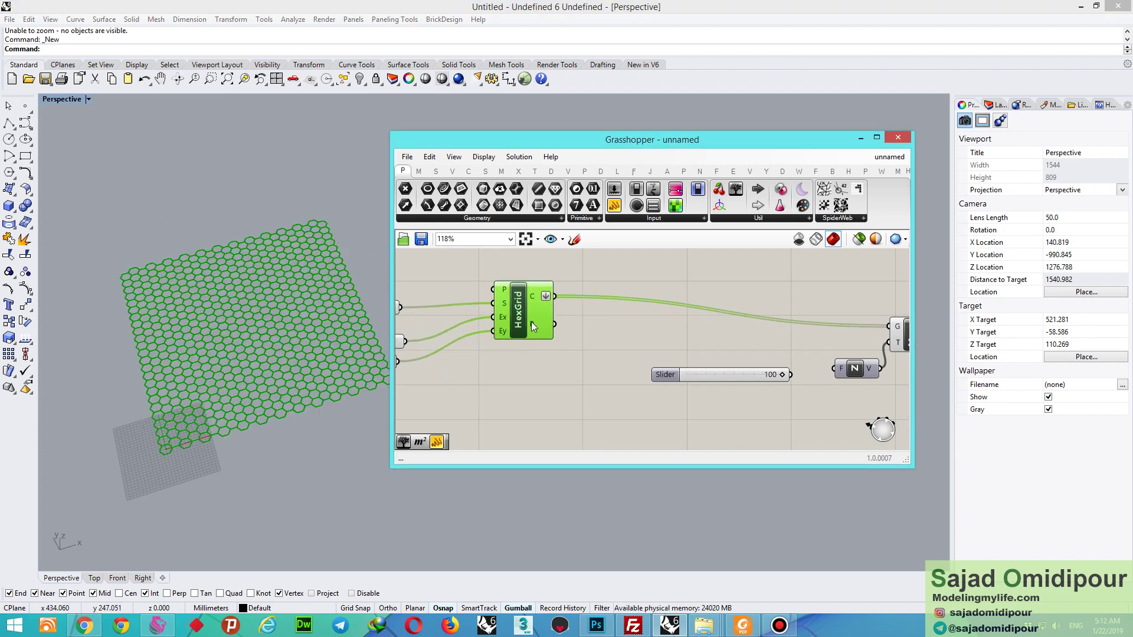
pyautogui.scroll(5, 589, 339)
pyautogui.moveTo(697, 341)
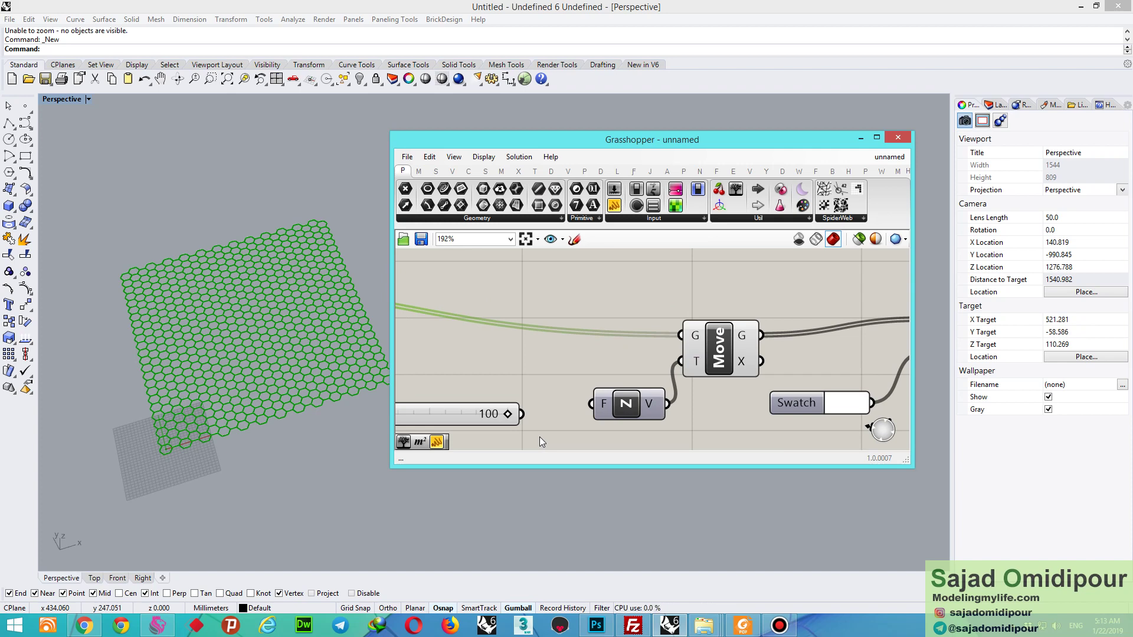
pyautogui.click(555, 348)
pyautogui.scroll(-6, 590, 342)
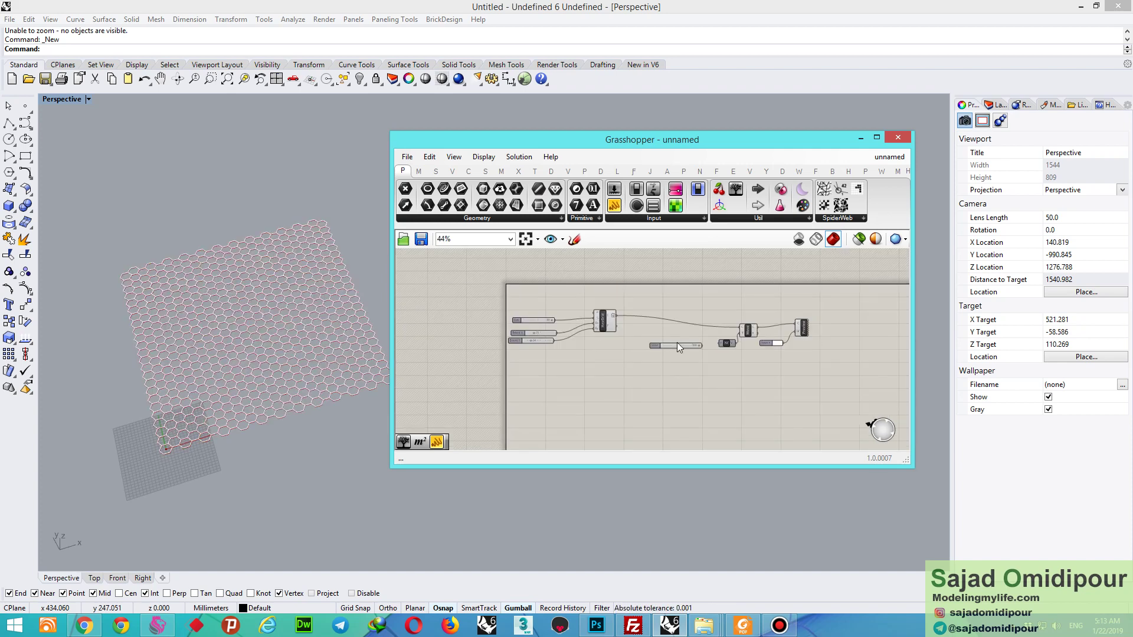
pyautogui.scroll(5, 649, 342)
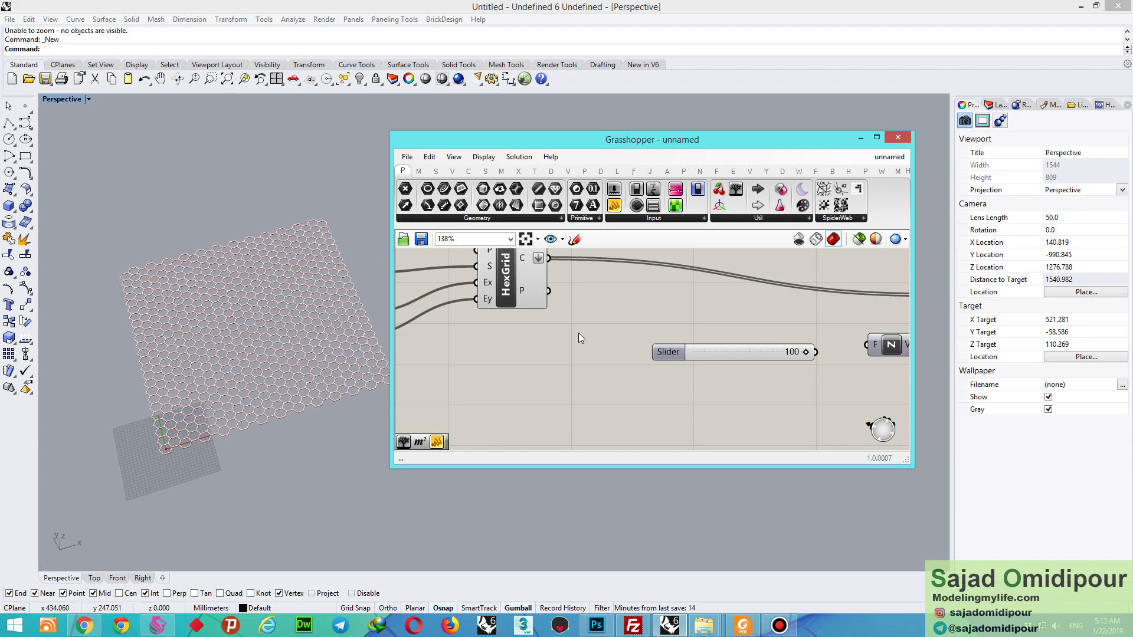
# - Place a Distance component on the canvas below the HexGrid, beside the unconnected 100 slider
pyautogui.click(453, 172)
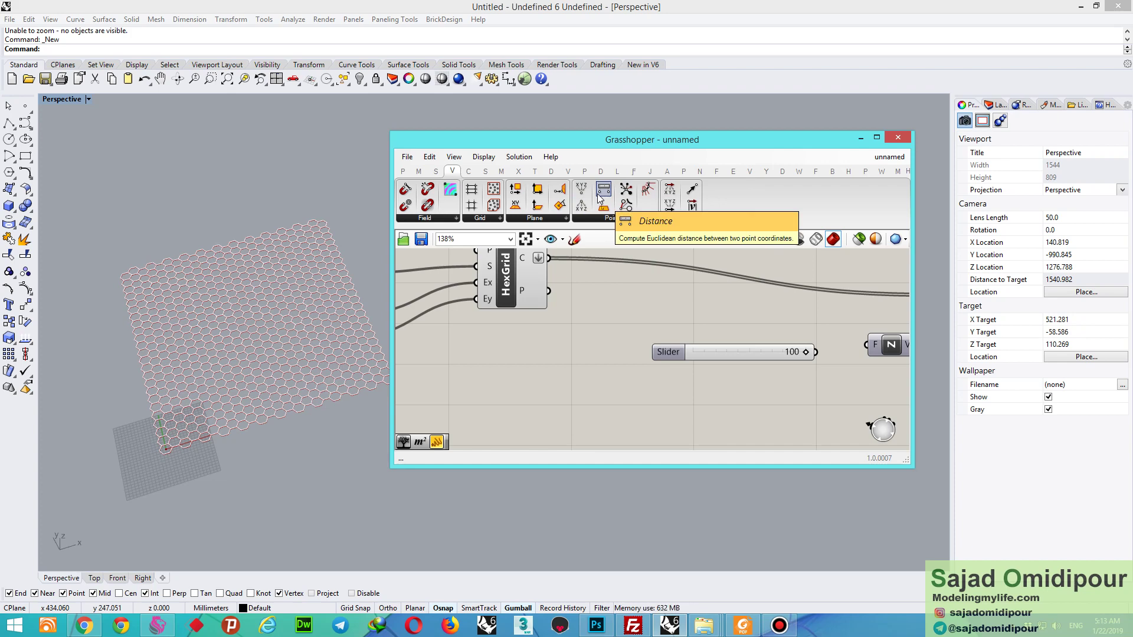
pyautogui.scroll(-5, 557, 338)
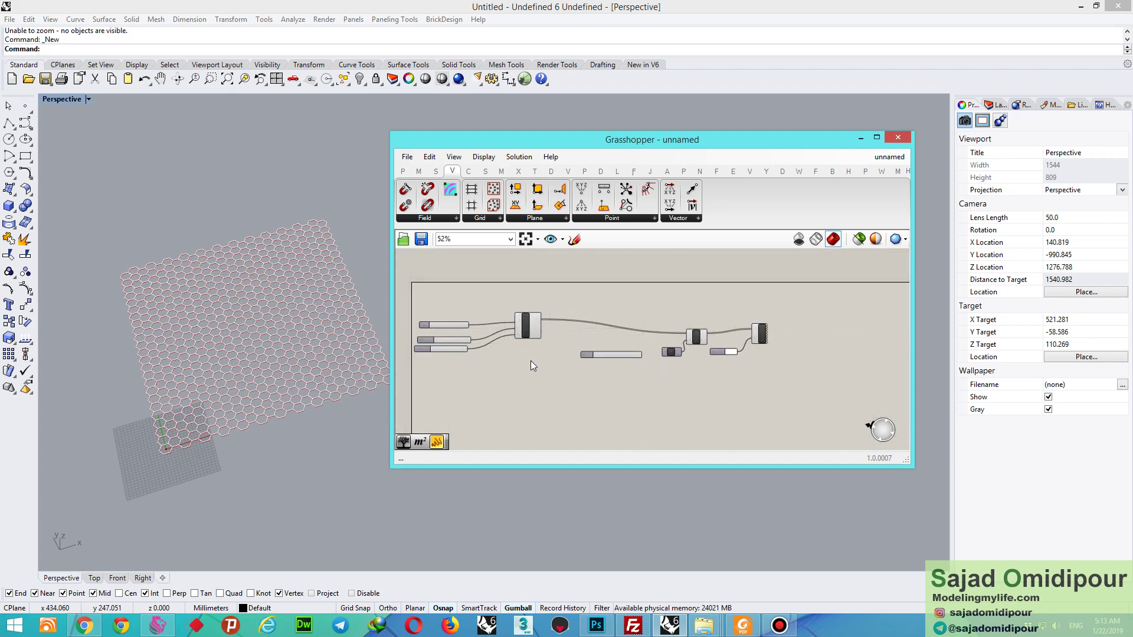
pyautogui.scroll(4, 536, 338)
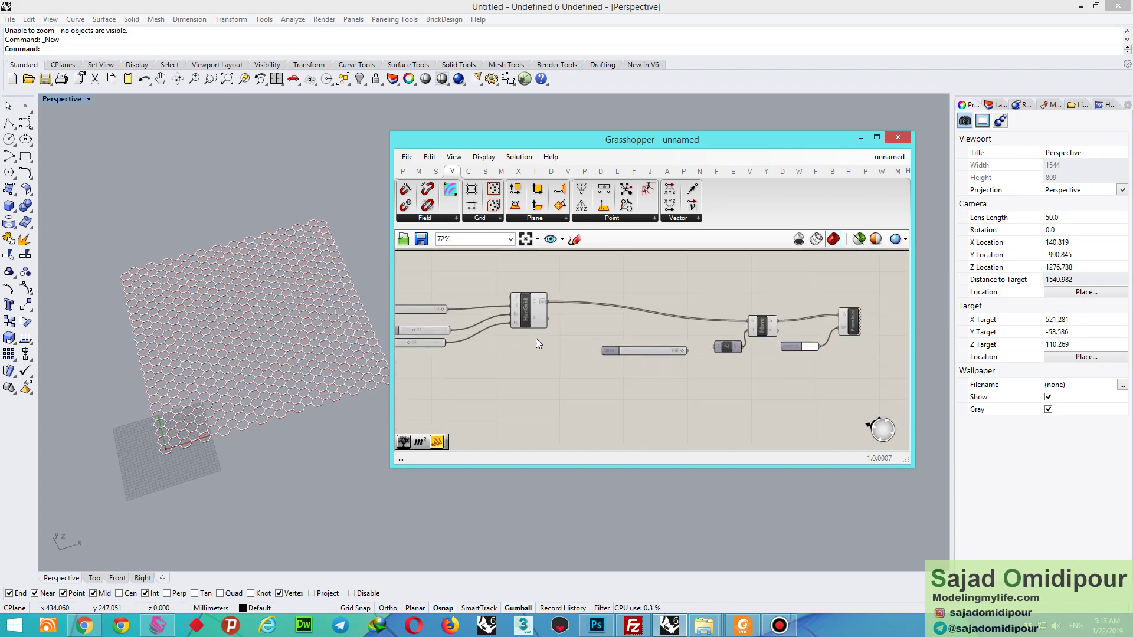
pyautogui.scroll(-4, 501, 301)
pyautogui.scroll(5, 464, 295)
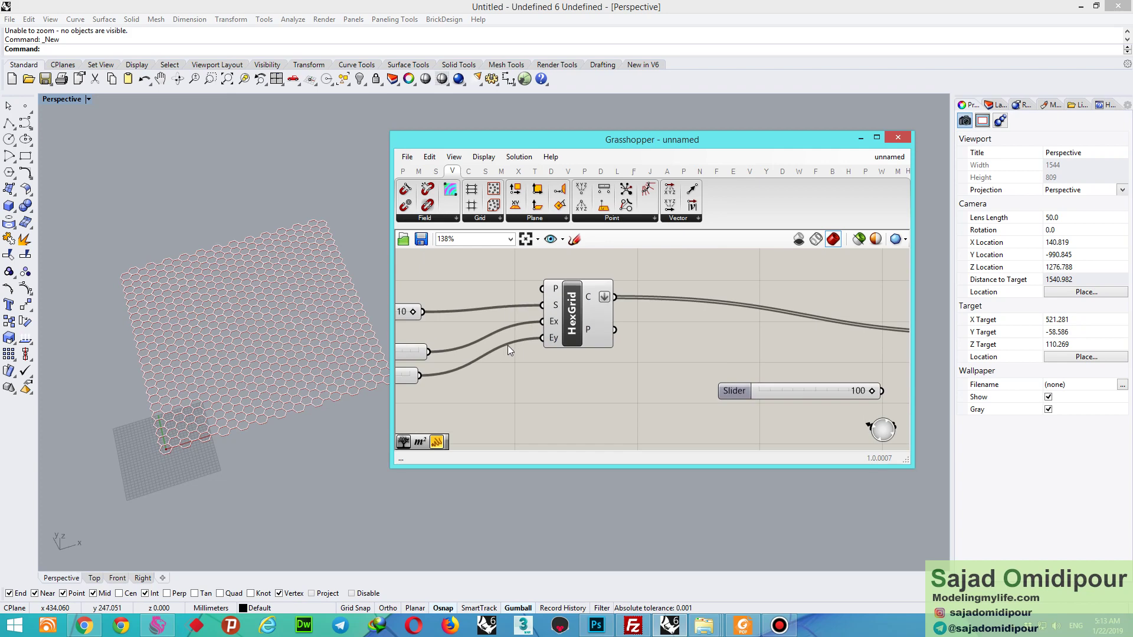
pyautogui.moveTo(610, 207); pyautogui.dragTo(658, 410)
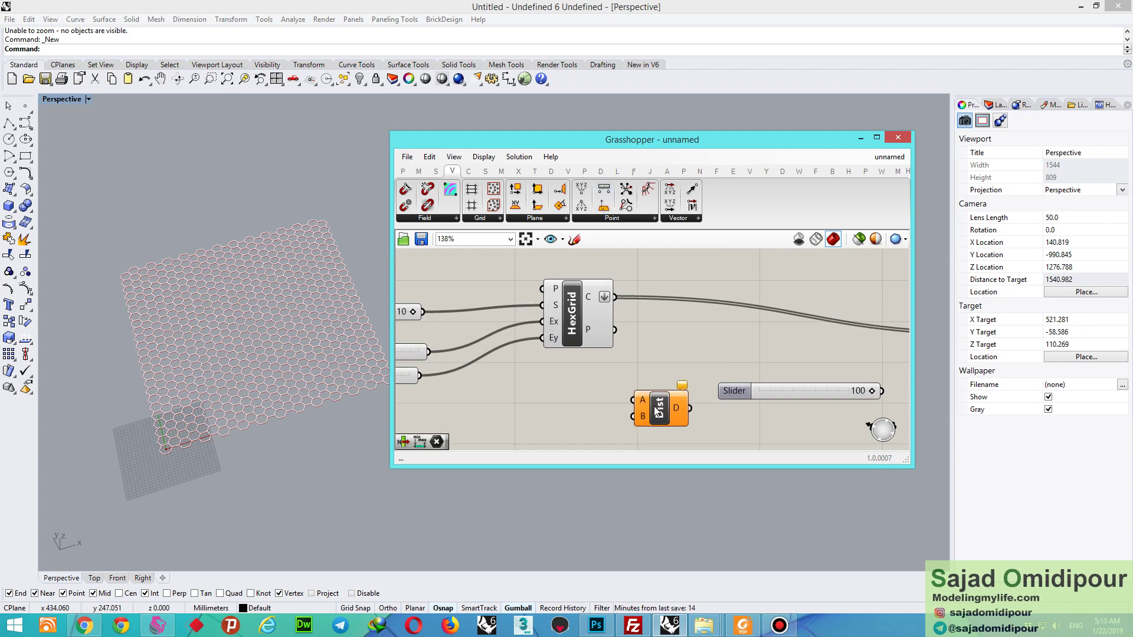
# - Shift the HexGrid slightly away from the Distance component and connect its point output P to Distance input A
pyautogui.click(570, 338)
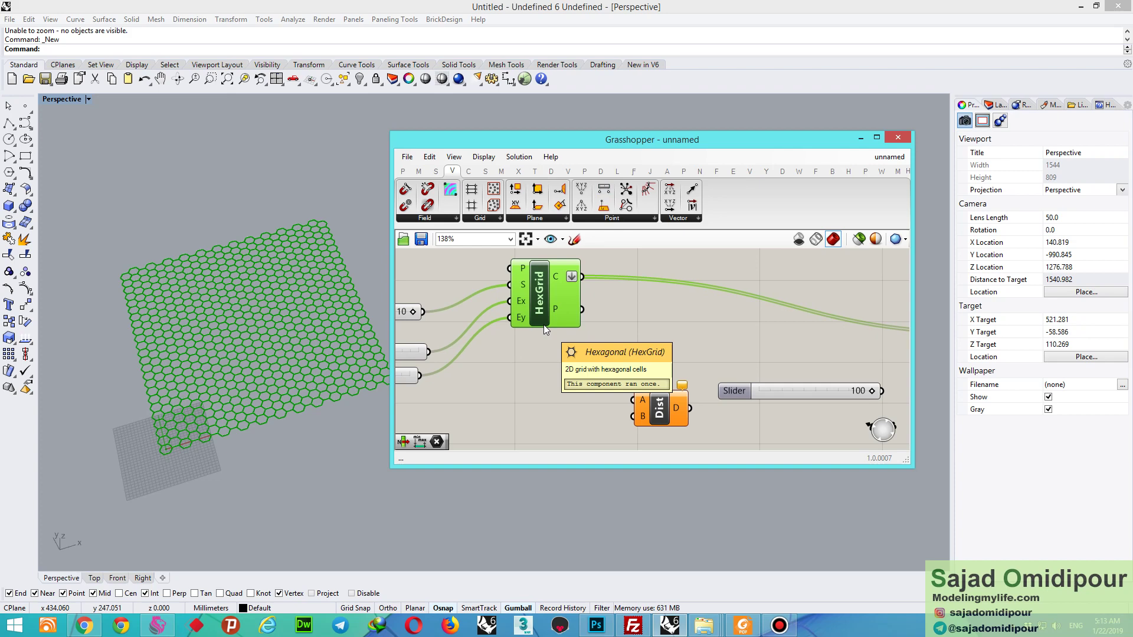
pyautogui.scroll(1, 655, 428)
pyautogui.scroll(2, 655, 429)
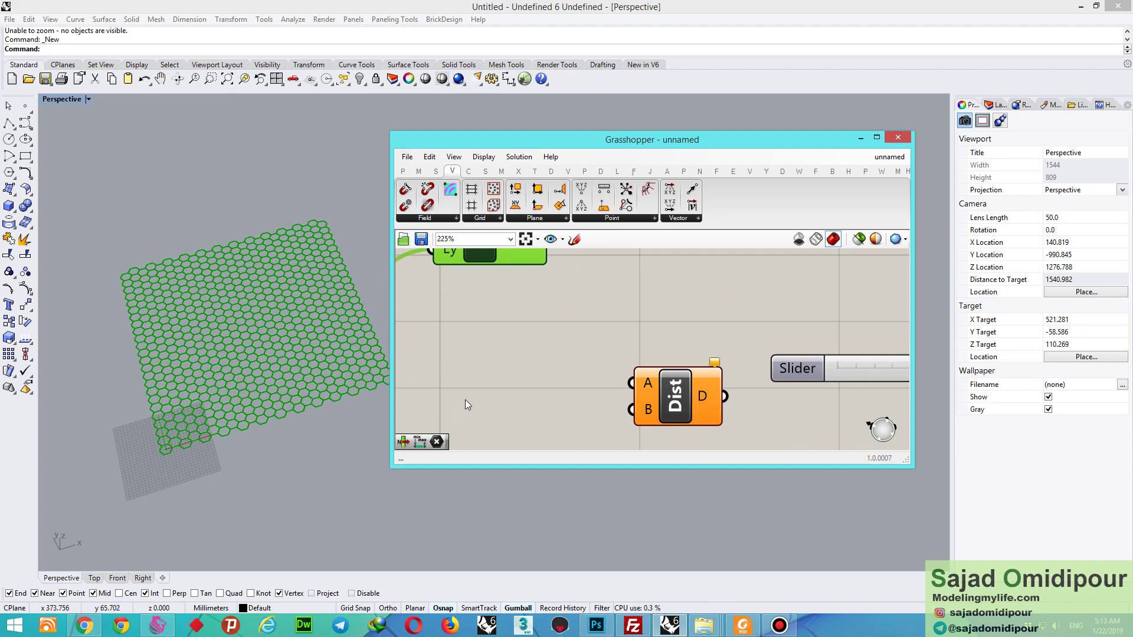
pyautogui.scroll(-3, 465, 399)
pyautogui.scroll(2, 487, 295)
pyautogui.moveTo(530, 312); pyautogui.dragTo(597, 425)
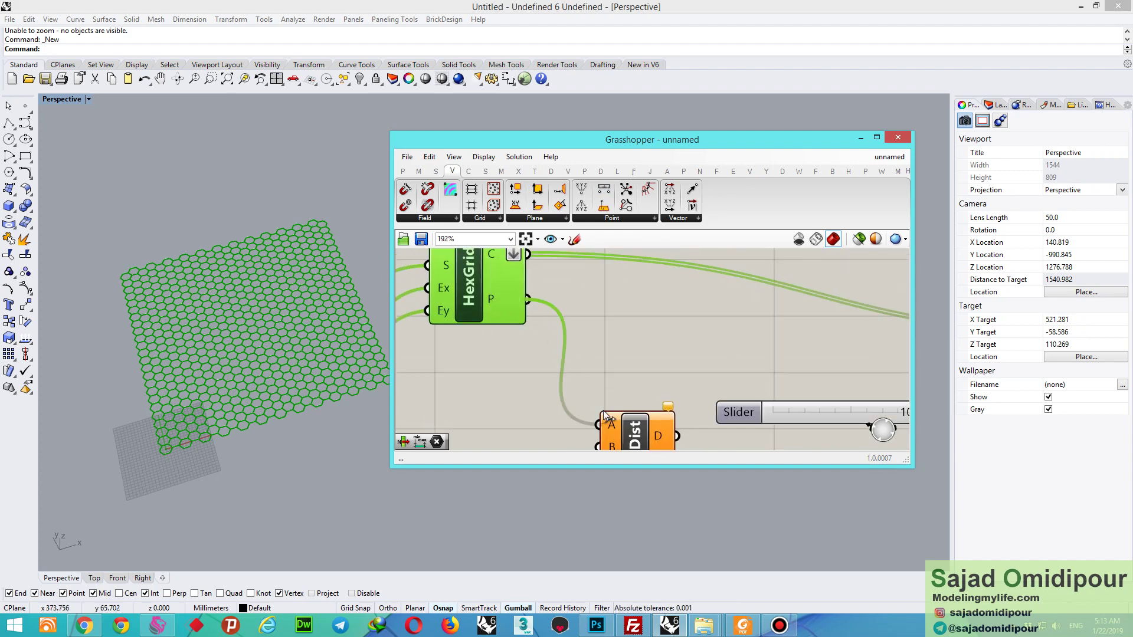
# - Flatten the HexGrid's point output P so the Distance component receives a single list of points
pyautogui.scroll(-1, 546, 320)
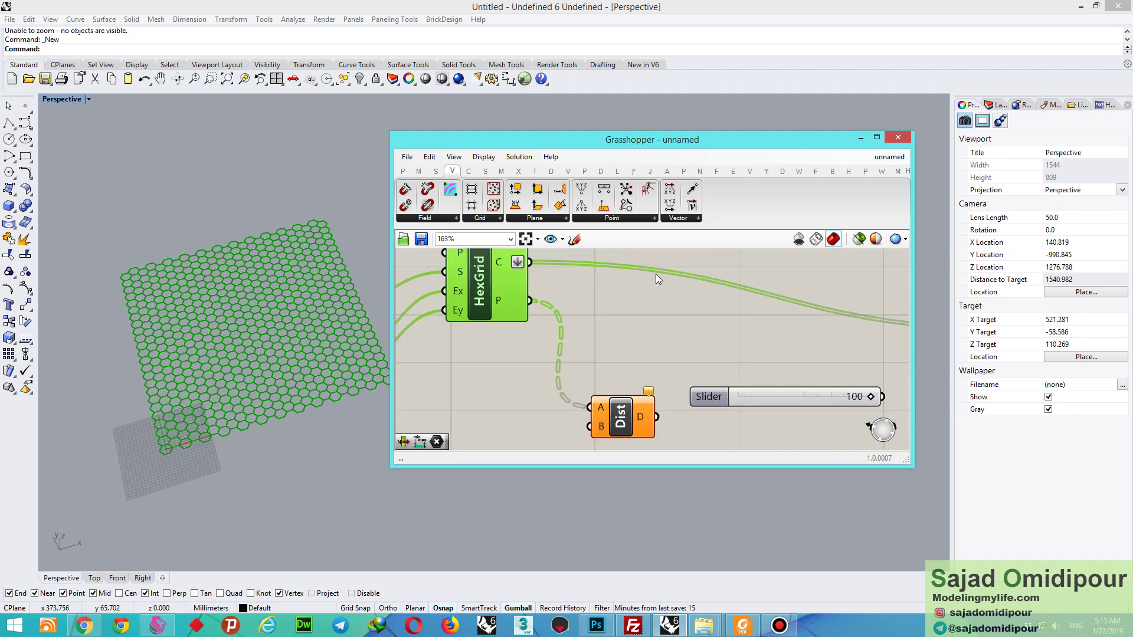
pyautogui.rightClick(511, 301)
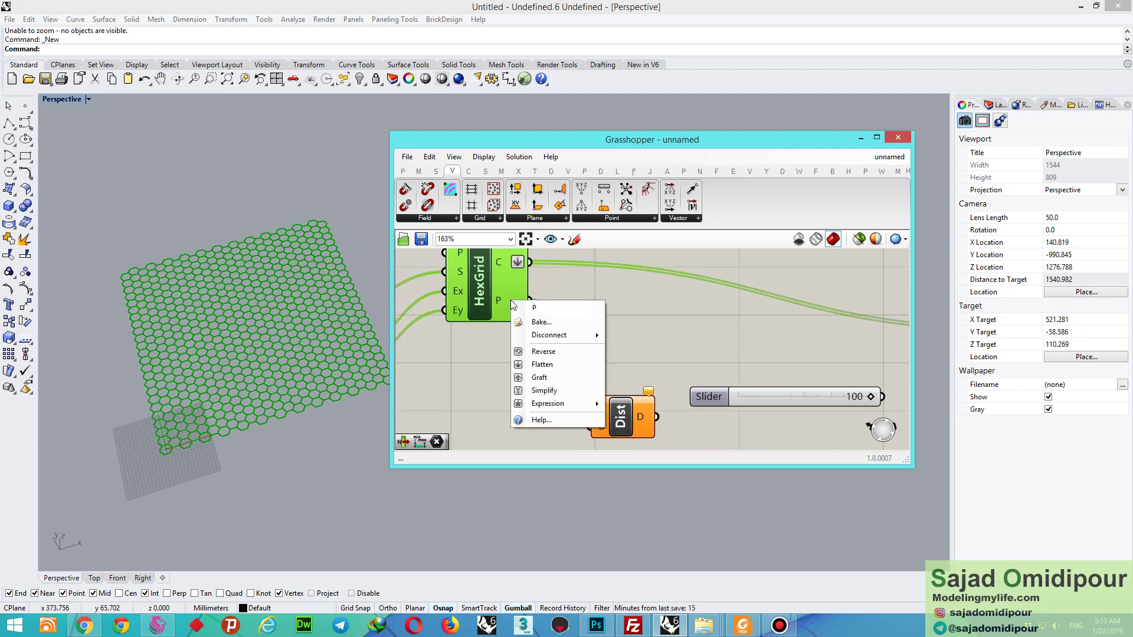
pyautogui.click(572, 366)
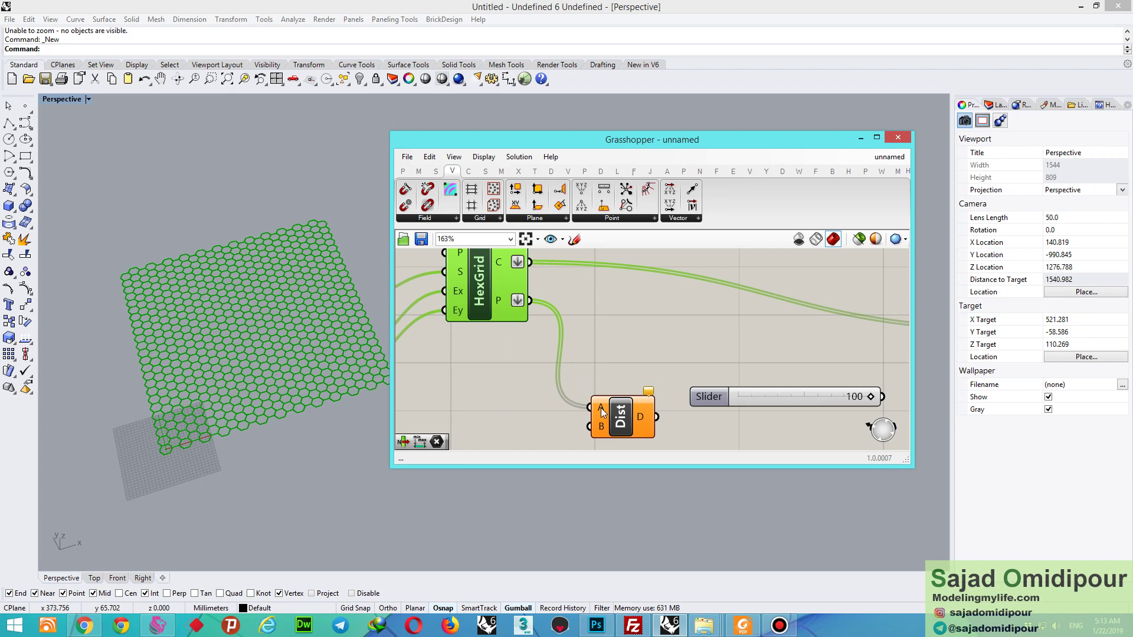
# - Examine the point coordinates arriving at Distance input A and compare them with the hexagon centers at the grid's corner
pyautogui.moveTo(602, 412)
pyautogui.moveTo(292, 389); pyautogui.dragTo(429, 349, button='right')
pyautogui.scroll(10, 140, 406)
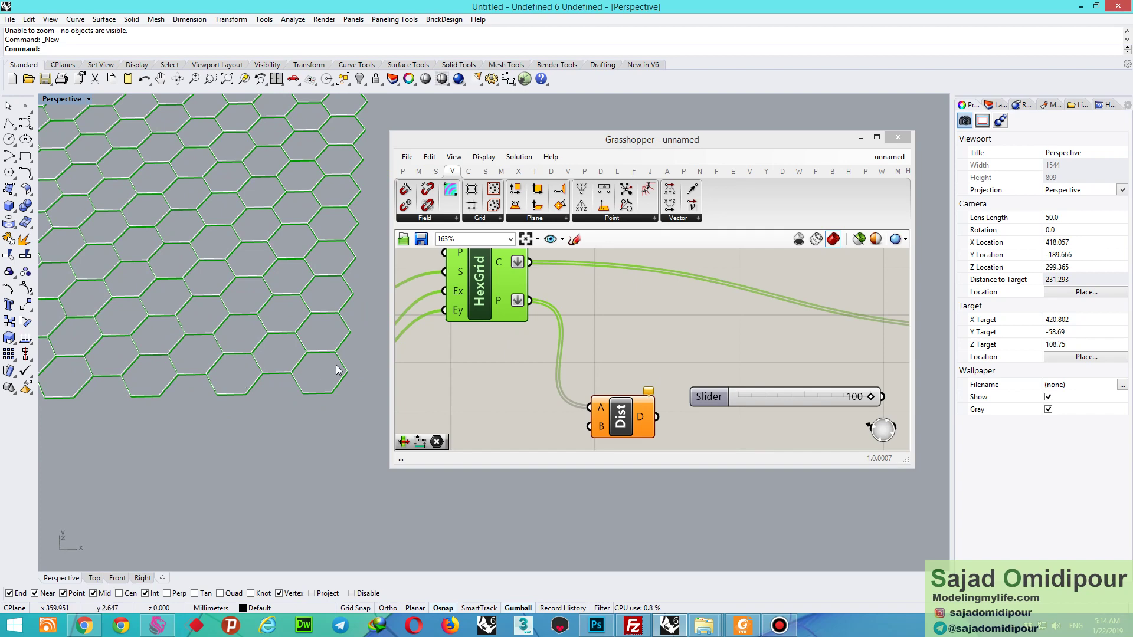
pyautogui.scroll(4, 360, 371)
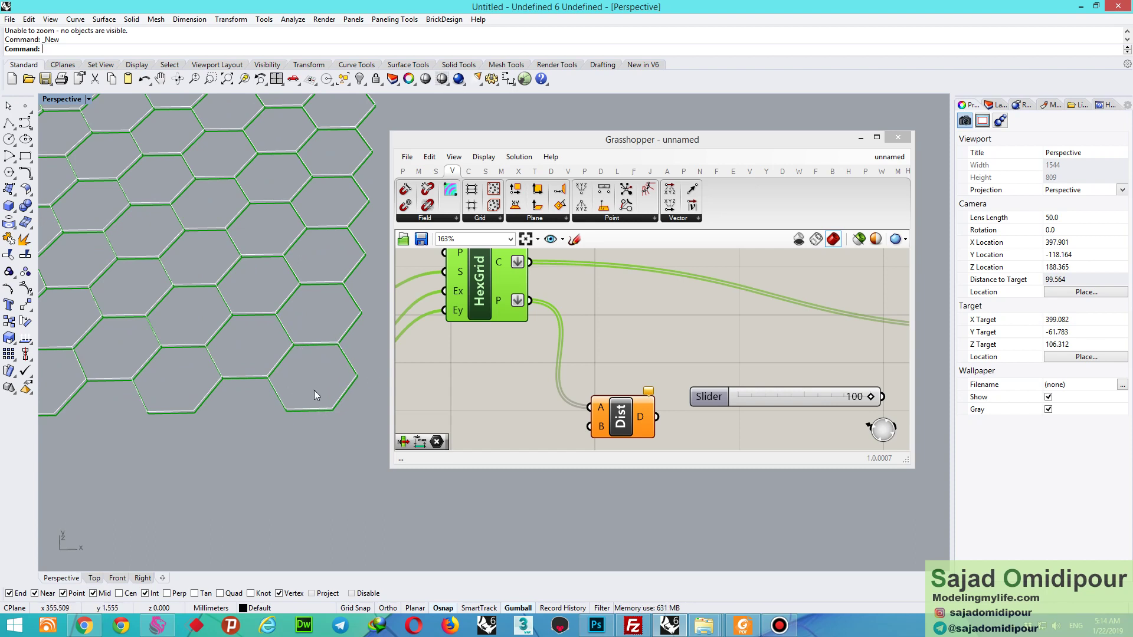
pyautogui.scroll(5, 320, 366)
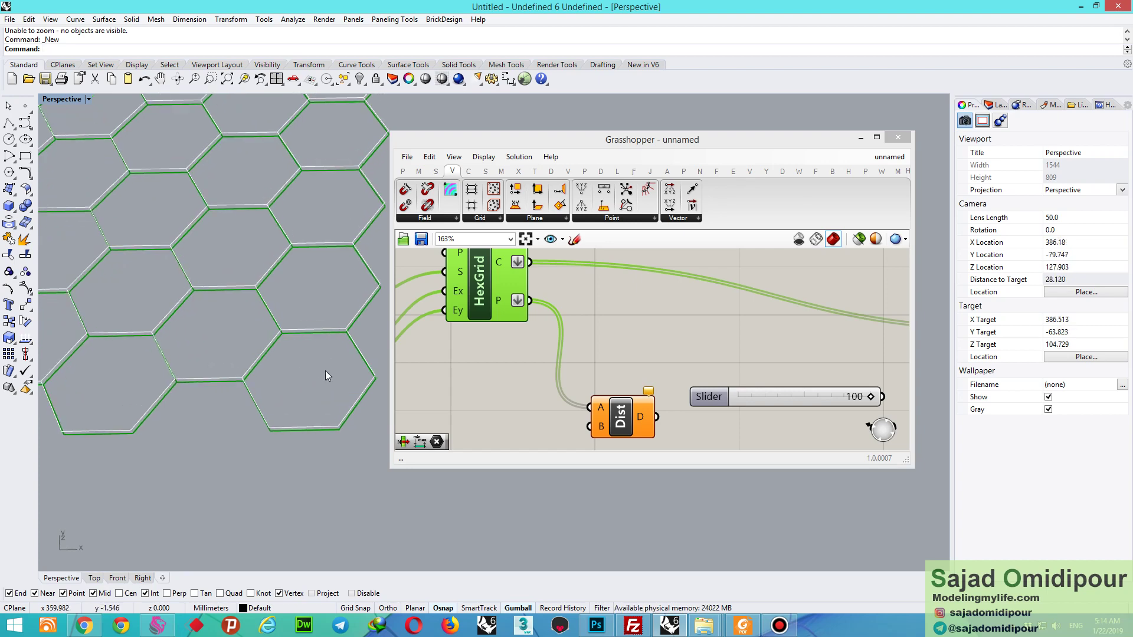
pyautogui.scroll(-12, 313, 381)
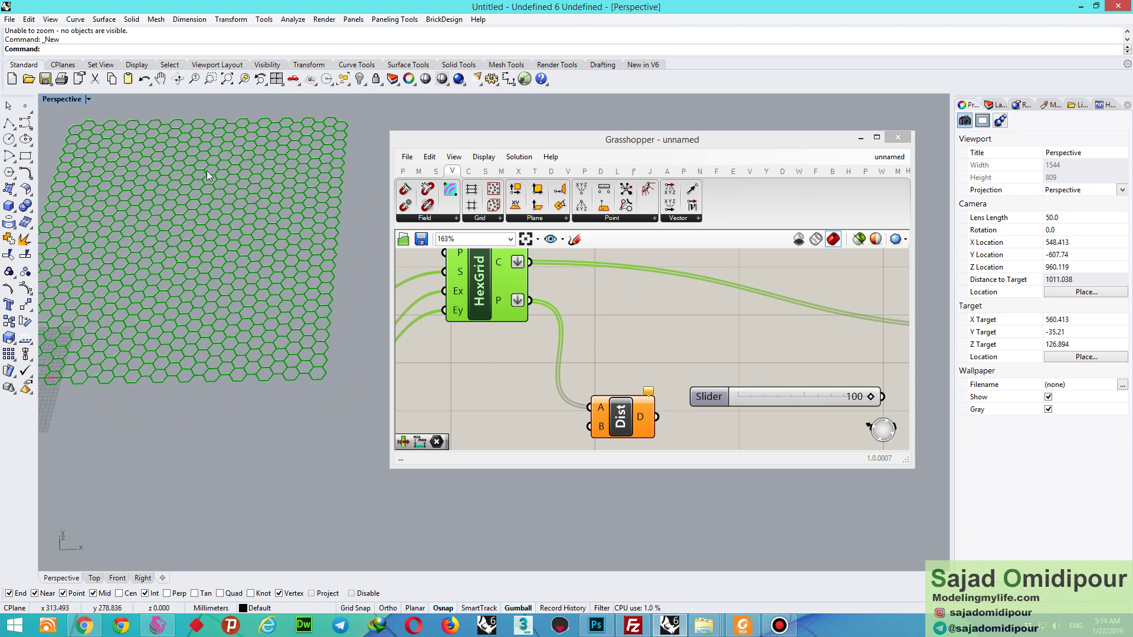
pyautogui.moveTo(600, 410)
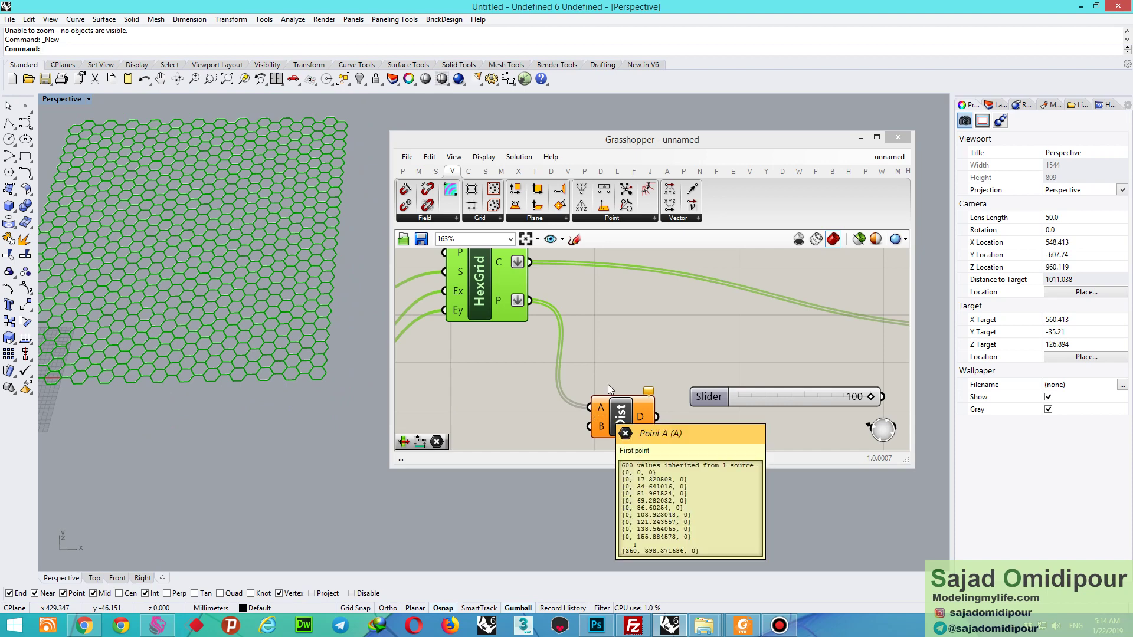
pyautogui.scroll(-5, 257, 378)
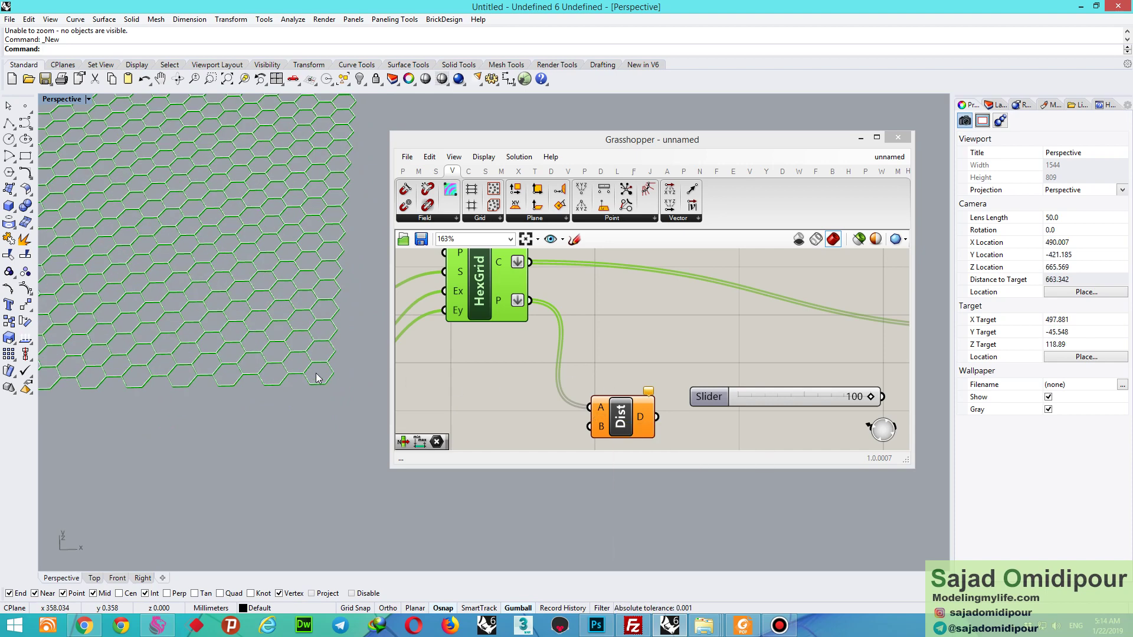
pyautogui.click(449, 393)
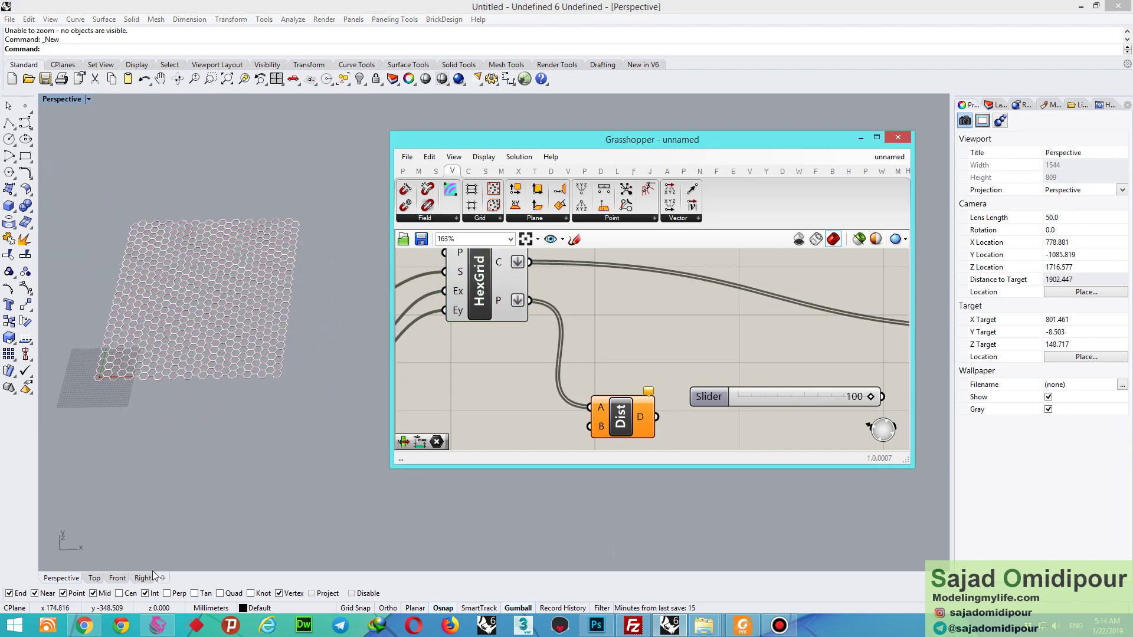
# - In the Top view, draw a two-point, degree 3 control point curve about 580 mm long diagonally across the hexagonal grid
pyautogui.click(94, 578)
pyautogui.scroll(4, 168, 369)
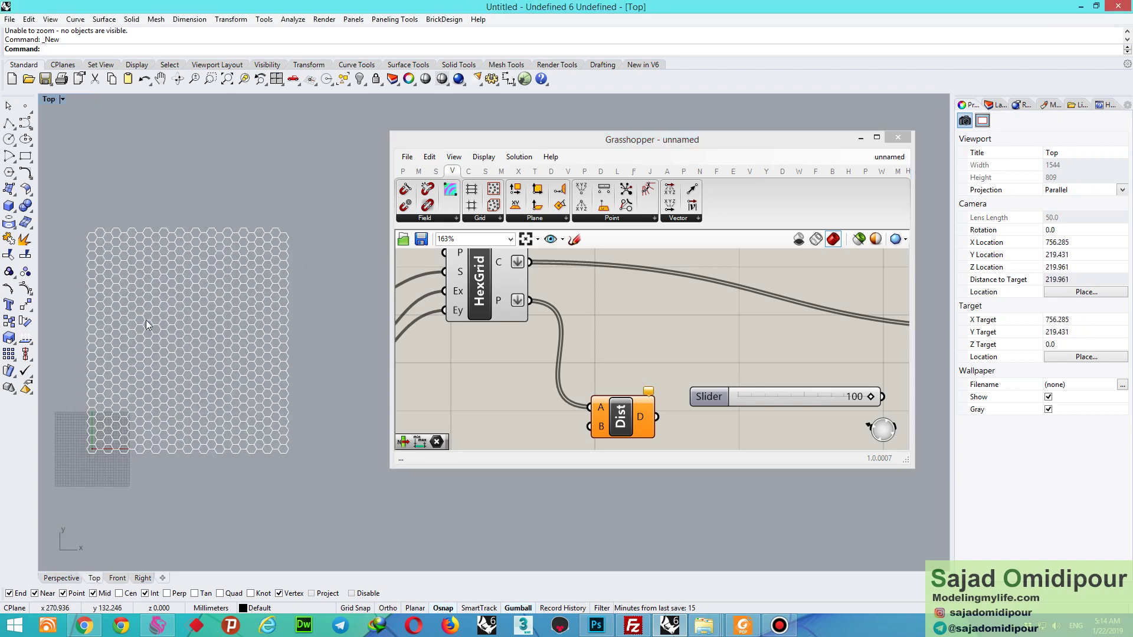
pyautogui.click(24, 123)
pyautogui.click(319, 435)
pyautogui.click(65, 260)
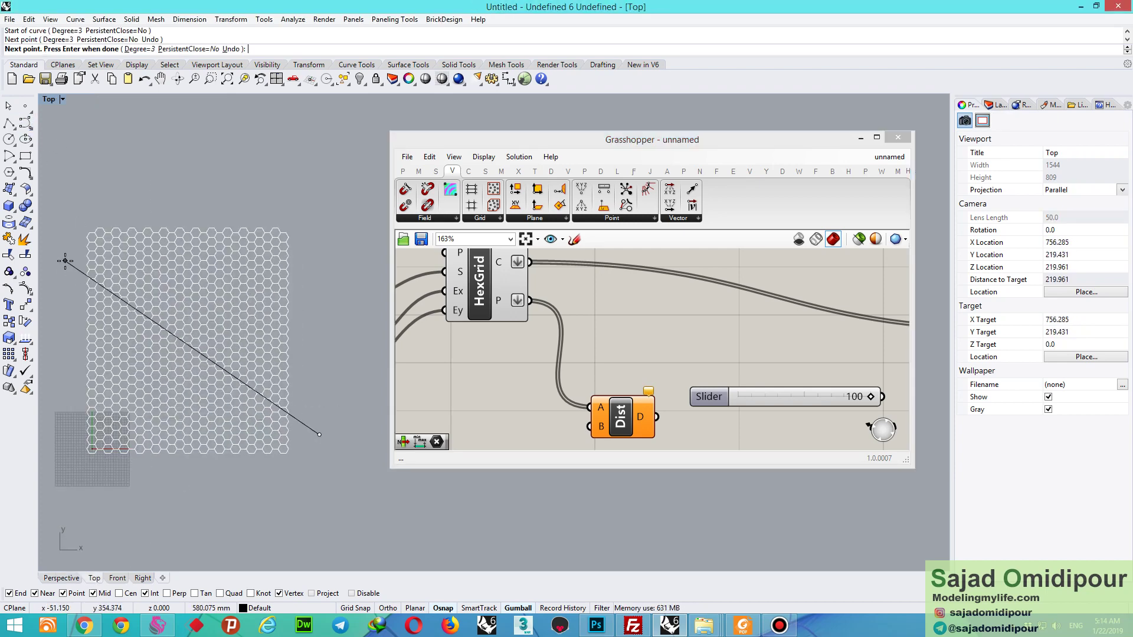
pyautogui.press('Return')
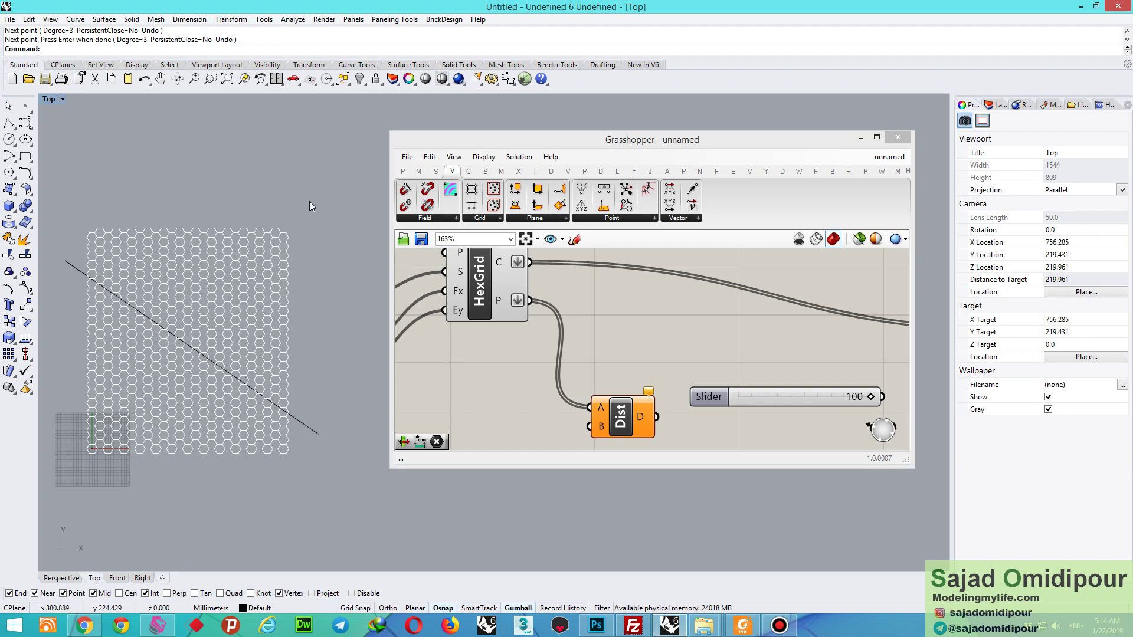
pyautogui.click(487, 349)
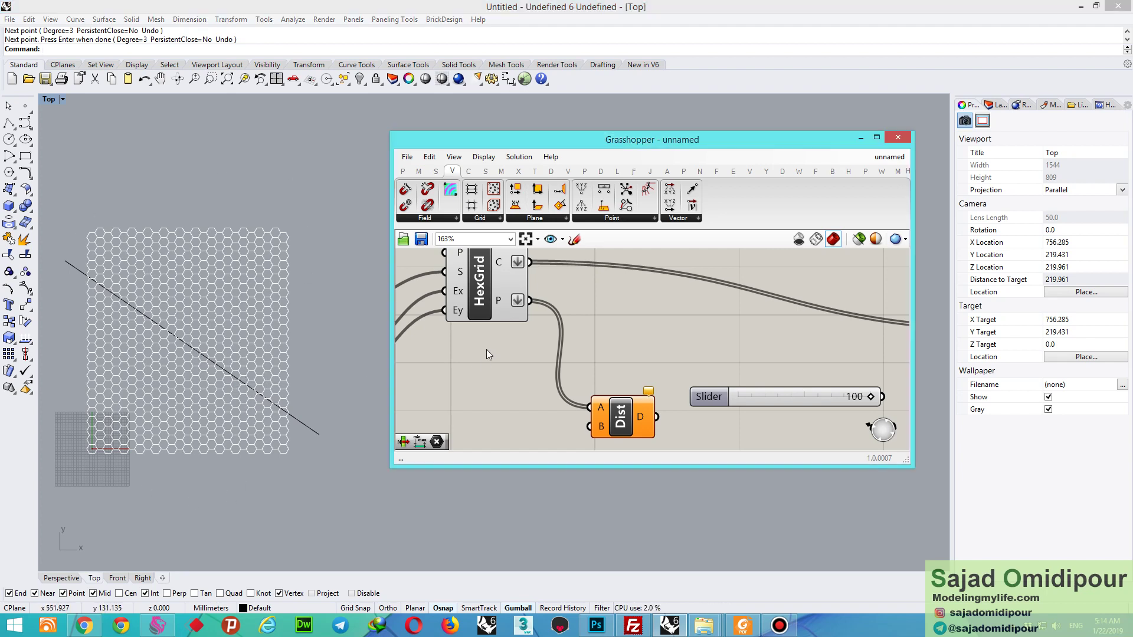
# - Place a Curve parameter below the Distance component and reference the diagonal curve drawn across the grid
pyautogui.click(404, 173)
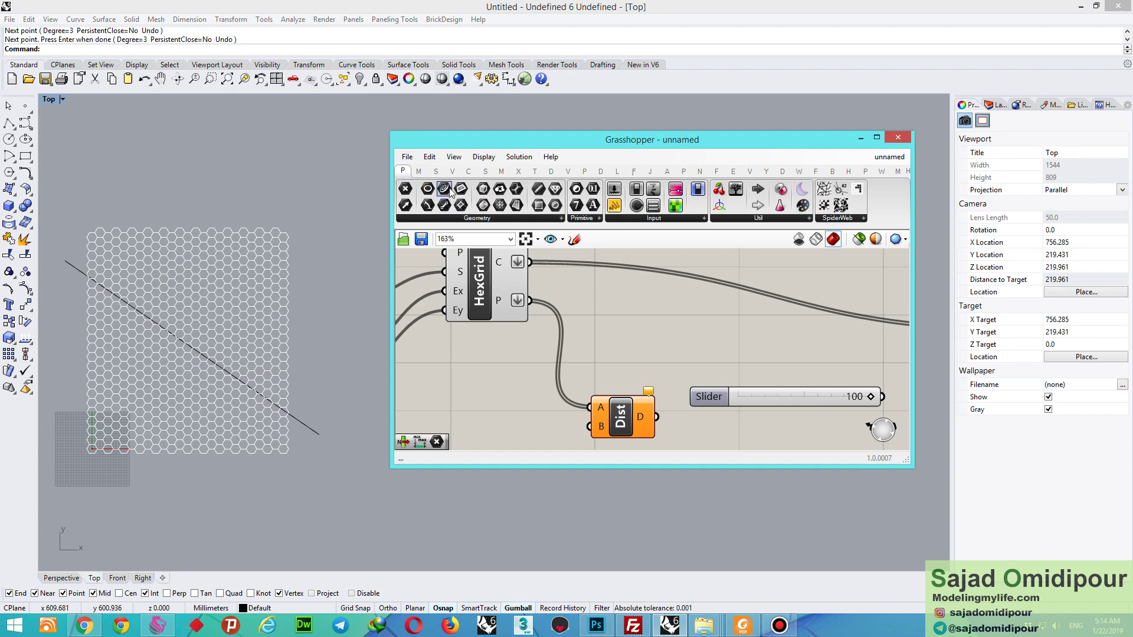
pyautogui.scroll(-3, 567, 267)
pyautogui.moveTo(483, 391); pyautogui.dragTo(476, 367)
pyautogui.rightClick(476, 365)
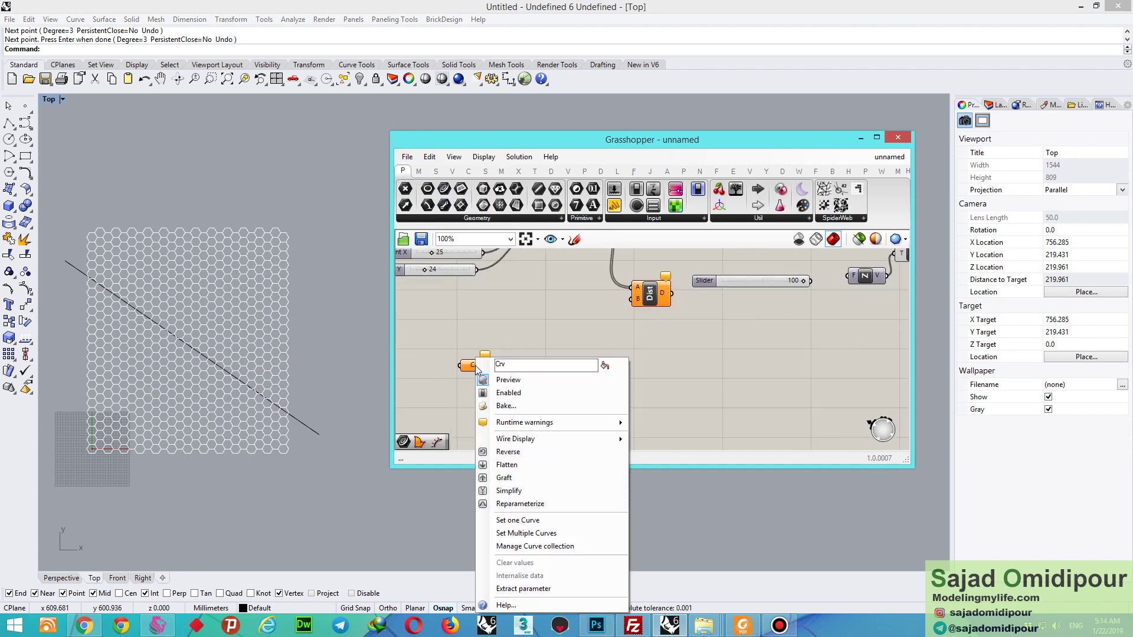
pyautogui.click(519, 521)
pyautogui.click(297, 421)
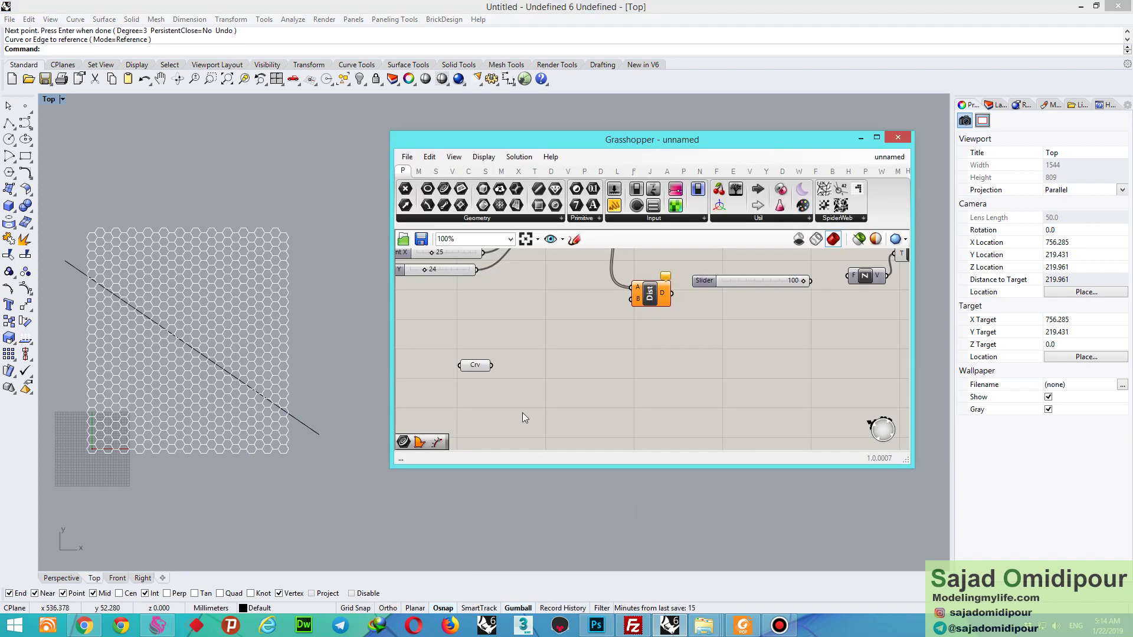
# - Add an Evaluate Curve component beside the Curve parameter and connect the curve to its input C
pyautogui.click(469, 174)
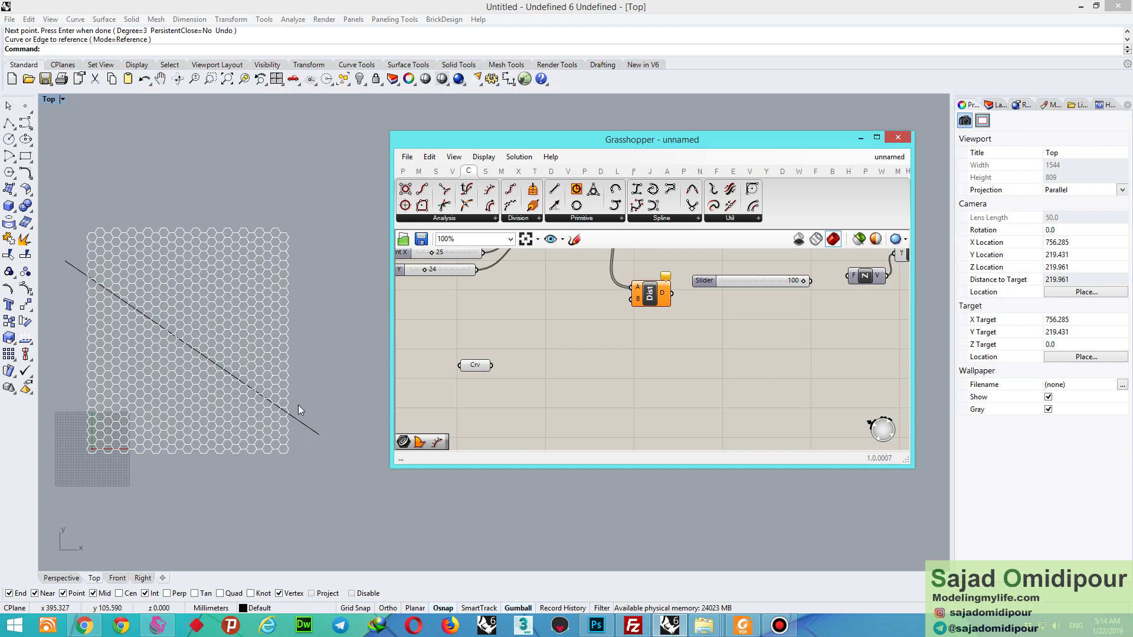
pyautogui.moveTo(467, 190); pyautogui.dragTo(556, 319)
pyautogui.scroll(5, 492, 359)
pyautogui.scroll(-2, 553, 311)
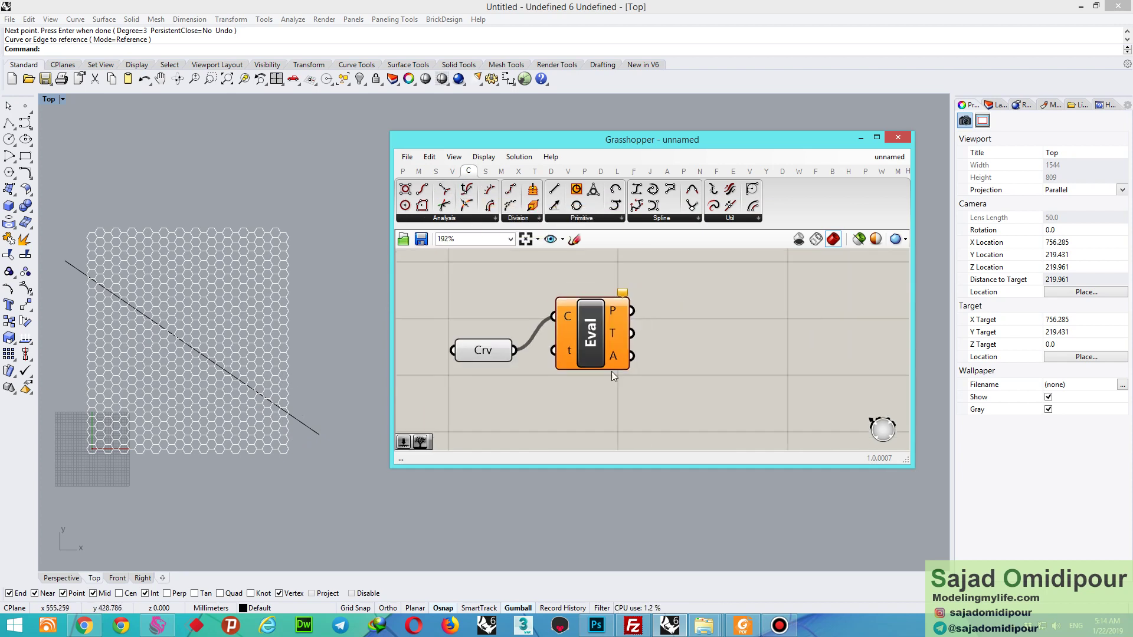
pyautogui.moveTo(612, 370); pyautogui.dragTo(648, 414)
# - Create a number slider with the value 0.2 and connect it to the Evaluate Curve input t
pyautogui.doubleClick(486, 413)
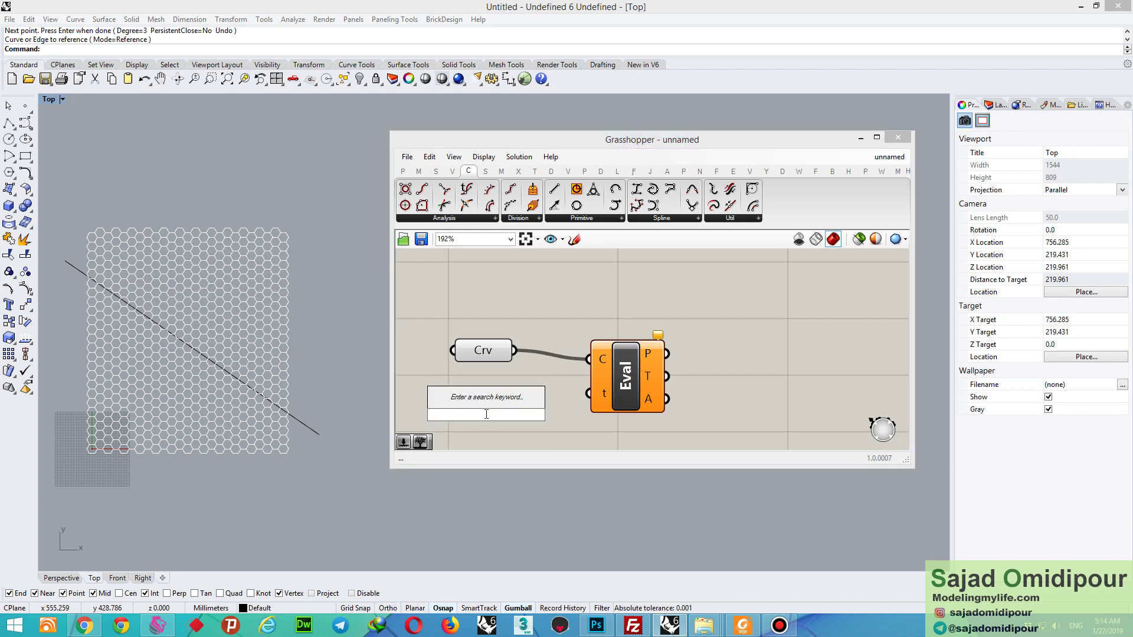
pyautogui.write('0.2')
pyautogui.press('Return')
pyautogui.scroll(1, 509, 424)
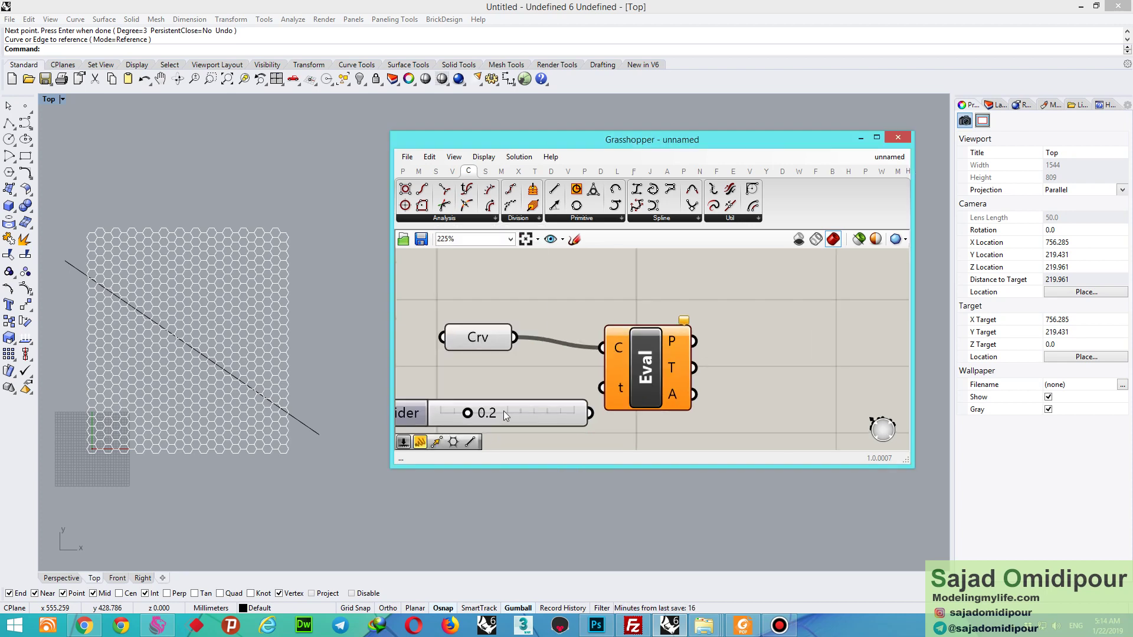
pyautogui.moveTo(504, 411); pyautogui.dragTo(458, 411)
pyautogui.moveTo(586, 384); pyautogui.dragTo(590, 386)
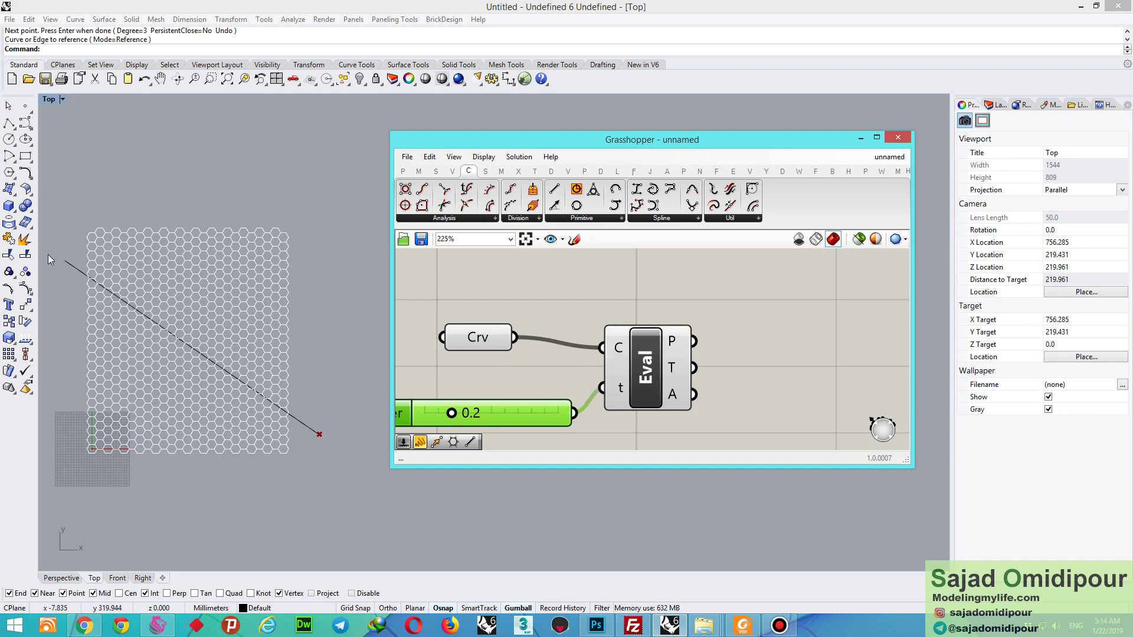
# - Examine where the evaluated point sits on the curve relative to both of its ends in the Top view
pyautogui.click(348, 470)
pyautogui.scroll(20, 317, 438)
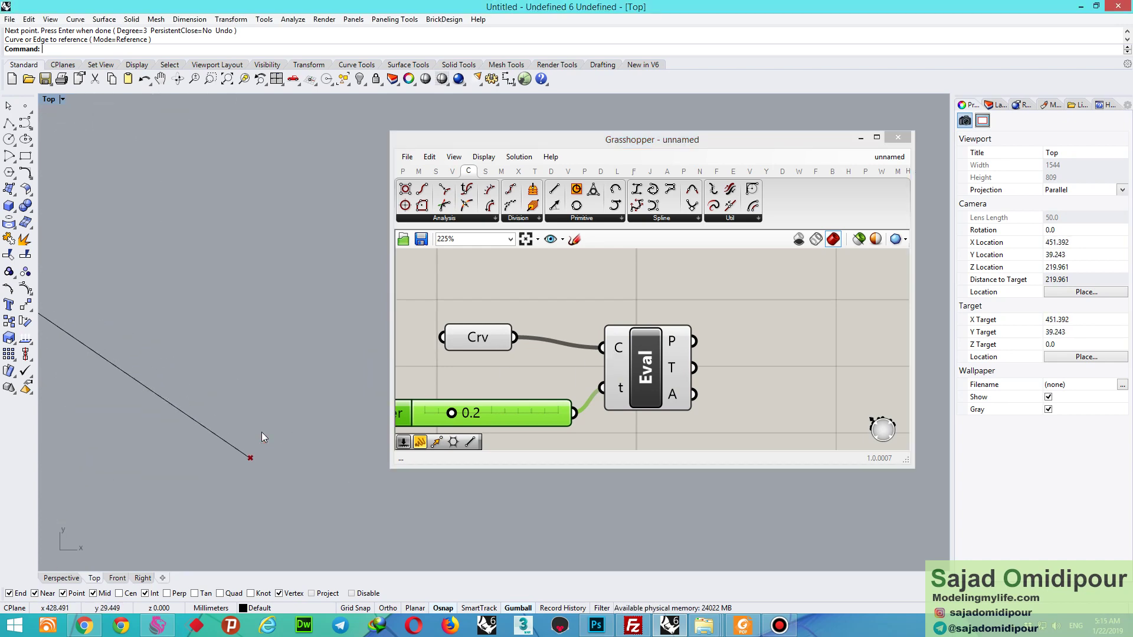
pyautogui.scroll(9, 257, 472)
pyautogui.scroll(-15, 364, 496)
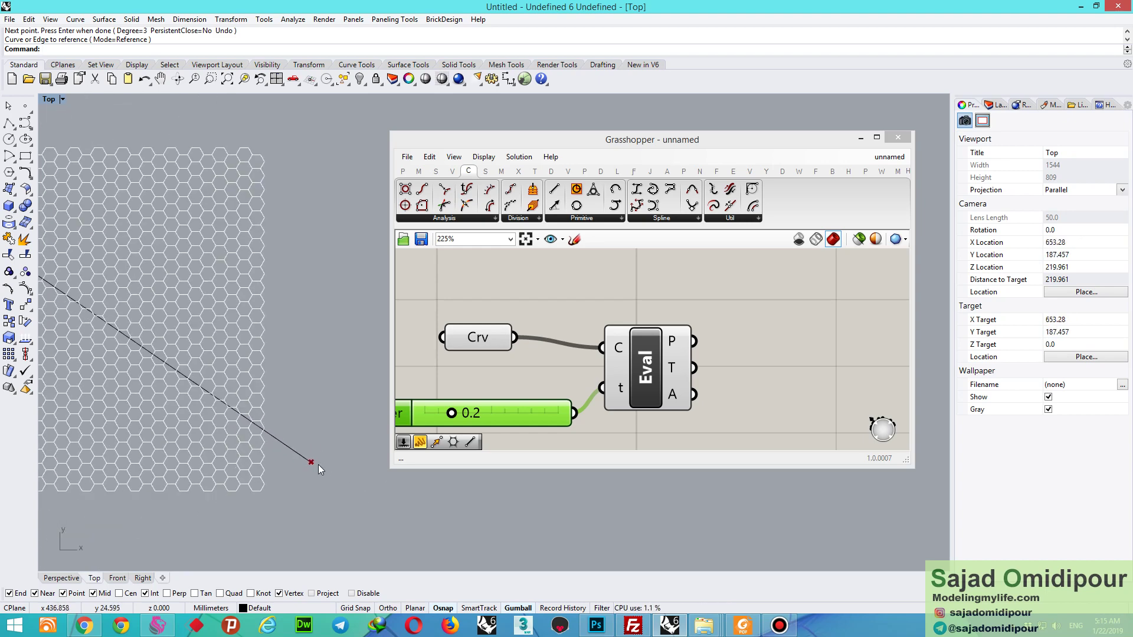
pyautogui.scroll(-3, 318, 465)
pyautogui.scroll(3, 230, 414)
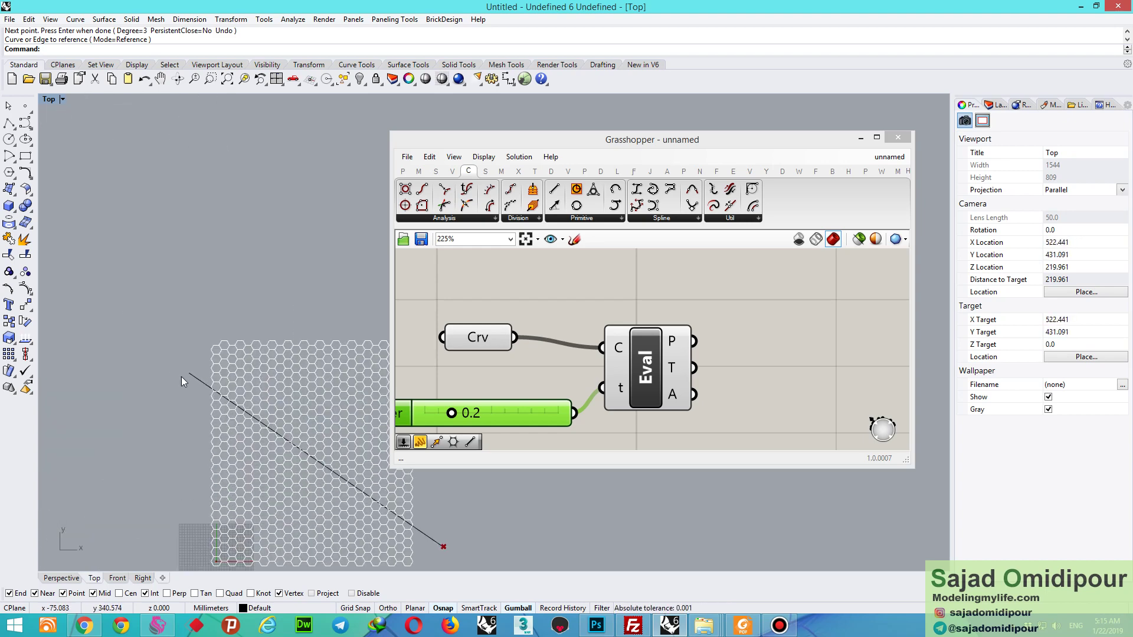
pyautogui.scroll(-3, 172, 366)
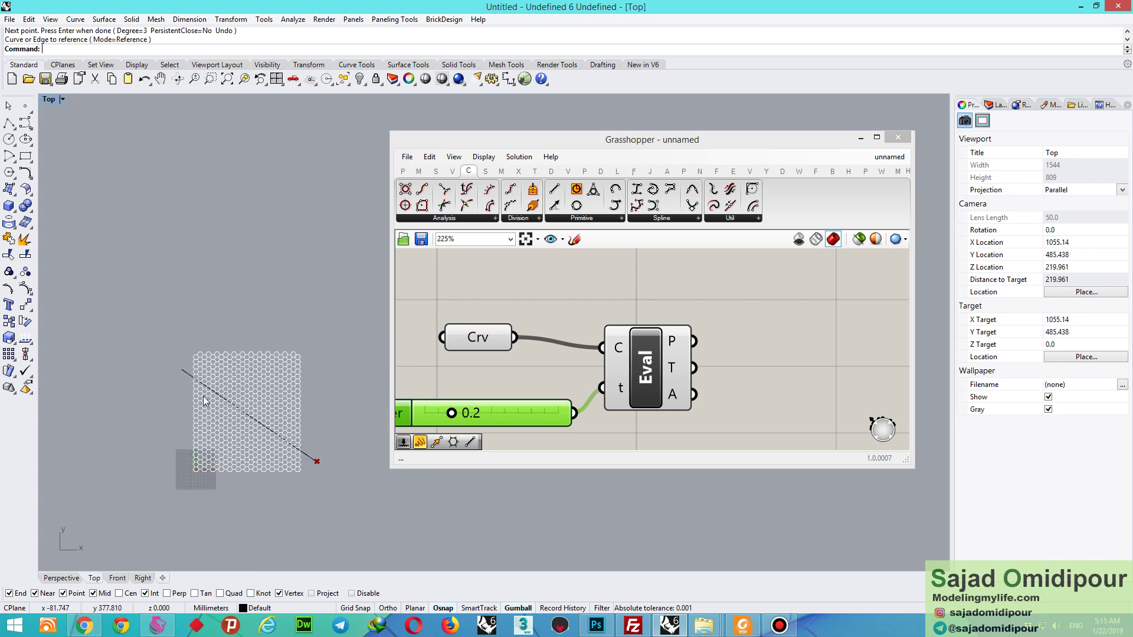
# - Reparameterize the Curve parameter and set the slider feeding Evaluate Curve input t to 0.6
pyautogui.rightClick(474, 341)
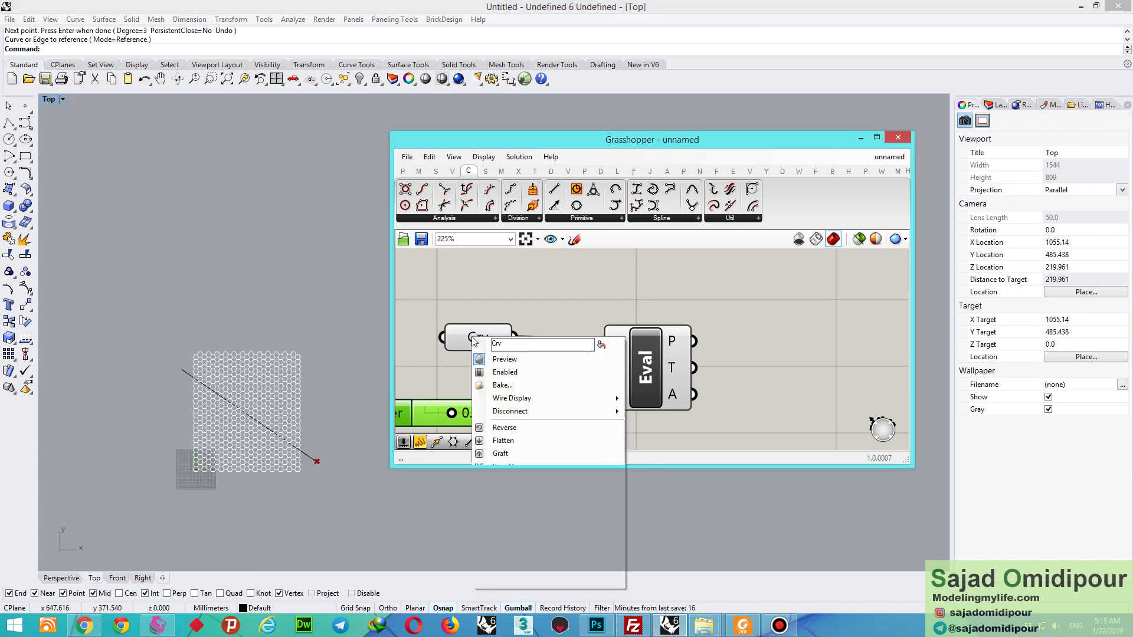
pyautogui.click(507, 479)
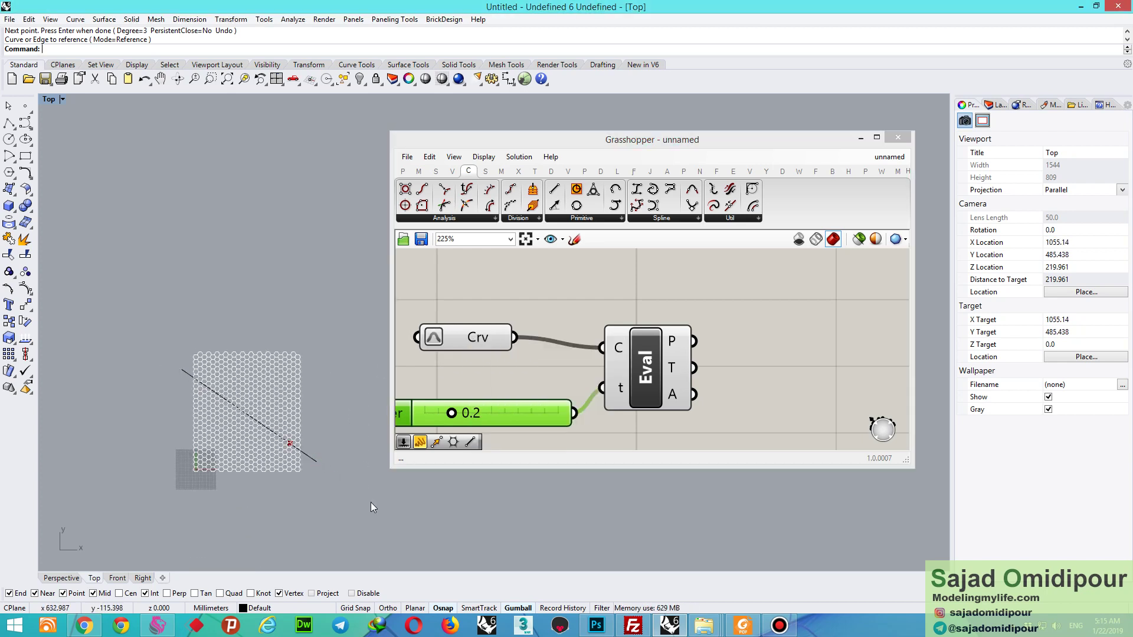
pyautogui.scroll(3, 337, 446)
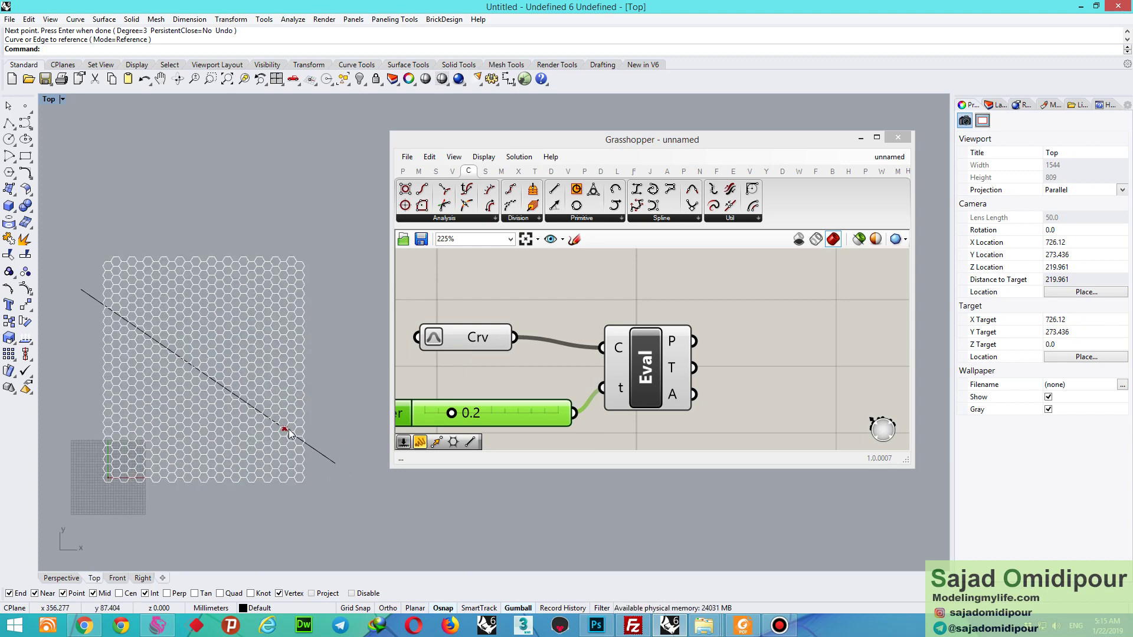
pyautogui.moveTo(463, 413); pyautogui.dragTo(513, 430)
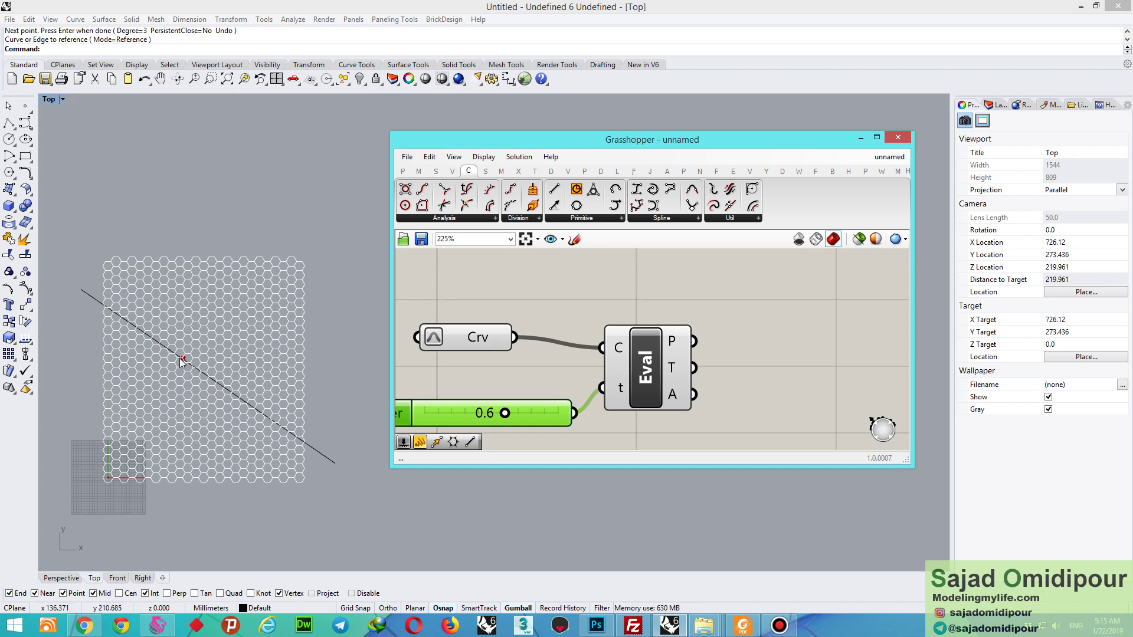
pyautogui.click(431, 382)
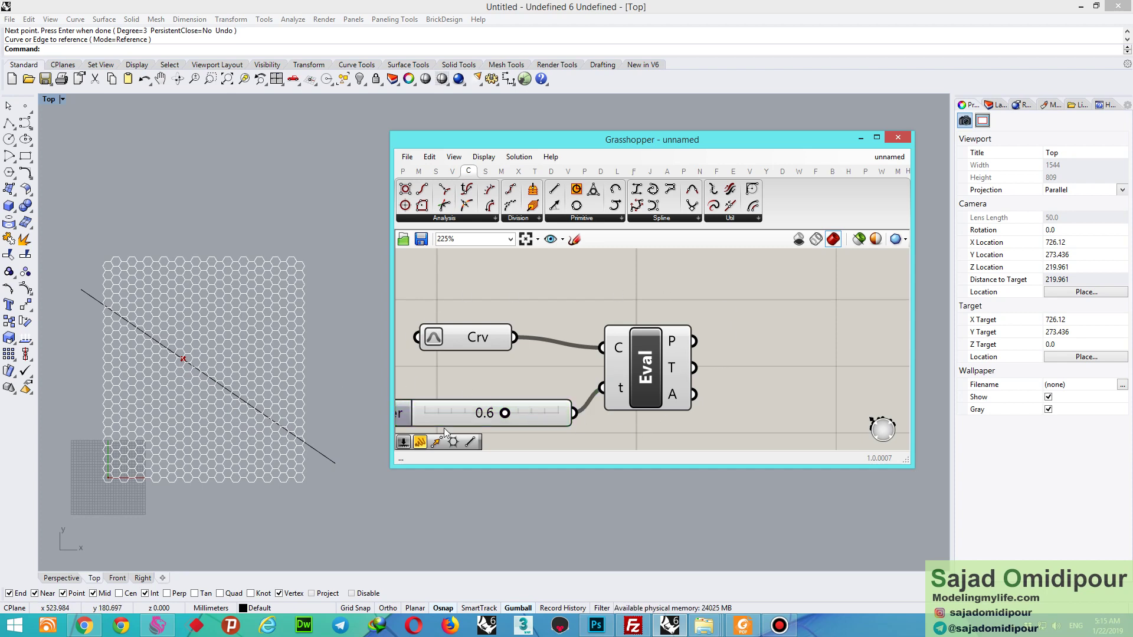
# - Connect the Evaluate Curve point output P to input B of the Distance component
pyautogui.scroll(-6, 448, 397)
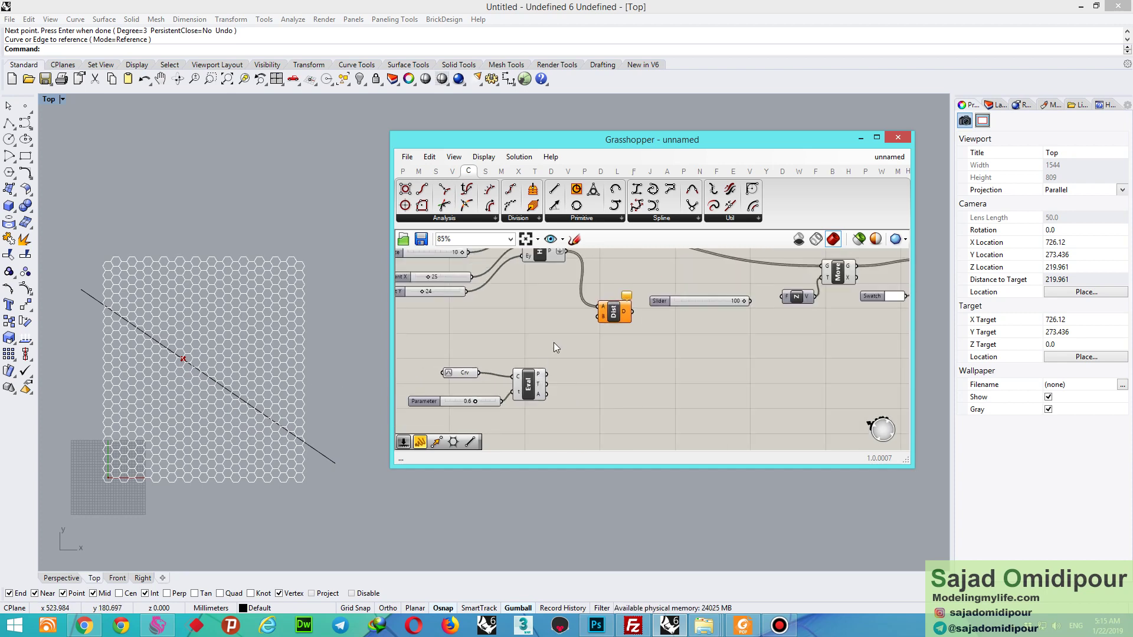
pyautogui.scroll(5, 554, 343)
pyautogui.scroll(-2, 545, 395)
pyautogui.moveTo(540, 393); pyautogui.dragTo(599, 340)
pyautogui.click(615, 318)
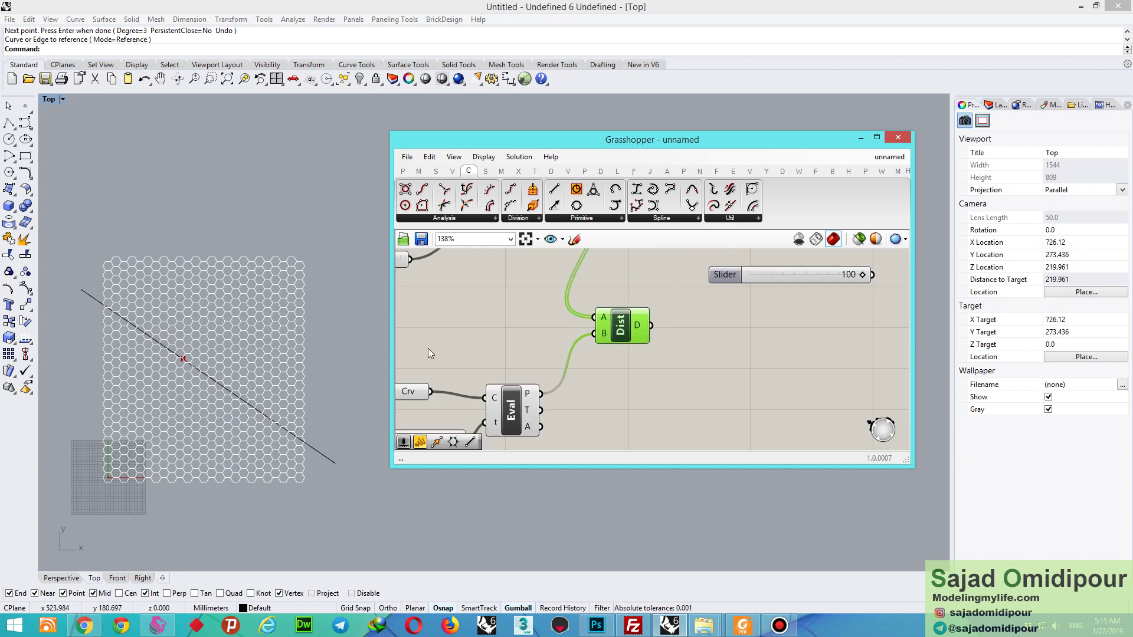
pyautogui.click(448, 329)
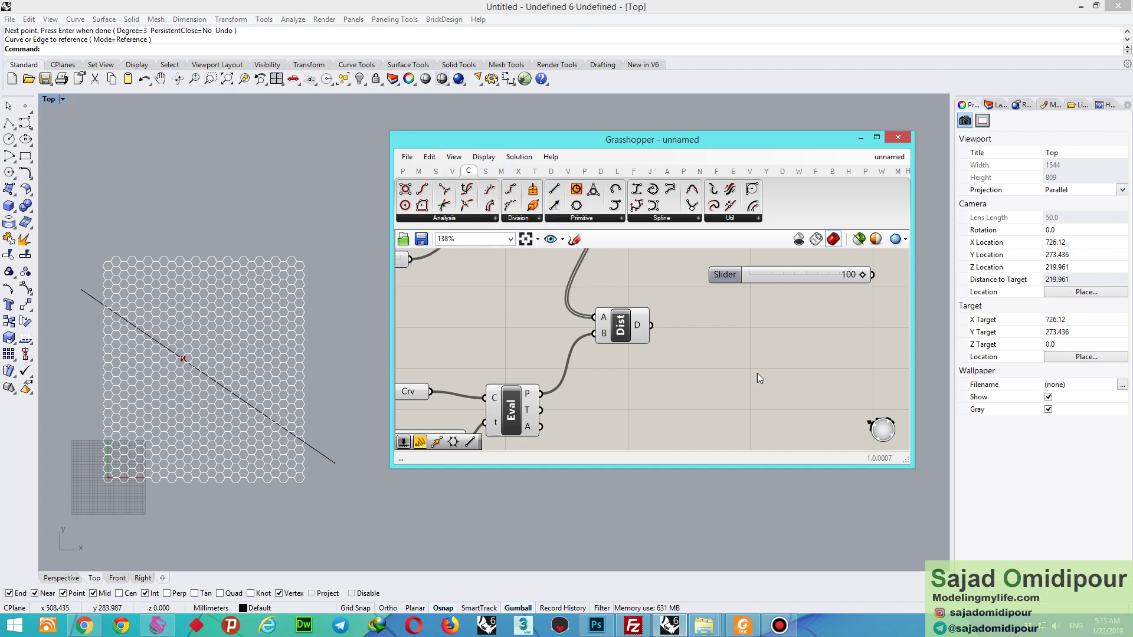
# - Add a Line component and connect the HexGrid point output P to A and the Evaluate Curve point output P to B
pyautogui.moveTo(555, 189); pyautogui.dragTo(663, 400)
pyautogui.scroll(-3, 631, 395)
pyautogui.moveTo(596, 288); pyautogui.dragTo(666, 413)
pyautogui.scroll(3, 589, 428)
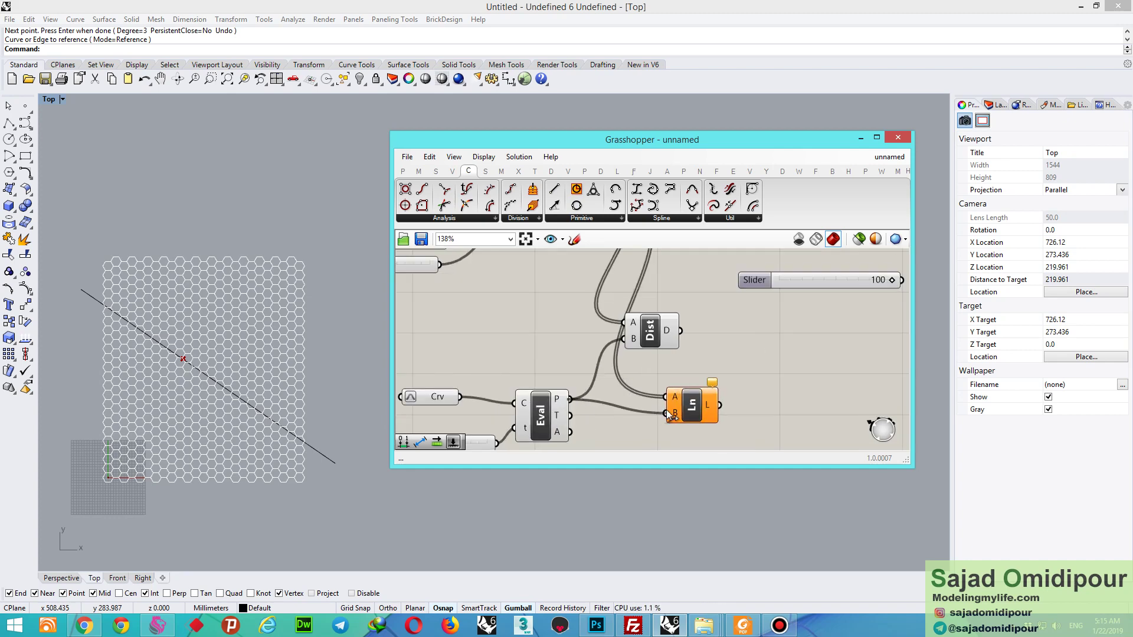
# - Inspect up close how the lines from the hexagon centers meet at the evaluated curve point
pyautogui.scroll(3, 183, 365)
pyautogui.click(181, 366)
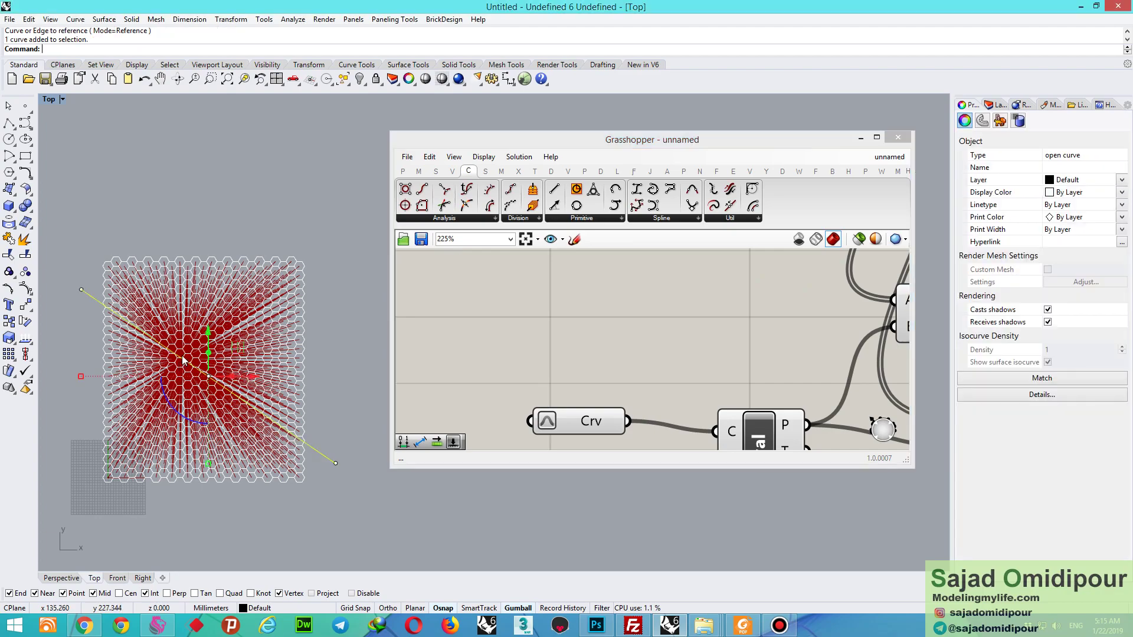
pyautogui.scroll(5, 177, 370)
pyautogui.press('Escape')
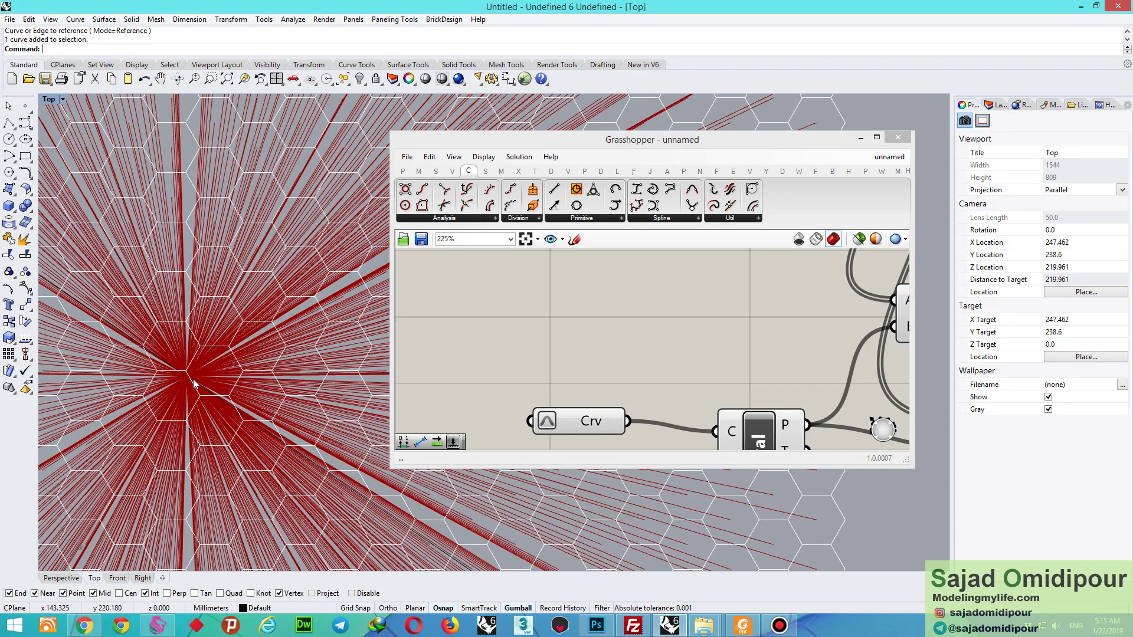
pyautogui.scroll(-5, 193, 372)
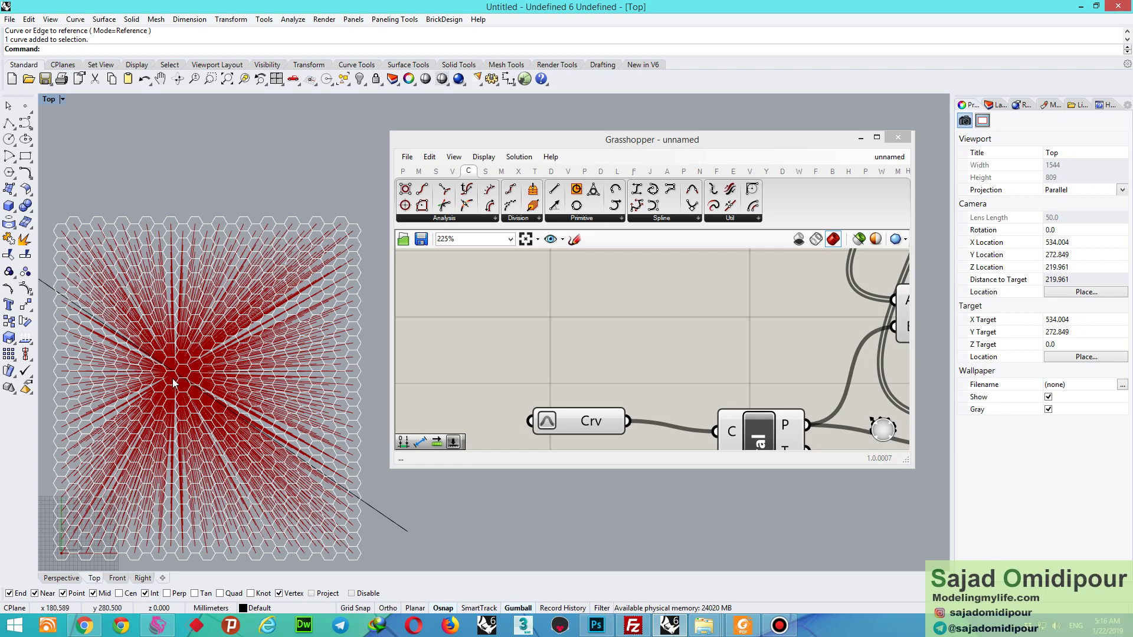
# - Move the Distance and Line components farther away from the Evaluate Curve component, keeping the Line below Distance
pyautogui.click(476, 309)
pyautogui.scroll(-4, 466, 314)
pyautogui.moveTo(739, 391); pyautogui.dragTo(635, 374, button='right')
pyautogui.scroll(3, 635, 375)
pyautogui.scroll(-2, 556, 361)
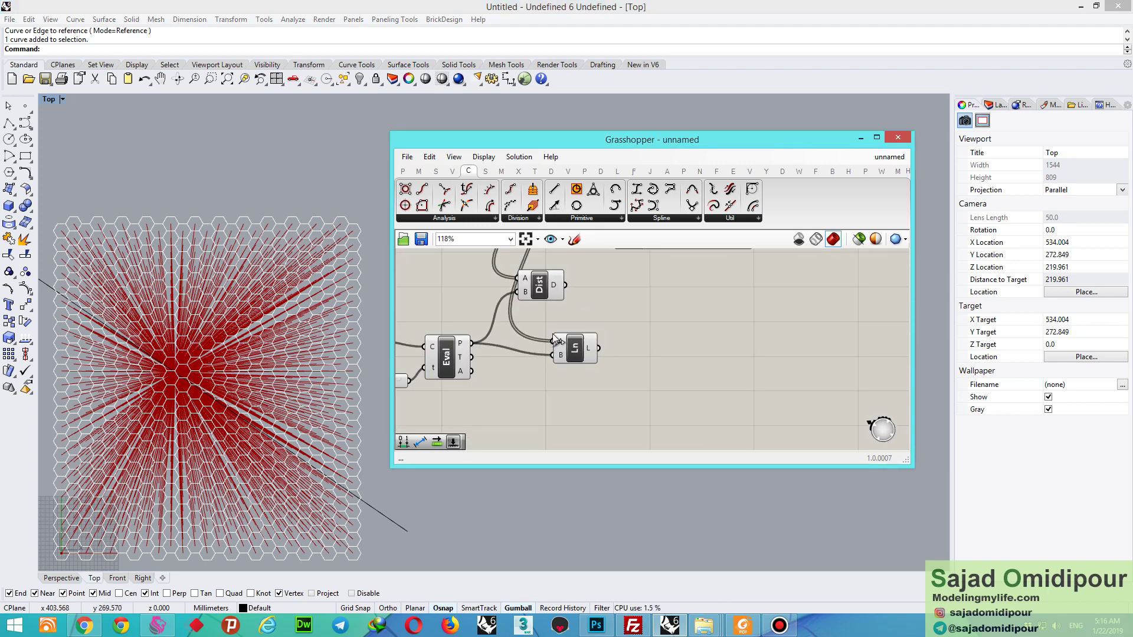
pyautogui.scroll(5, 519, 283)
pyautogui.click(622, 305)
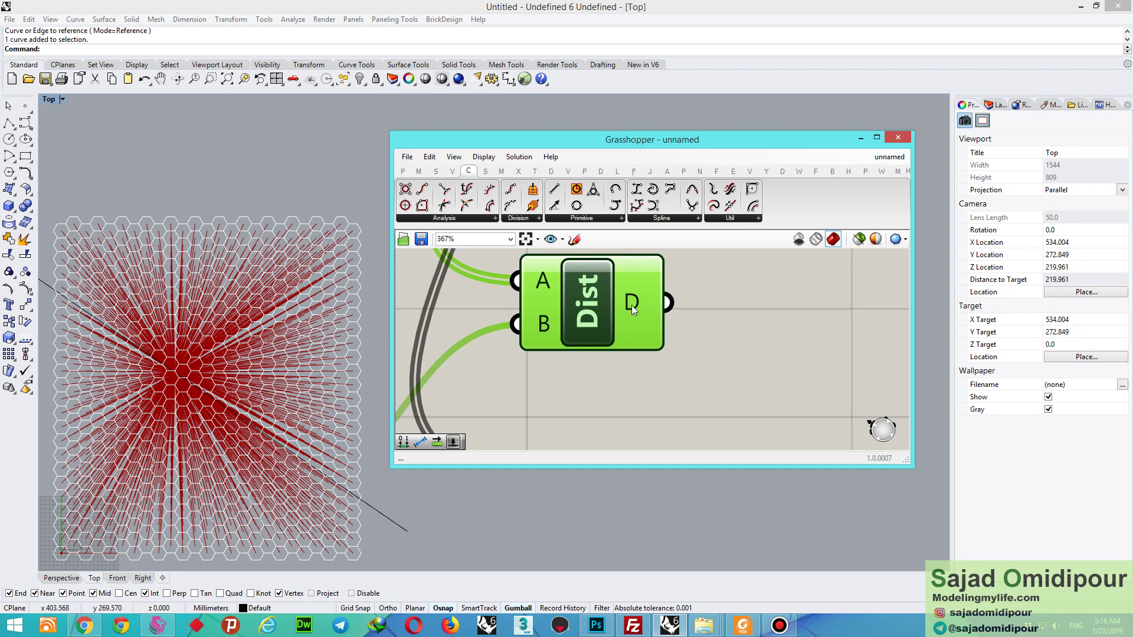
pyautogui.scroll(-4, 631, 306)
pyautogui.click(632, 396)
pyautogui.moveTo(626, 319); pyautogui.dragTo(696, 292)
pyautogui.moveTo(636, 400); pyautogui.dragTo(692, 363)
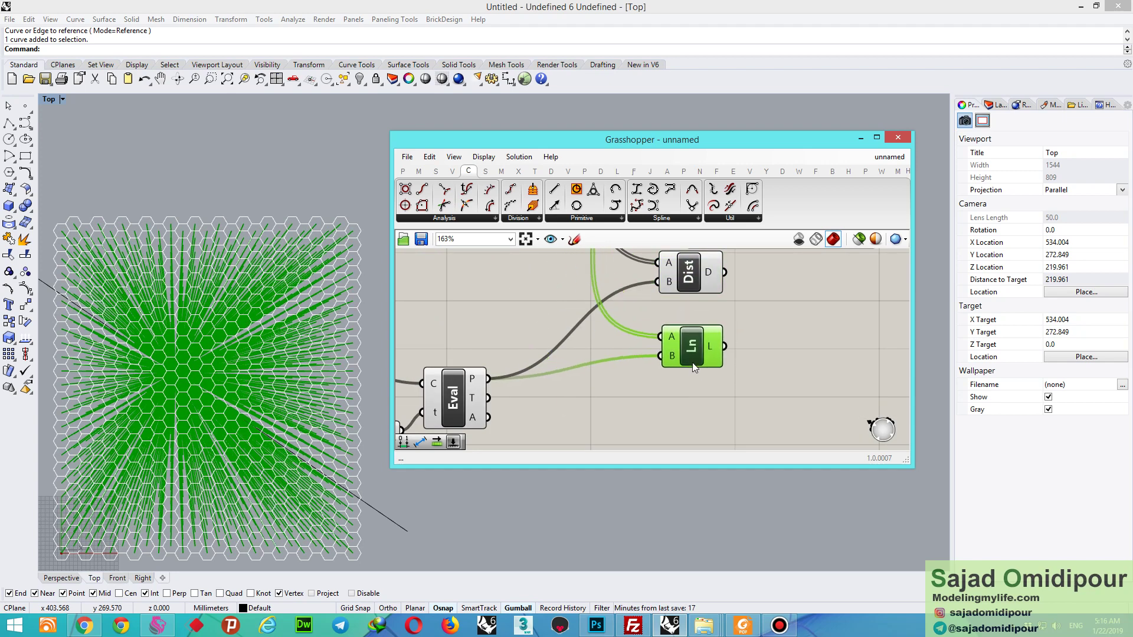
# - Read the distance values at output D of the Distance component
pyautogui.scroll(-2, 691, 373)
pyautogui.scroll(5, 750, 293)
pyautogui.moveTo(659, 320)
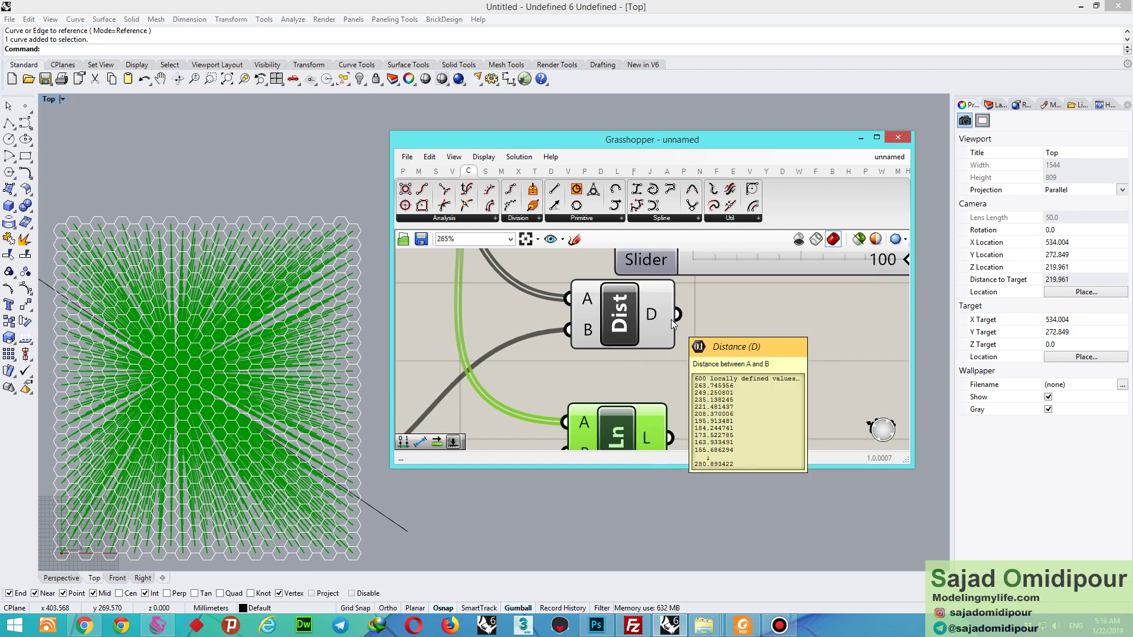
# - Delete the Line component and move the Distance component below and away from the loose slider set to 100
pyautogui.scroll(-2, 609, 345)
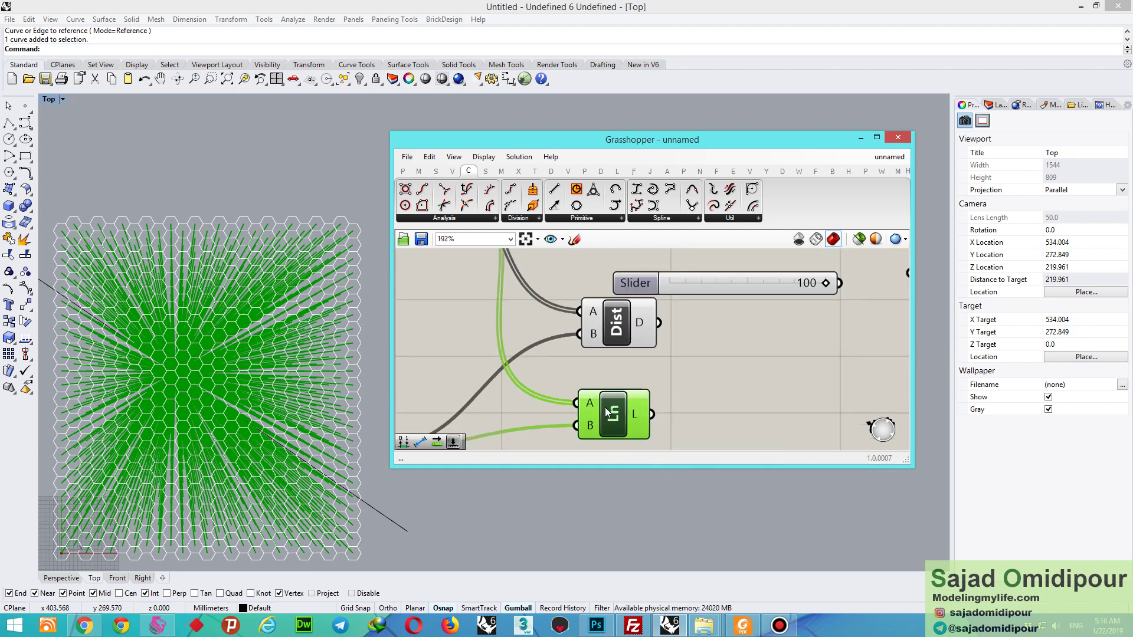
pyautogui.press('Delete')
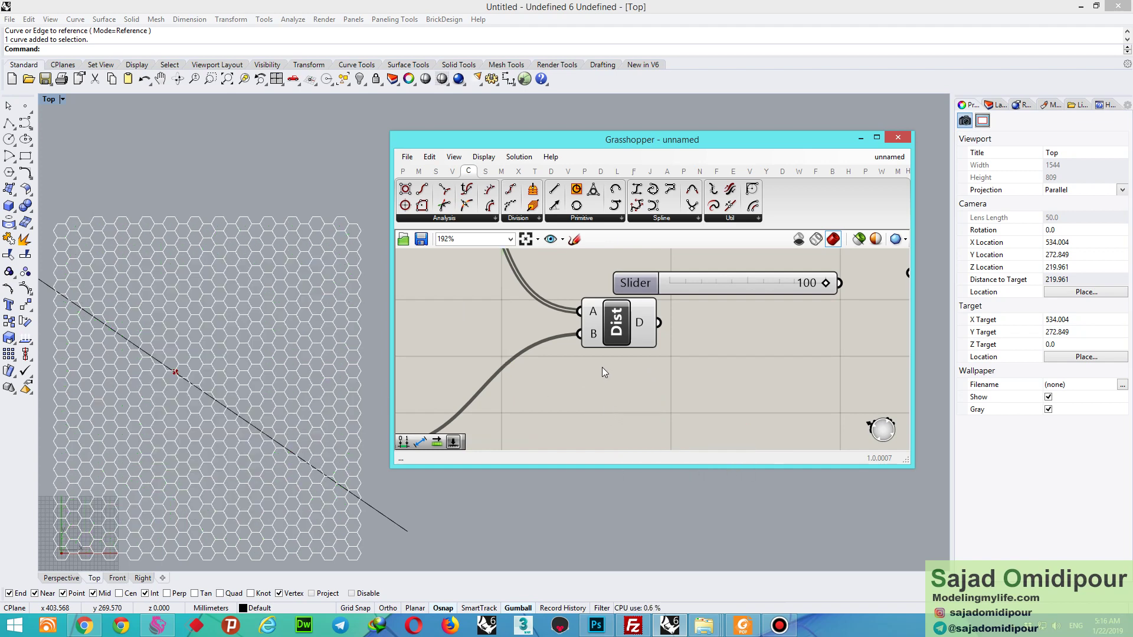
pyautogui.moveTo(602, 330); pyautogui.dragTo(505, 391)
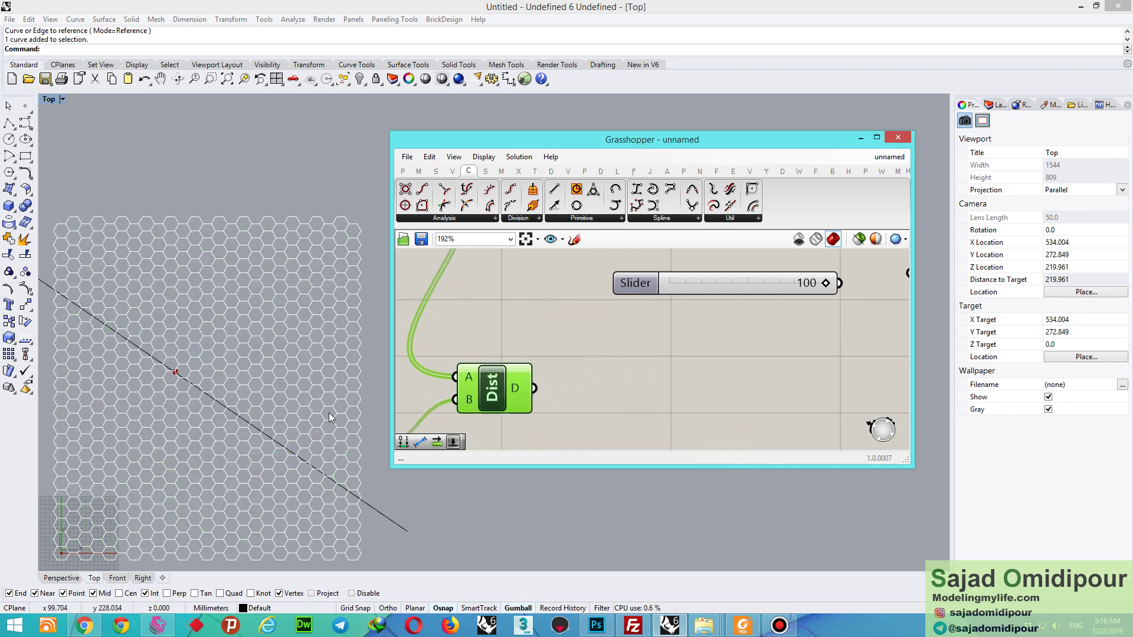
# - Connect Distance output D to the Unit Z input F and show the moved hexagons in the Perspective view
pyautogui.scroll(-2, 477, 394)
pyautogui.moveTo(497, 395)
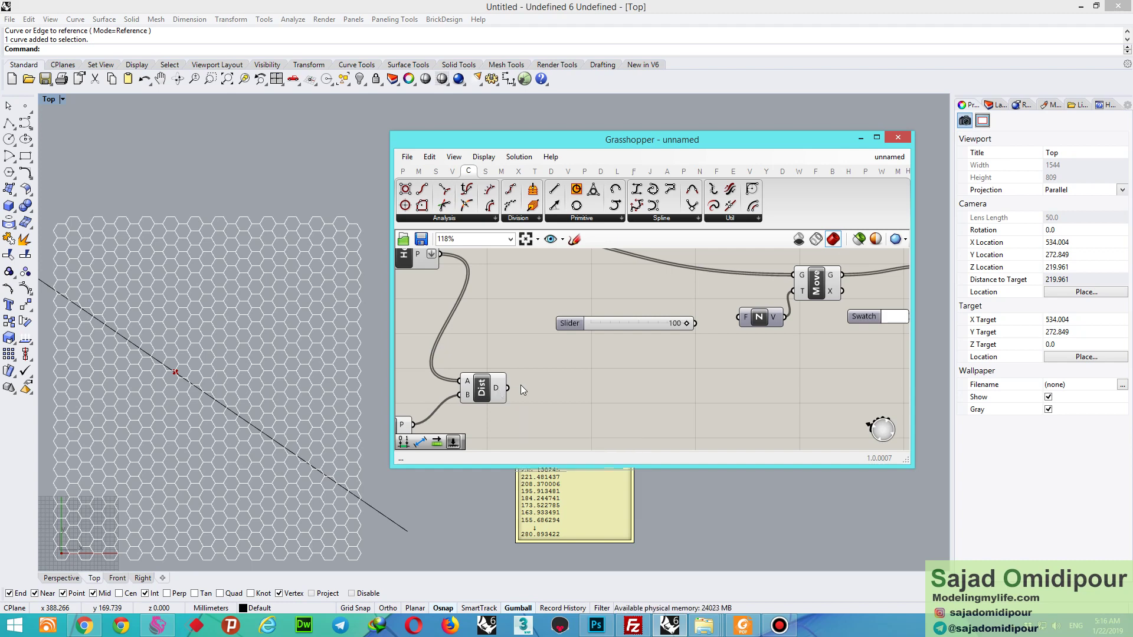
pyautogui.moveTo(506, 387); pyautogui.dragTo(739, 317)
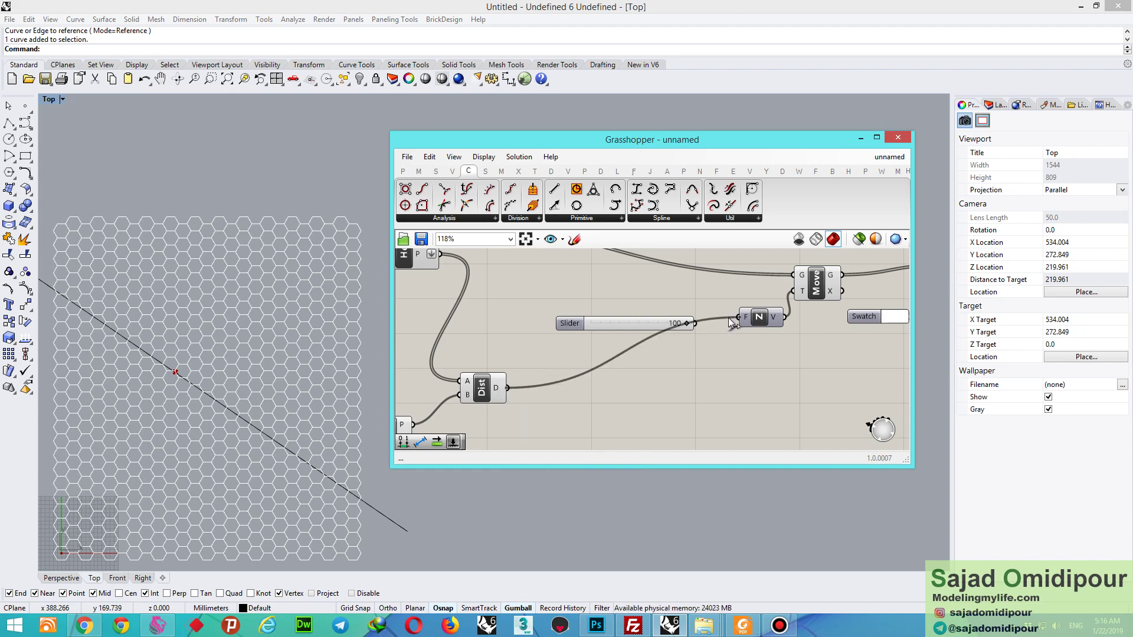
pyautogui.click(51, 577)
pyautogui.scroll(-8, 182, 480)
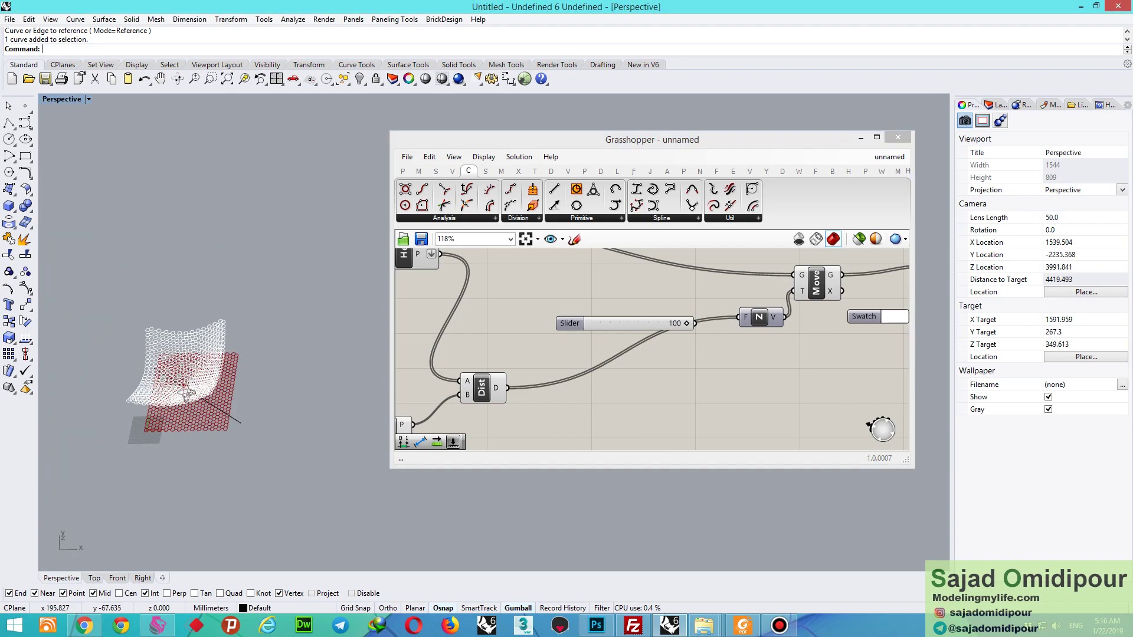
pyautogui.moveTo(186, 393); pyautogui.dragTo(147, 439, button='right')
pyautogui.scroll(8, 236, 271)
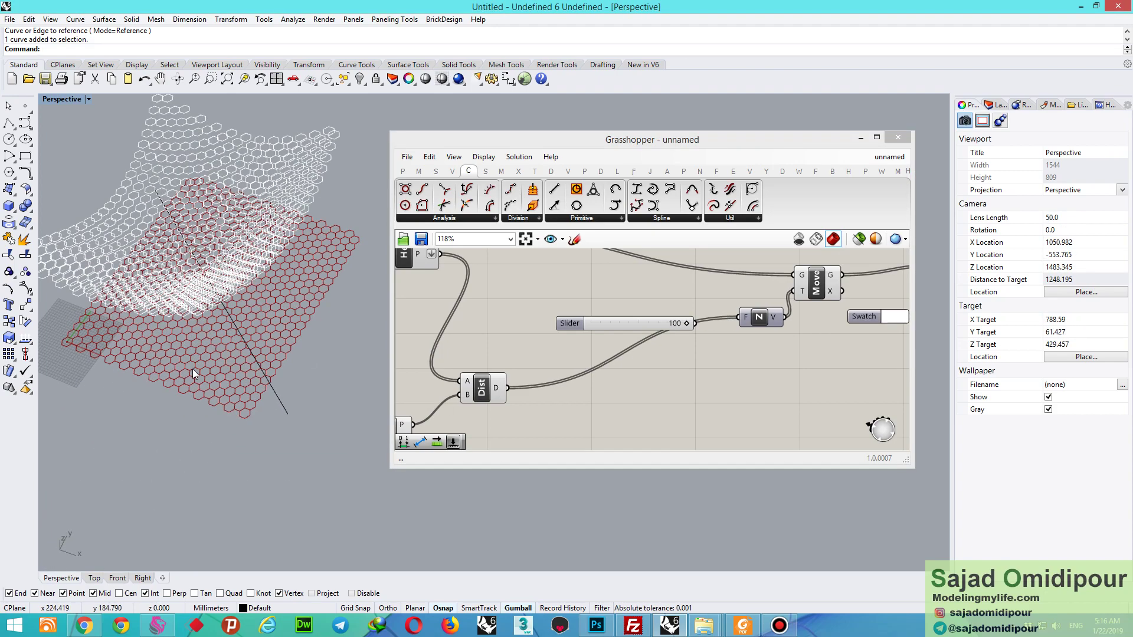
# - Add a Panel above the Move component and connect HexGrid output C to it
pyautogui.scroll(10, 175, 403)
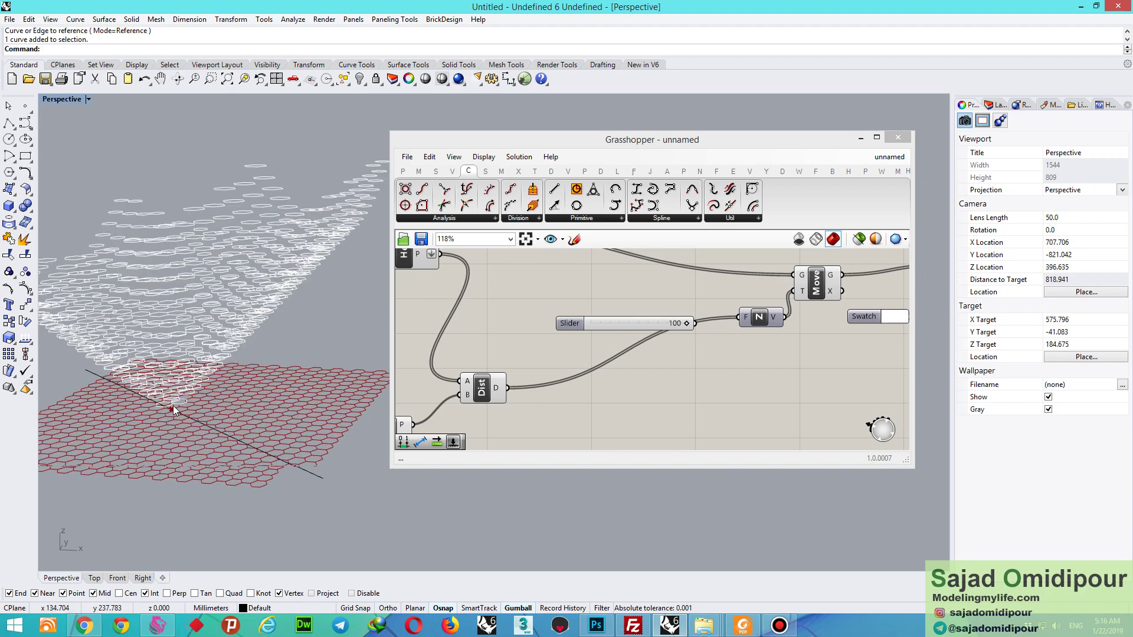
pyautogui.scroll(-10, 273, 227)
pyautogui.moveTo(272, 227); pyautogui.dragTo(203, 295, button='right')
pyautogui.scroll(6, 203, 316)
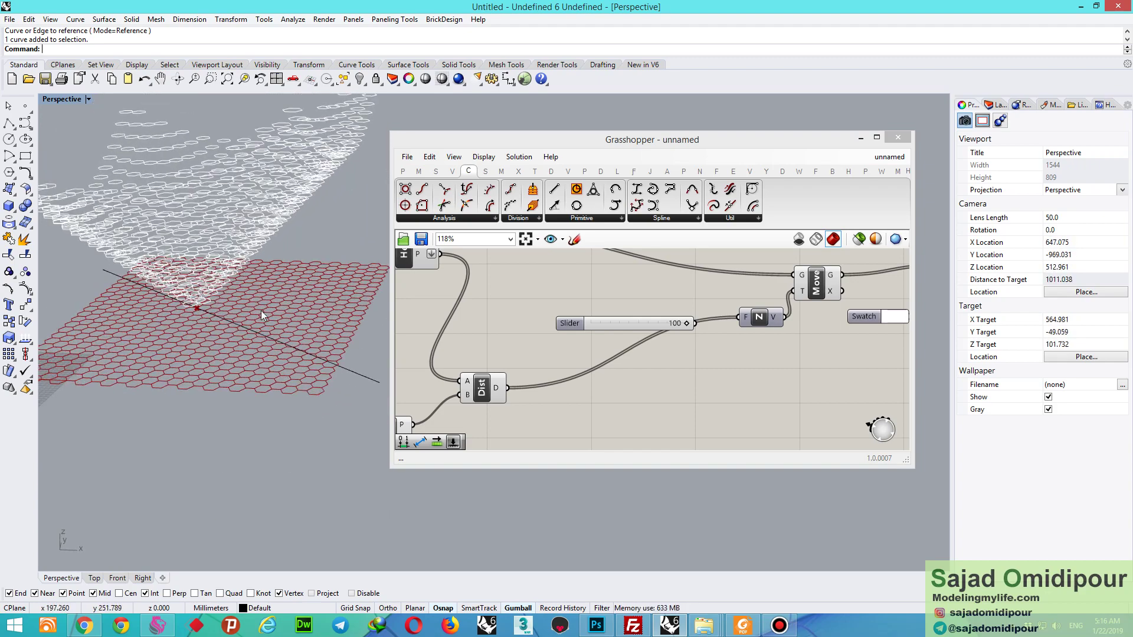
pyautogui.click(509, 281)
pyautogui.scroll(-3, 648, 391)
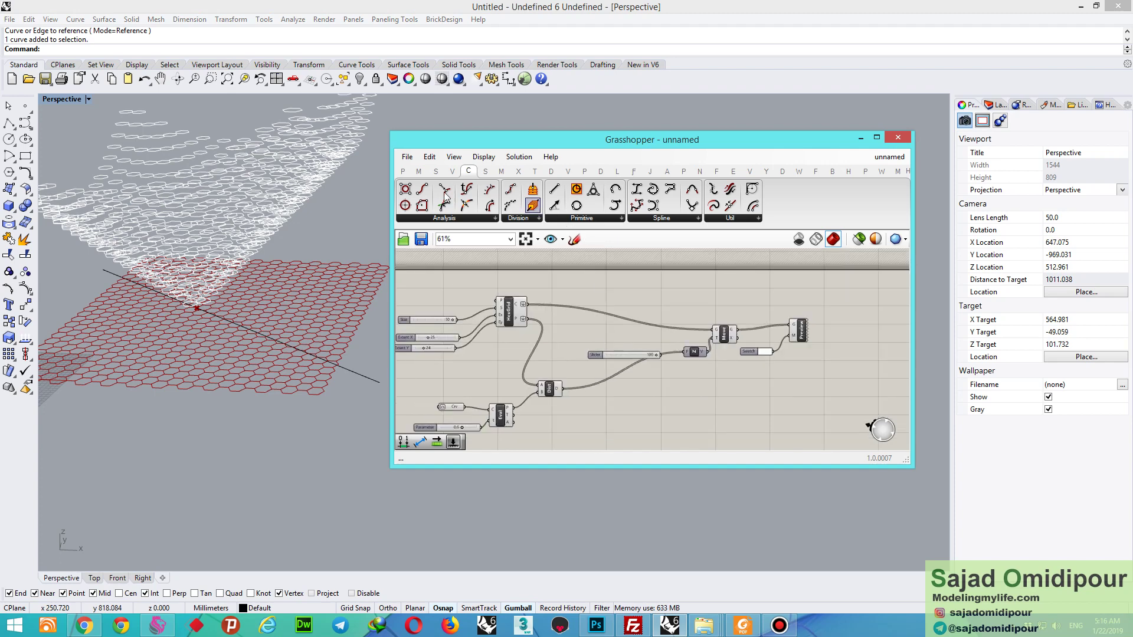
pyautogui.click(402, 170)
pyautogui.scroll(3, 785, 306)
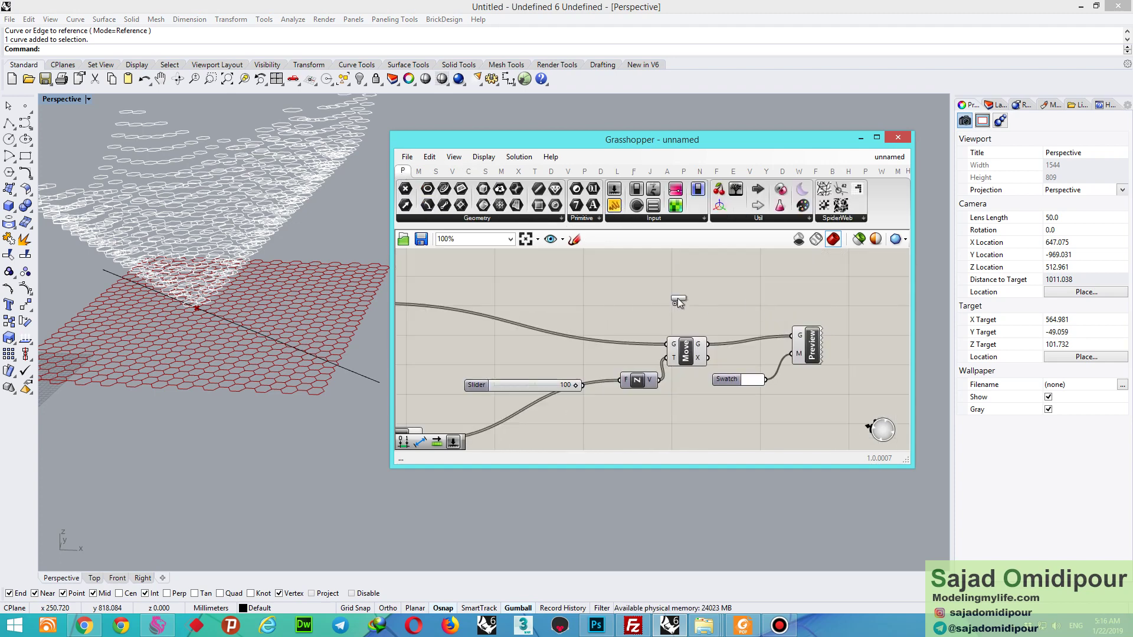
pyautogui.click(678, 297)
pyautogui.scroll(-2, 677, 297)
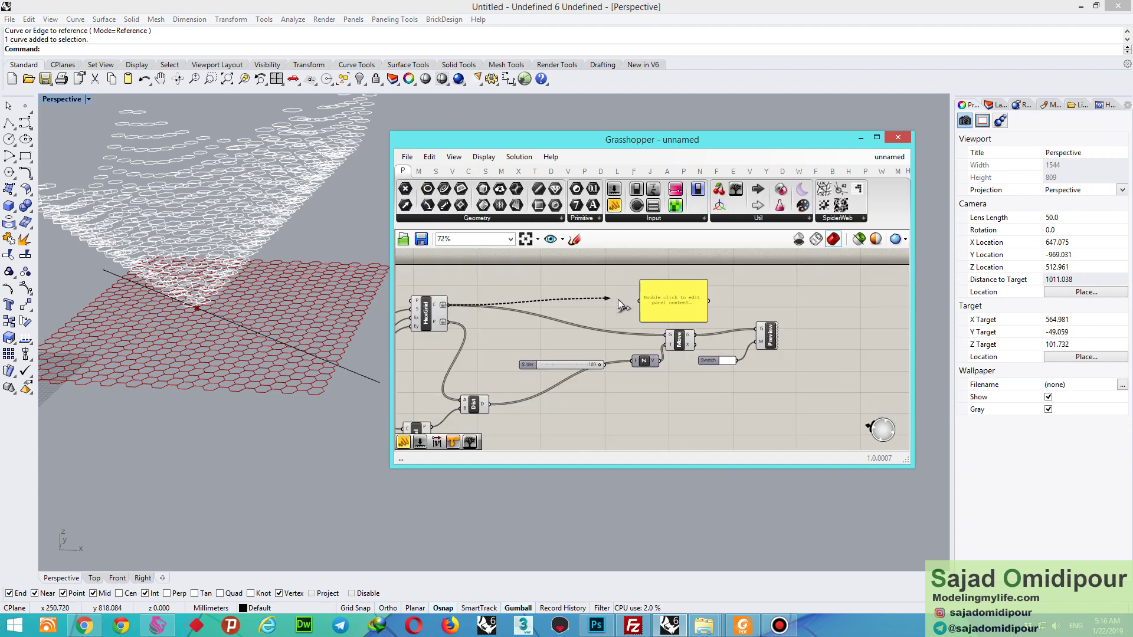
pyautogui.moveTo(618, 300); pyautogui.dragTo(640, 301)
pyautogui.scroll(1, 731, 289)
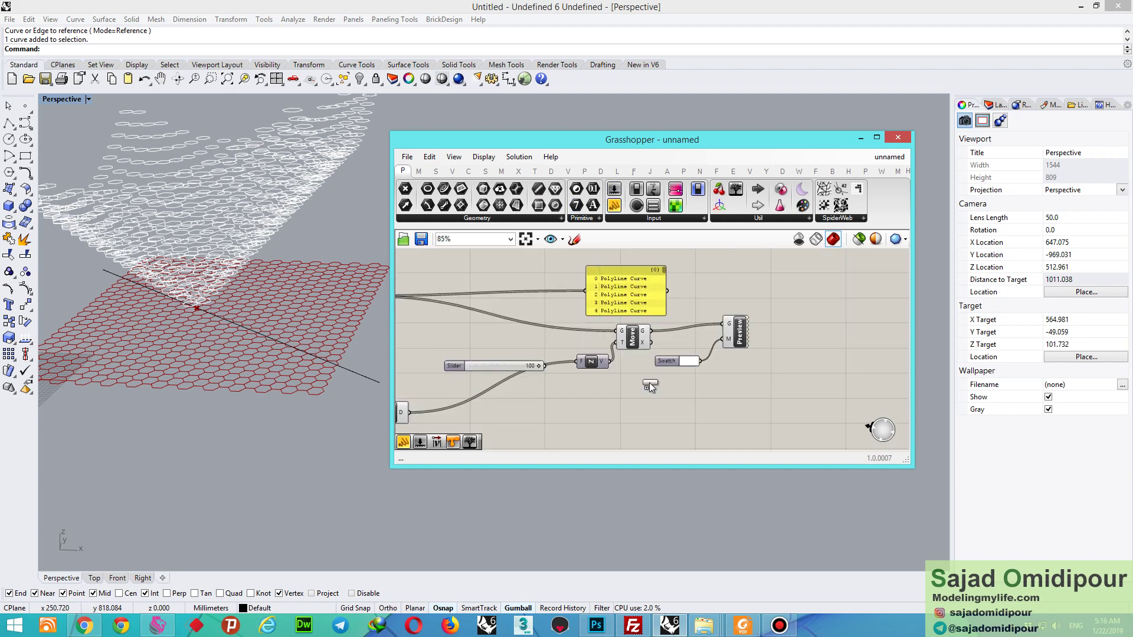
# - Add a second Panel below the Move component and connect Unit Z output V to it to read the vectors
pyautogui.moveTo(650, 382); pyautogui.dragTo(650, 382)
pyautogui.scroll(3, 640, 376)
pyautogui.moveTo(581, 332); pyautogui.dragTo(588, 387)
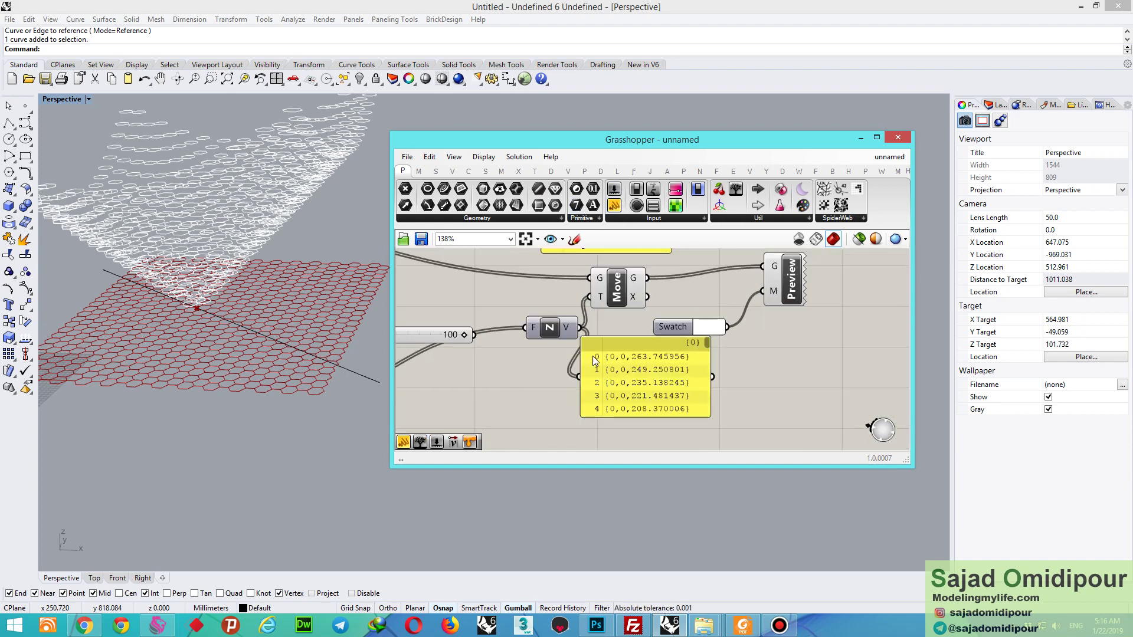
pyautogui.scroll(-4, 593, 401)
pyautogui.scroll(4, 617, 331)
pyautogui.scroll(-4, 611, 322)
pyautogui.scroll(2, 567, 376)
pyautogui.scroll(-4, 567, 376)
pyautogui.scroll(4, 427, 406)
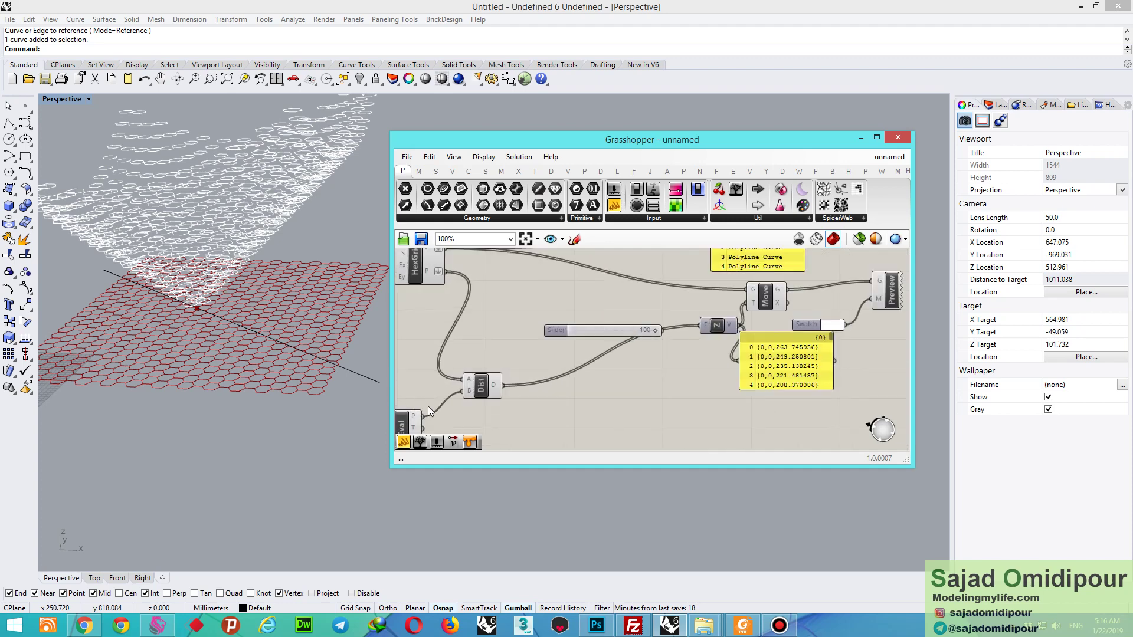
# - Connect Distance output D to the lower Panel in place of the Unit Z vectors
pyautogui.moveTo(503, 386); pyautogui.dragTo(759, 361)
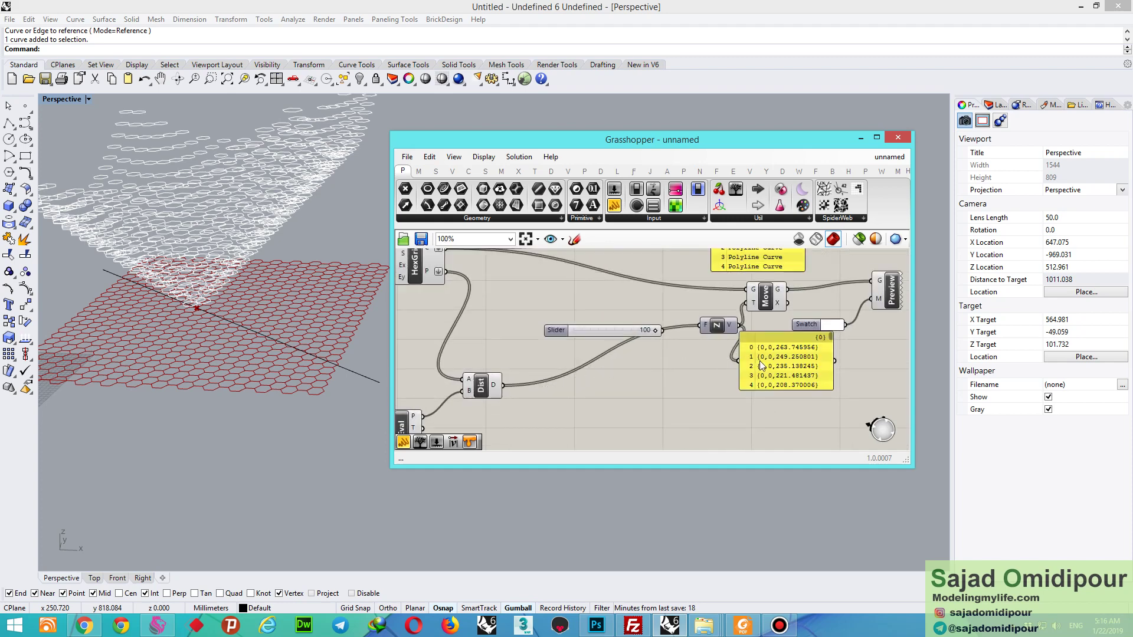
pyautogui.moveTo(503, 386); pyautogui.dragTo(705, 374)
pyautogui.scroll(-4, 673, 385)
pyautogui.scroll(6, 704, 291)
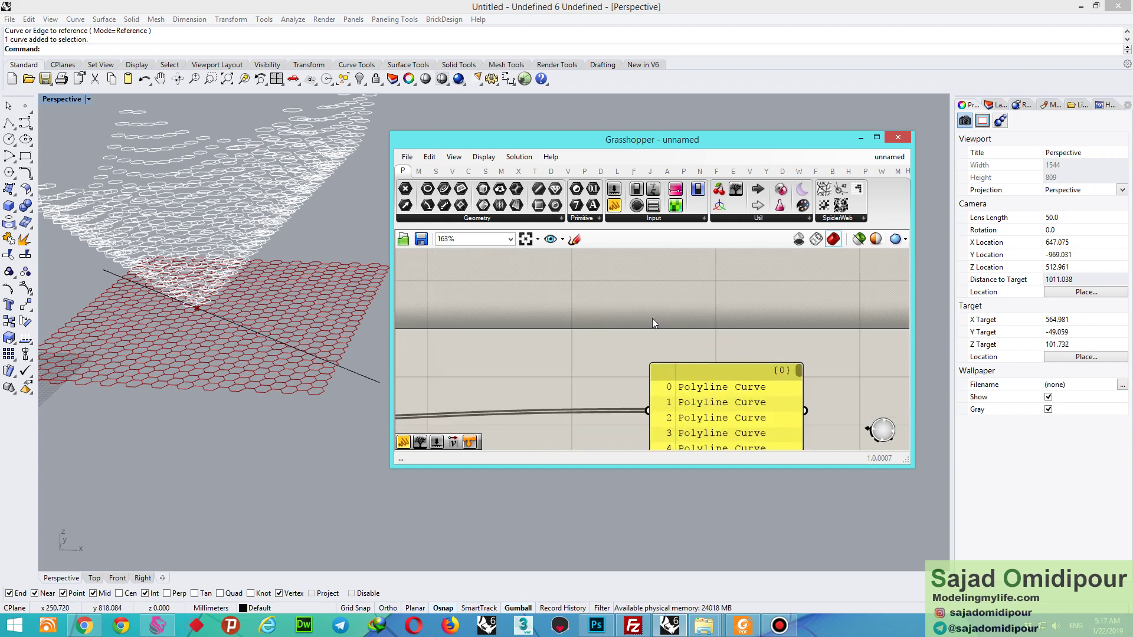
pyautogui.scroll(-3, 653, 323)
pyautogui.scroll(5, 645, 413)
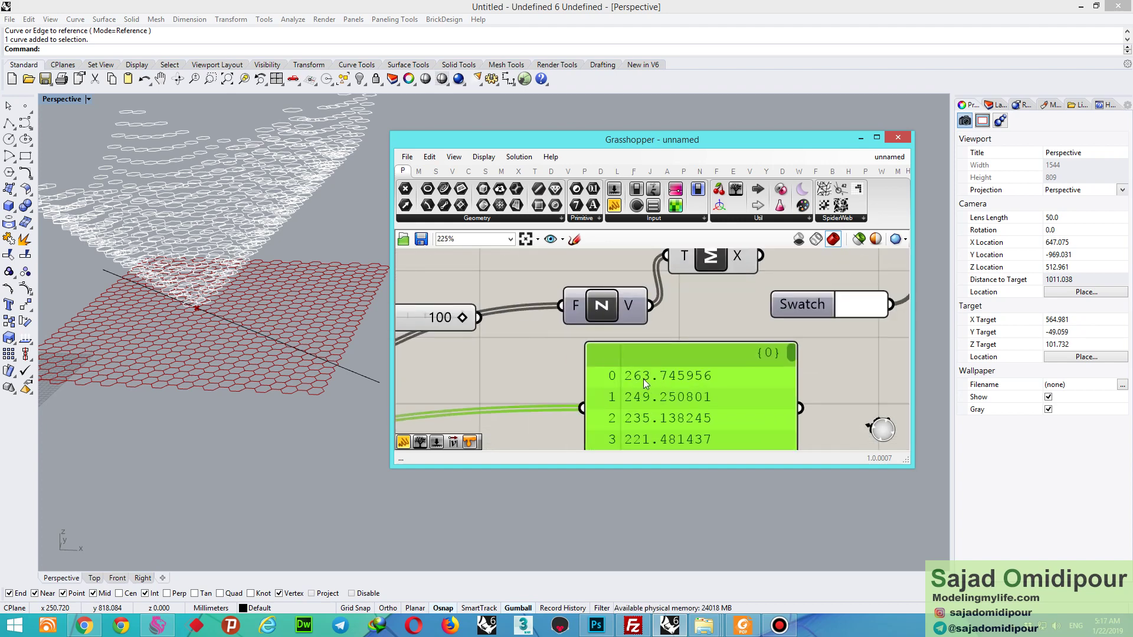
# - Compare the polyline curve list with the distance values, and delete the lower Panel showing the distances
pyautogui.scroll(-3, 646, 383)
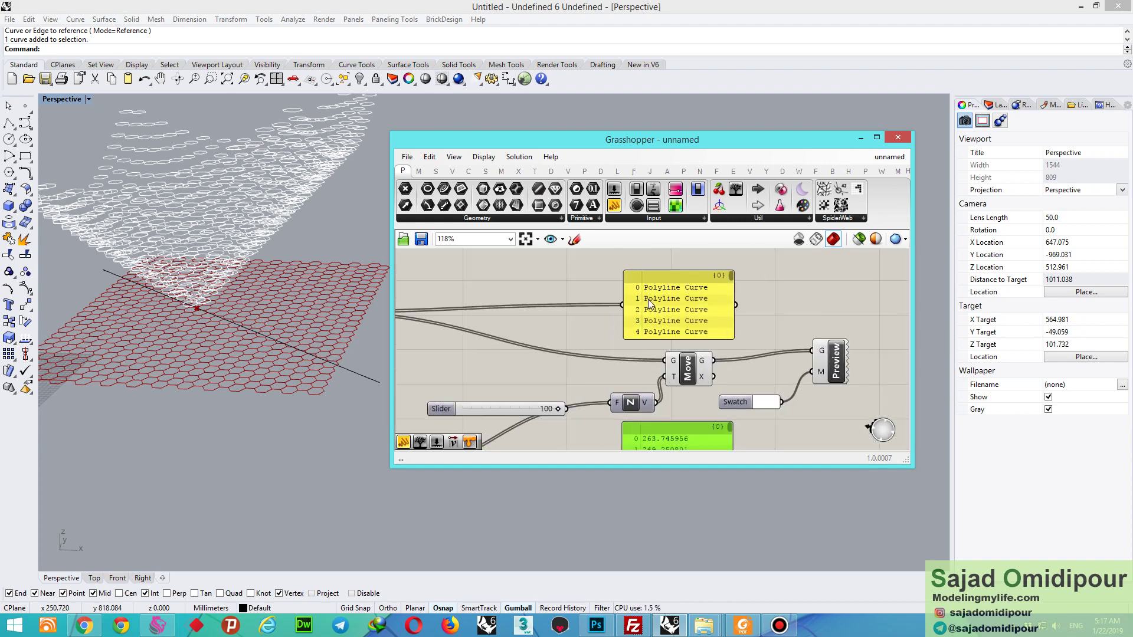
pyautogui.scroll(-2, 638, 301)
pyautogui.scroll(4, 632, 407)
pyautogui.scroll(-5, 646, 379)
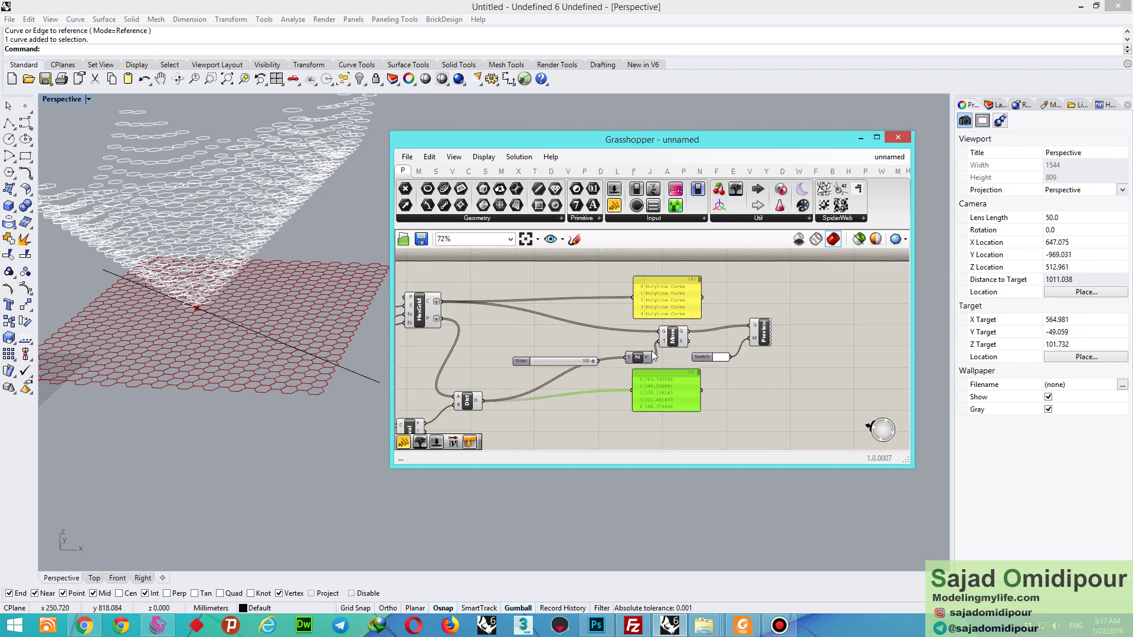
pyautogui.scroll(2, 651, 299)
pyautogui.scroll(2, 628, 362)
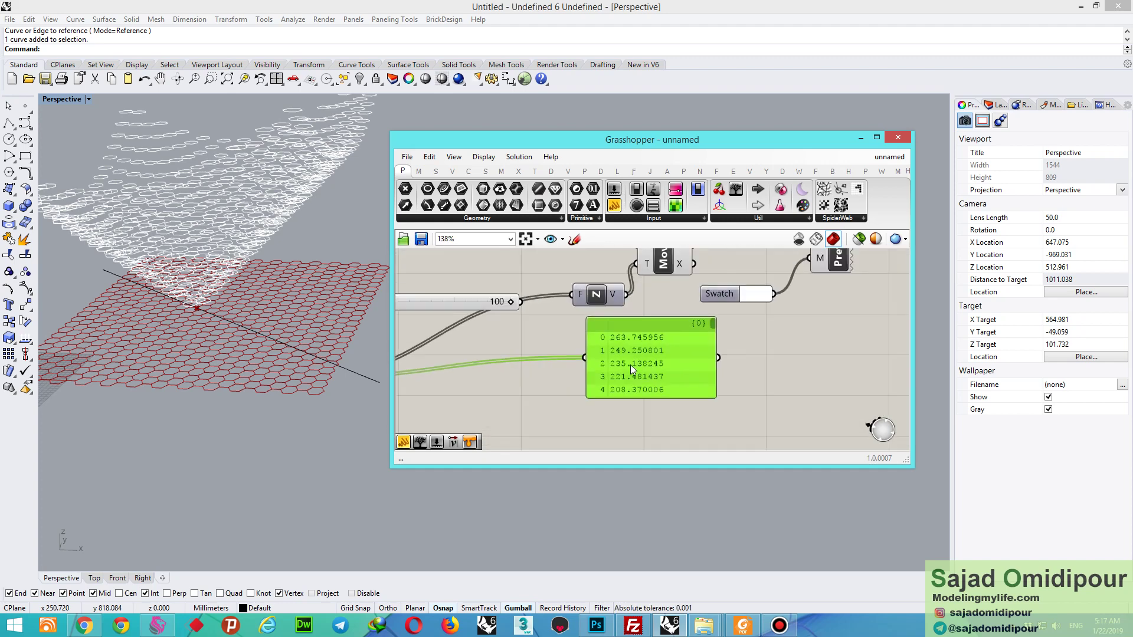
pyautogui.scroll(-1, 632, 354)
pyautogui.press('Delete')
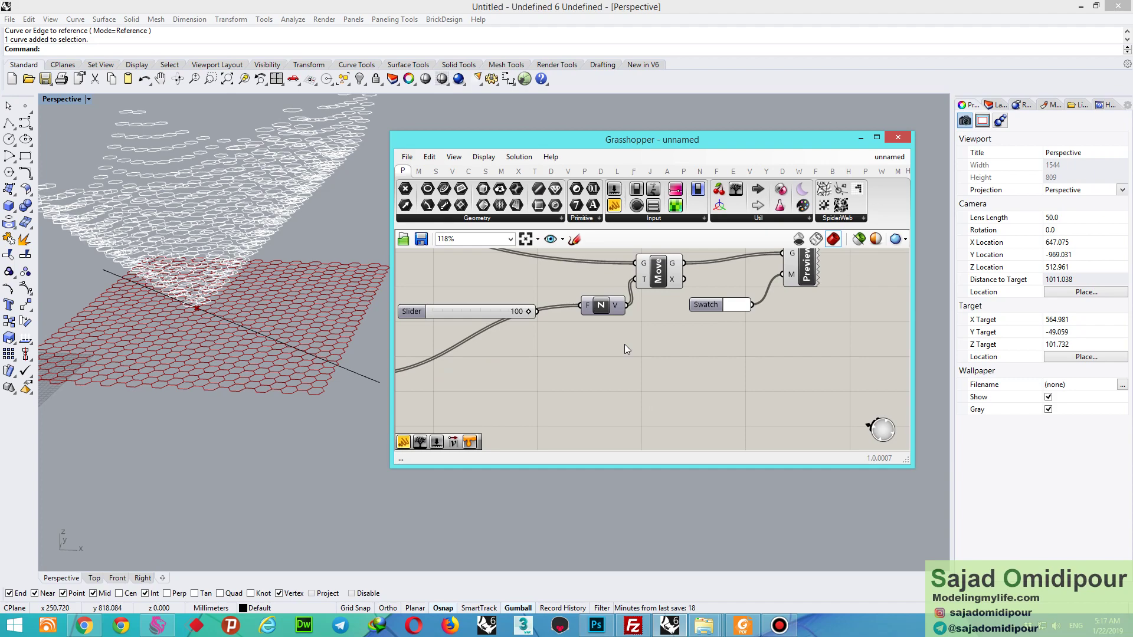
# - Move the Distance component slightly farther from the Evaluate Curve component and check the moved hexagons in the Perspective view
pyautogui.scroll(-5, 624, 344)
pyautogui.scroll(-1, 619, 280)
pyautogui.scroll(6, 505, 361)
pyautogui.moveTo(516, 335); pyautogui.dragTo(554, 337)
pyautogui.moveTo(374, 334)
pyautogui.mouseDown(button='right')
pyautogui.moveTo(378, 317)
pyautogui.moveTo(369, 344)
pyautogui.mouseUp(button='right')
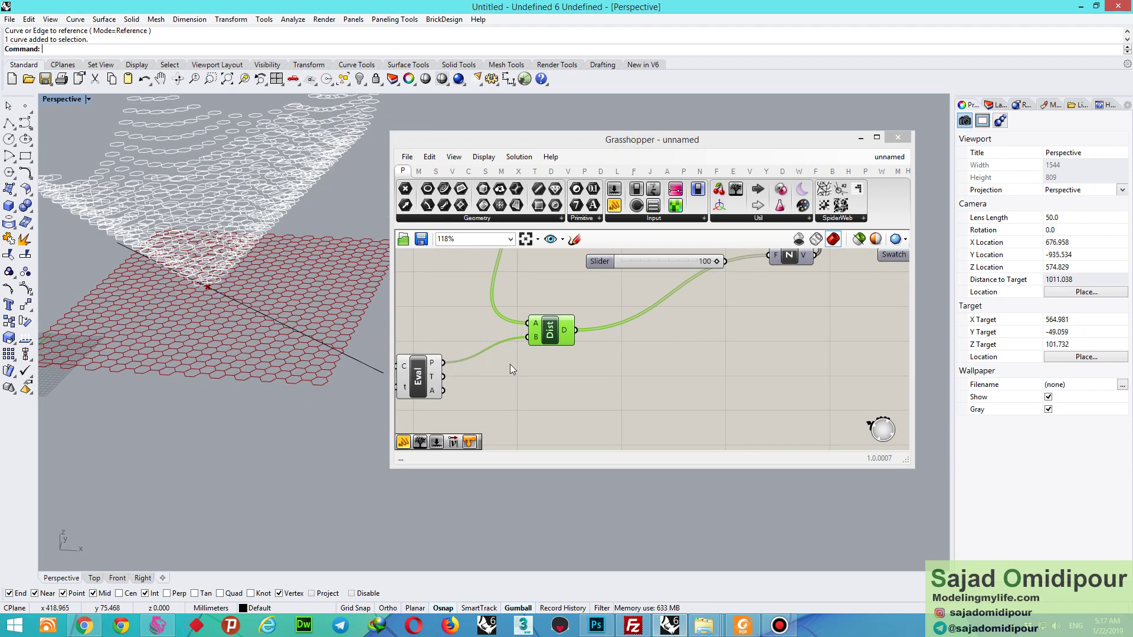
pyautogui.click(515, 366)
pyautogui.scroll(-4, 219, 342)
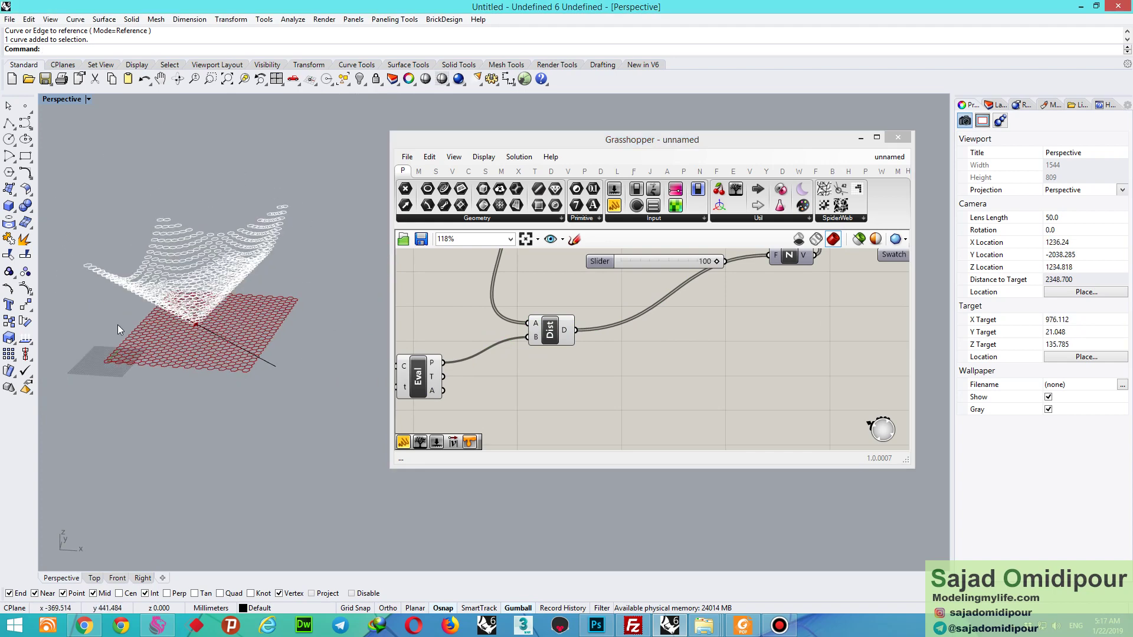
# - Add Remap Numbers, Bounds and Construct Domain components below and beyond the Distance component, with Bounds and Construct Domain before Remap
pyautogui.click(418, 171)
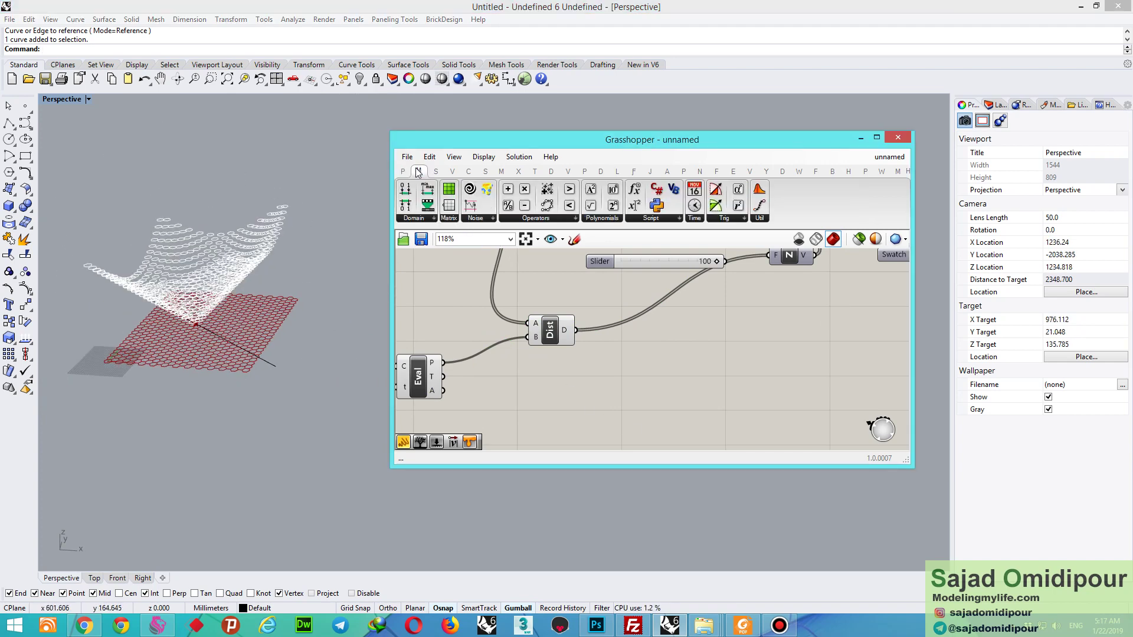
pyautogui.moveTo(428, 205); pyautogui.dragTo(732, 375)
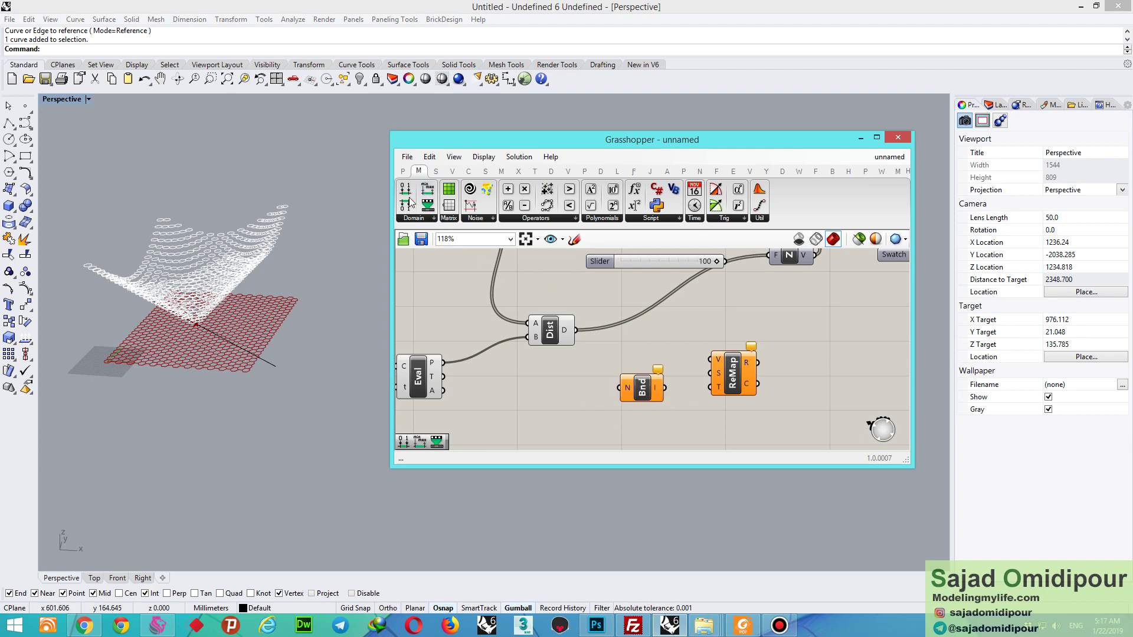
pyautogui.moveTo(561, 356); pyautogui.dragTo(604, 418)
pyautogui.scroll(4, 630, 405)
pyautogui.moveTo(656, 383); pyautogui.dragTo(647, 366)
pyautogui.scroll(-3, 639, 423)
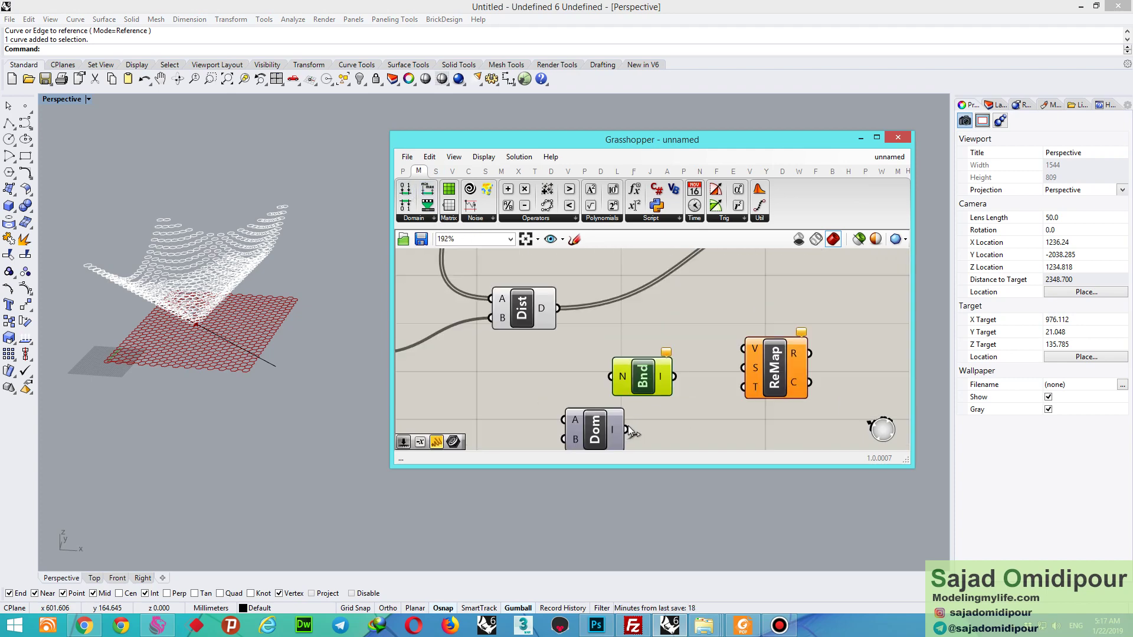
pyautogui.scroll(-2, 531, 357)
pyautogui.scroll(2, 677, 410)
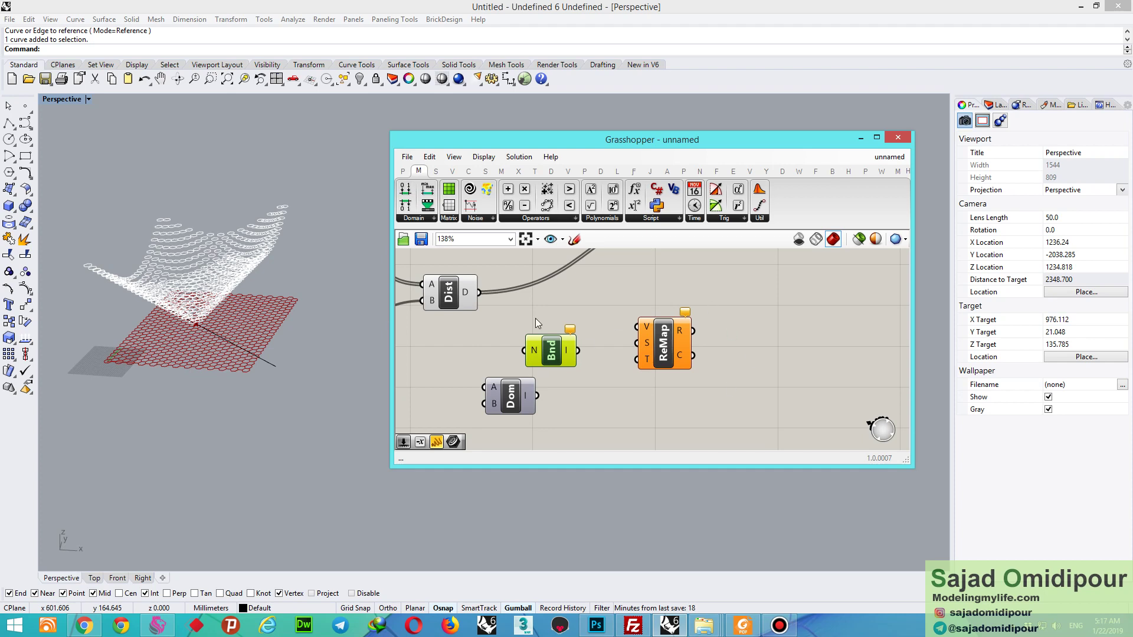
# - Connect Distance output D to Remap input V and Bounds input N, and Bounds output I to Remap source input S
pyautogui.moveTo(477, 293); pyautogui.dragTo(639, 326)
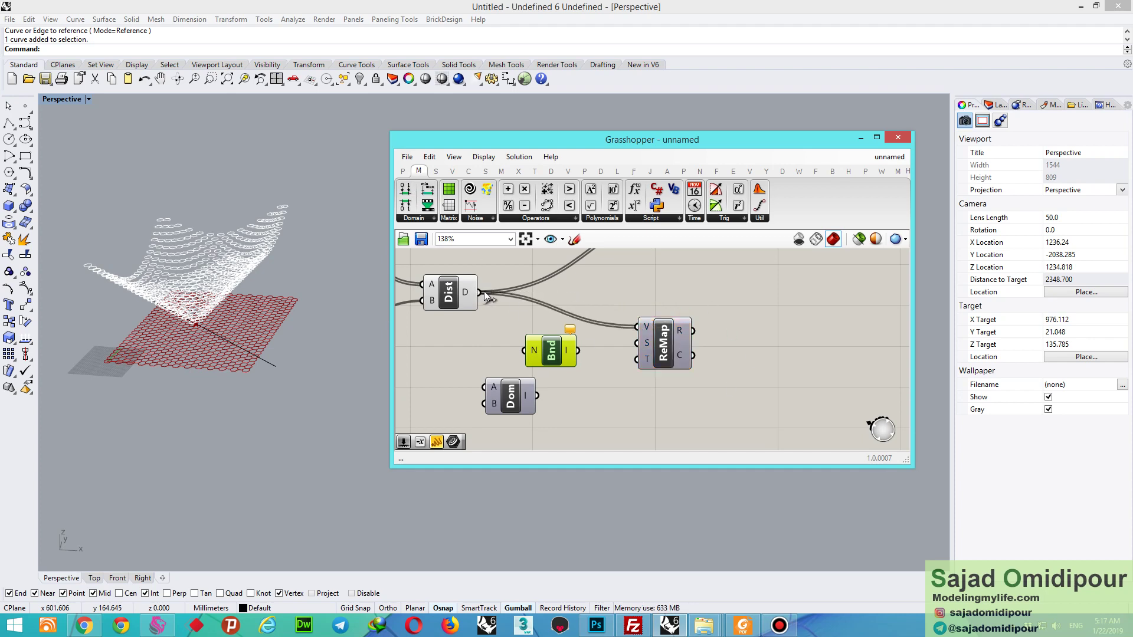
pyautogui.moveTo(578, 351); pyautogui.dragTo(641, 343)
pyautogui.scroll(3, 617, 327)
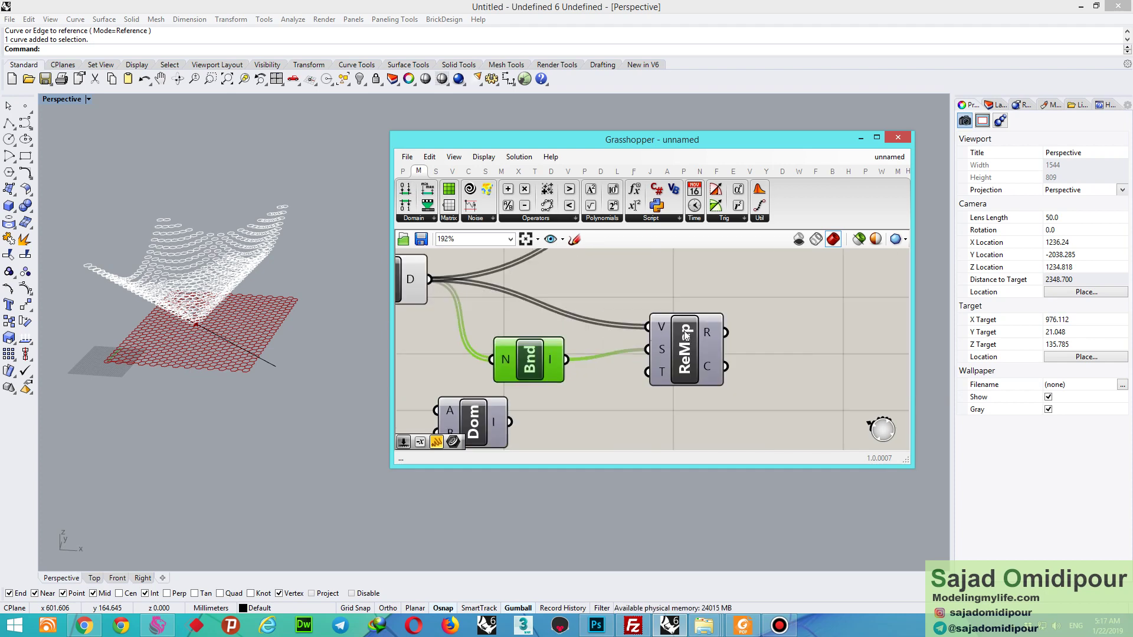
pyautogui.scroll(-1, 672, 331)
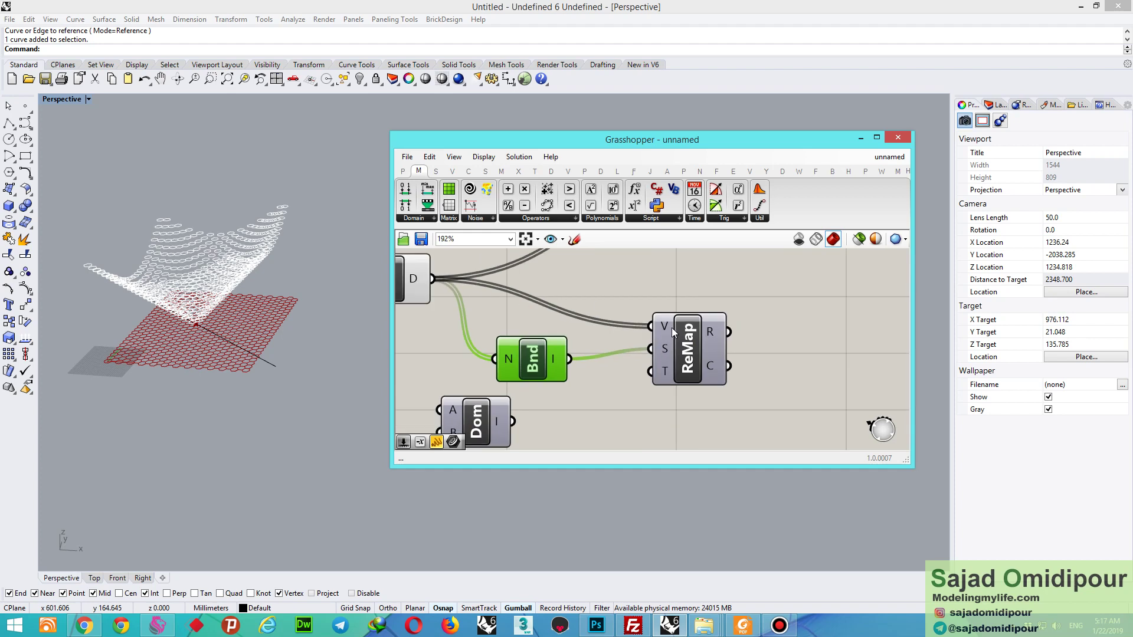
pyautogui.scroll(-2, 588, 313)
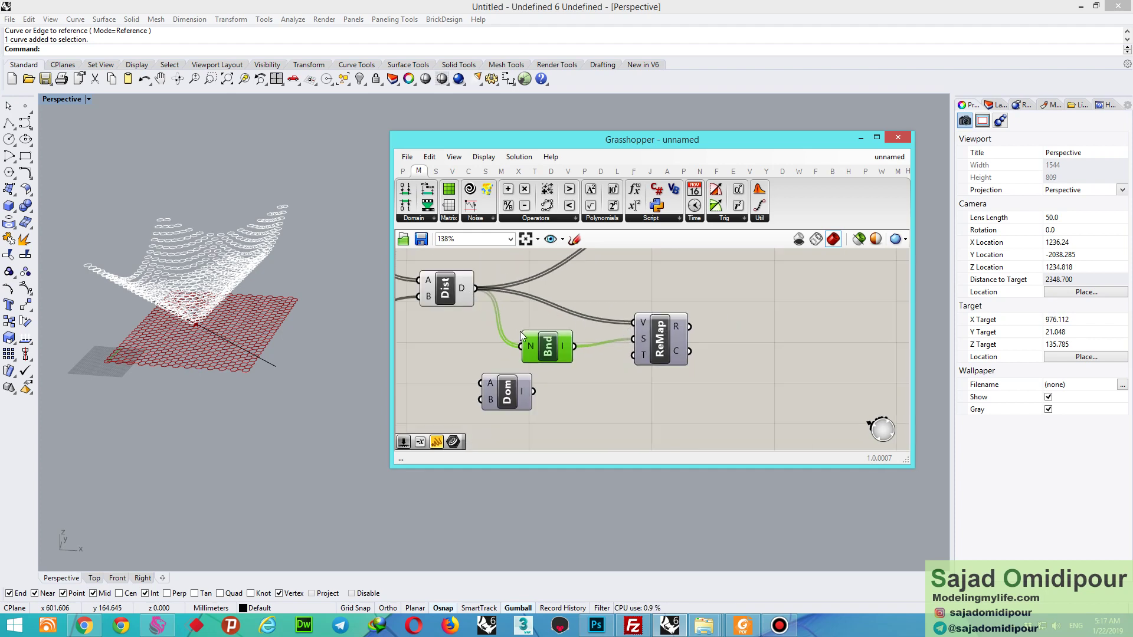
# - Connect Construct Domain output I to Remap target input T and shift Construct Domain slightly closer to Remap
pyautogui.moveTo(566, 349)
pyautogui.moveTo(607, 368); pyautogui.dragTo(636, 356)
pyautogui.scroll(-3, 632, 364)
pyautogui.scroll(4, 522, 425)
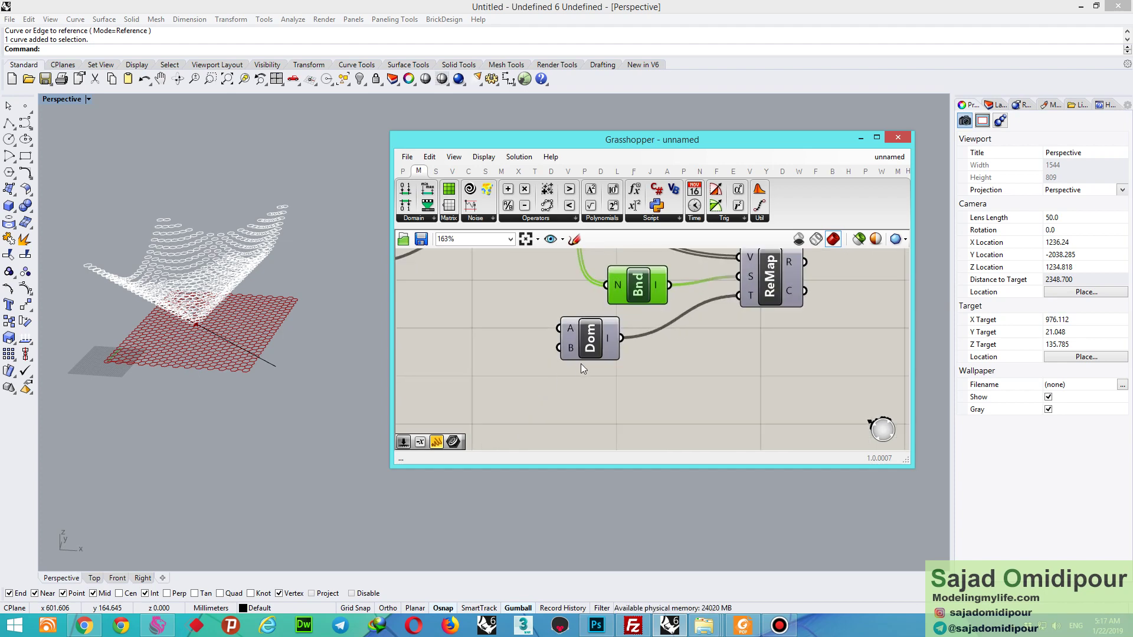
pyautogui.click(599, 355)
# - Create a number slider with the value 0.1 and connect it to Construct Domain input A
pyautogui.click(456, 337)
pyautogui.doubleClick(456, 341)
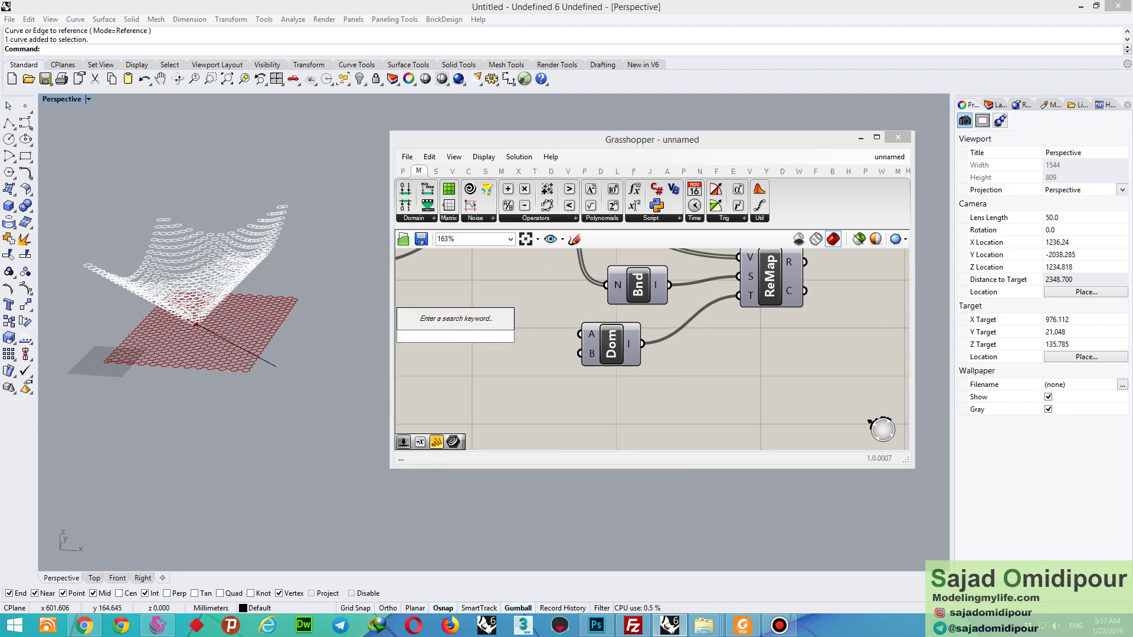
pyautogui.write('0.1')
pyautogui.press('Return')
pyautogui.scroll(1, 546, 341)
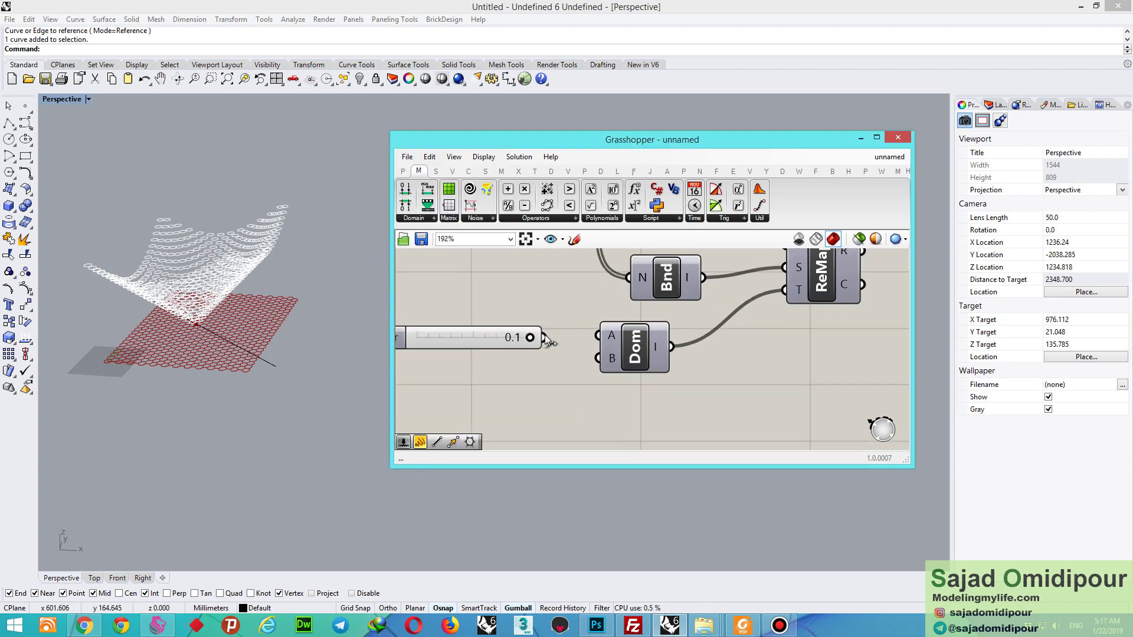
pyautogui.moveTo(545, 337); pyautogui.dragTo(598, 336)
# - Create a number slider with the value 20 and connect it to Construct Domain input B
pyautogui.doubleClick(437, 394)
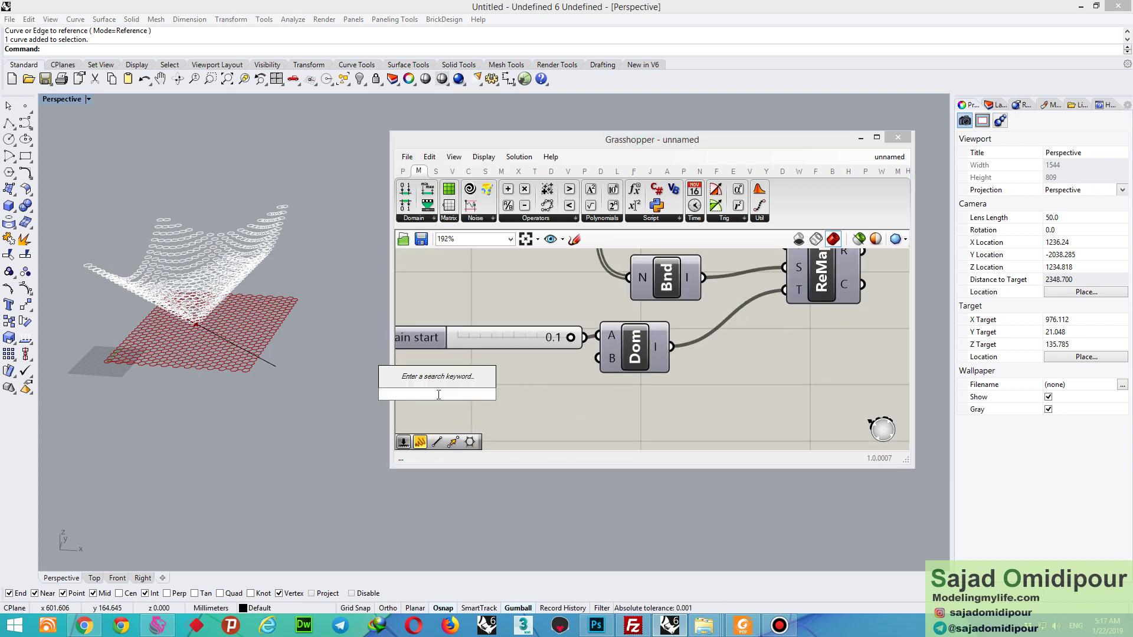
pyautogui.write('20')
pyautogui.press('Return')
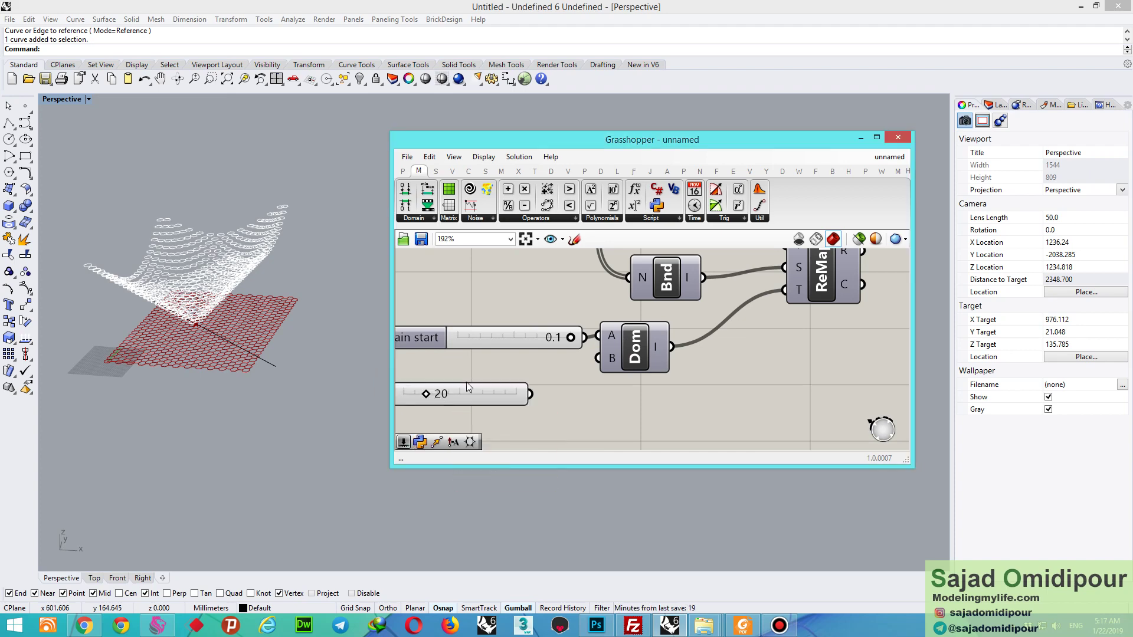
pyautogui.moveTo(536, 399); pyautogui.dragTo(598, 358)
# - Connect Remap output R to Unit Z input F in place of the raw distances, and inspect the flattened hexagons in Perspective
pyautogui.scroll(-4, 600, 416)
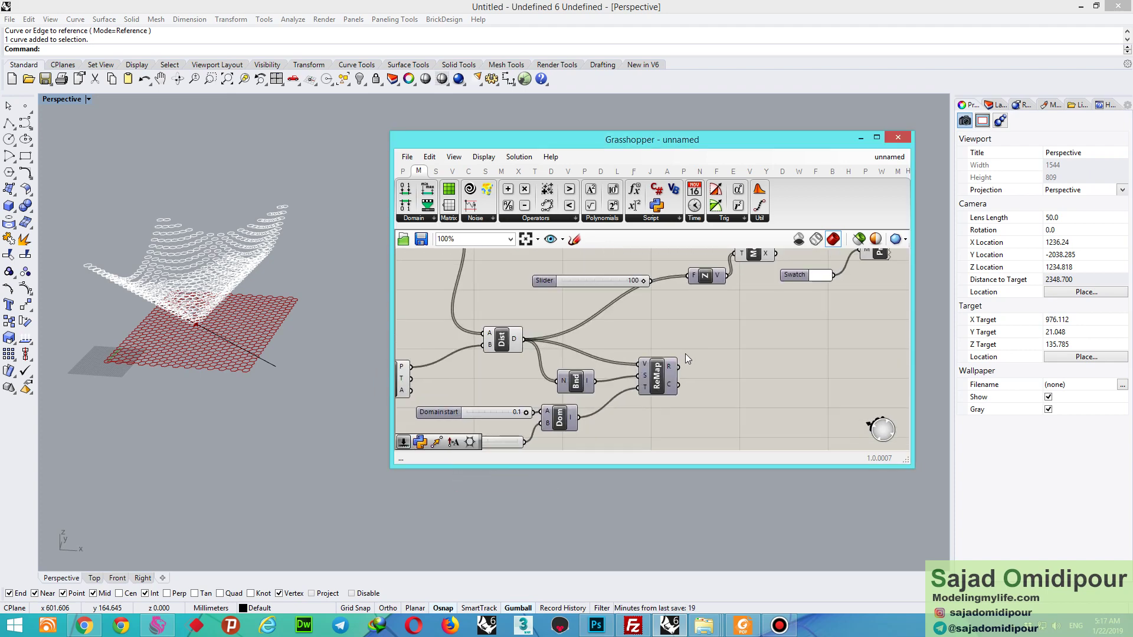
pyautogui.moveTo(687, 288); pyautogui.dragTo(687, 285)
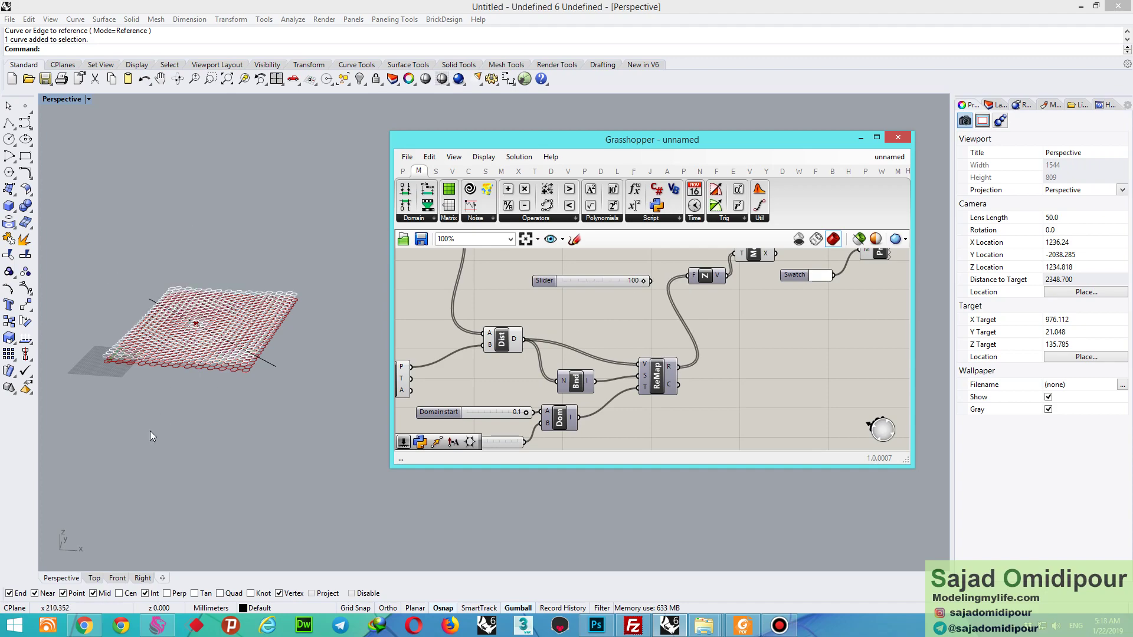
pyautogui.click(196, 318)
pyautogui.scroll(14, 196, 317)
pyautogui.scroll(7, 195, 353)
pyautogui.scroll(-15, 176, 353)
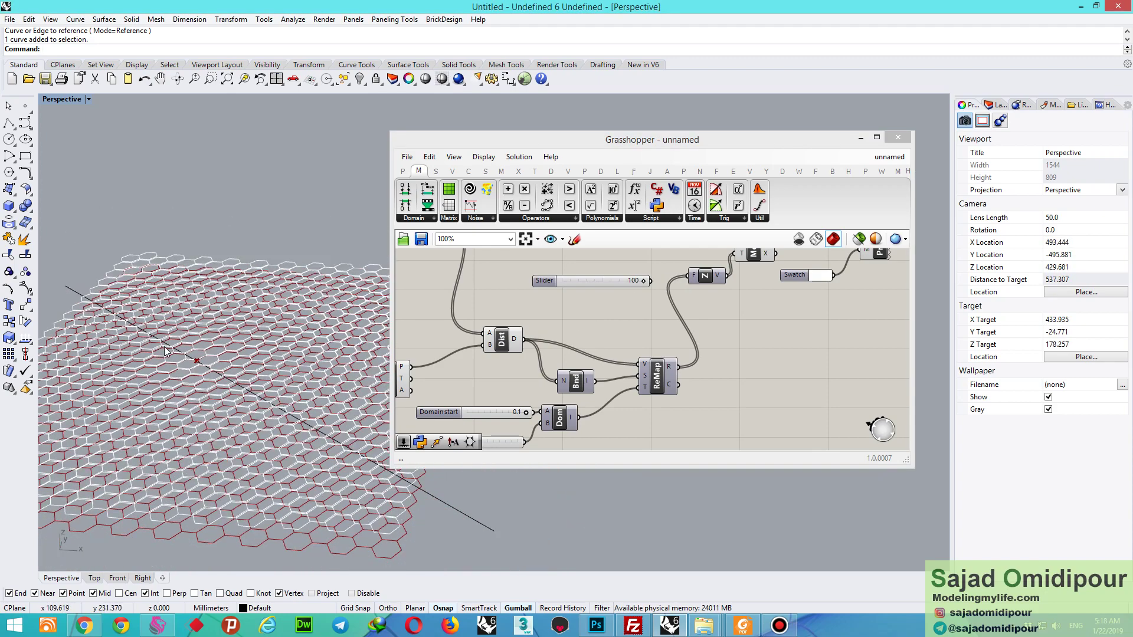
pyautogui.moveTo(262, 502); pyautogui.dragTo(273, 445, button='right')
# - Raise the Domain end slider to increase the hexagons' maximum Z offset and check the result in the Perspective view
pyautogui.click(527, 323)
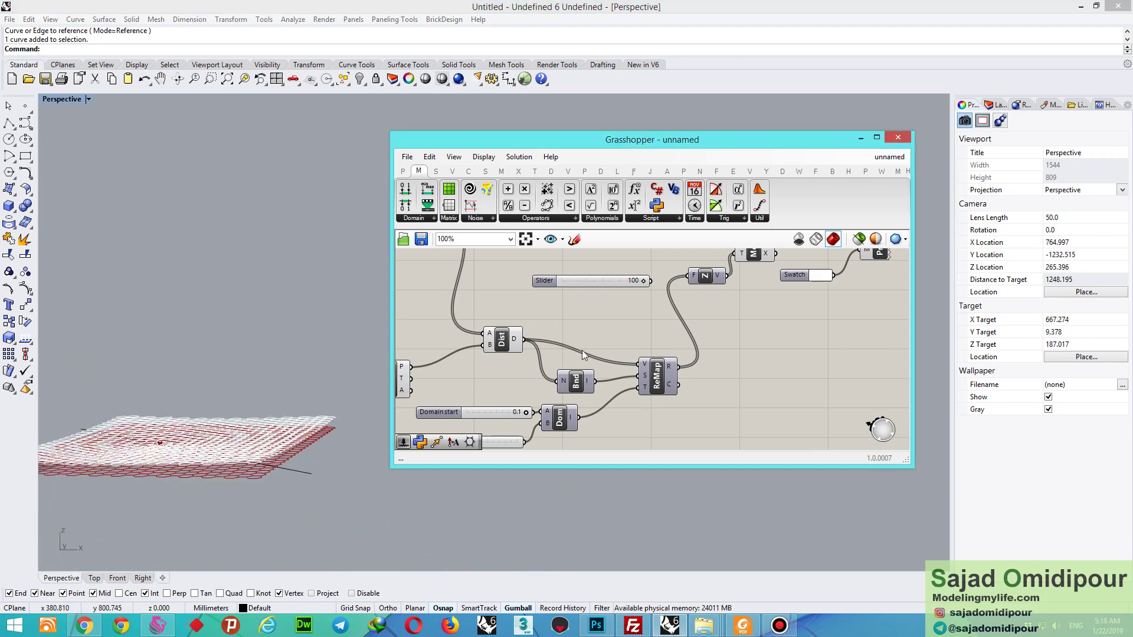
pyautogui.scroll(5, 511, 390)
pyautogui.moveTo(558, 367); pyautogui.dragTo(582, 369)
pyautogui.moveTo(241, 346); pyautogui.dragTo(227, 408, button='right')
pyautogui.click(495, 408)
pyautogui.scroll(-5, 497, 408)
pyautogui.scroll(-3, 497, 408)
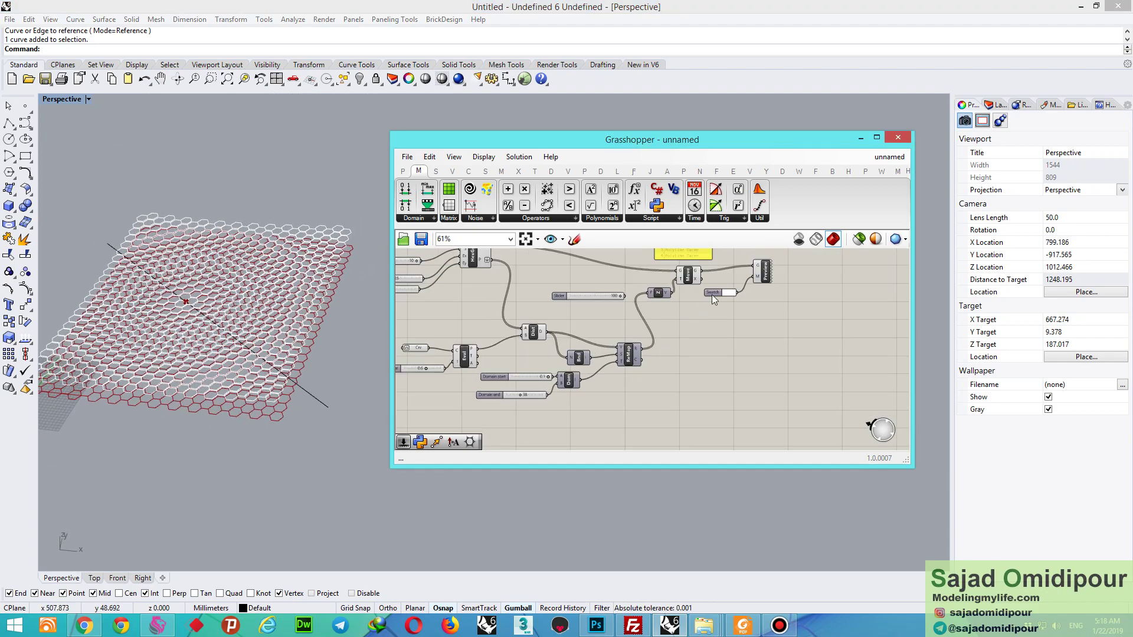
# - Move the Custom Preview component farther away from the Colour Swatch on the canvas
pyautogui.scroll(-2, 713, 304)
pyautogui.scroll(5, 745, 281)
pyautogui.moveTo(742, 302); pyautogui.dragTo(787, 287)
pyautogui.click(721, 377)
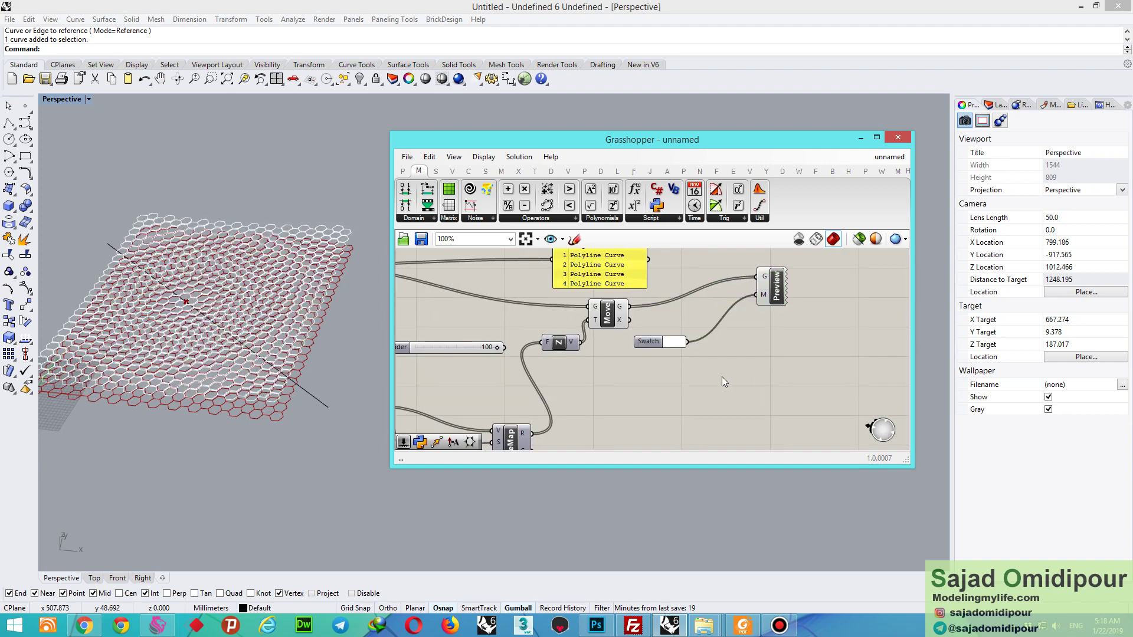
# - Add an Extrude component from the Surface Freeform components to the empty canvas area below the Colour Swatch
pyautogui.moveTo(165, 348); pyautogui.dragTo(170, 313, button='right')
pyautogui.click(500, 288)
pyautogui.scroll(-2, 500, 288)
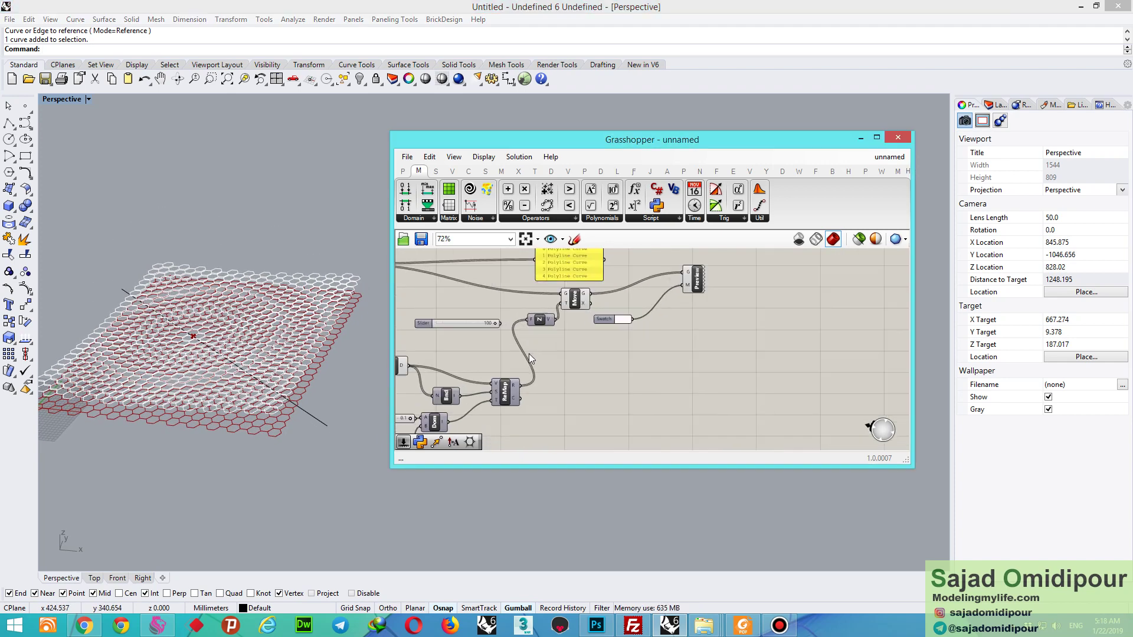
pyautogui.scroll(2, 529, 353)
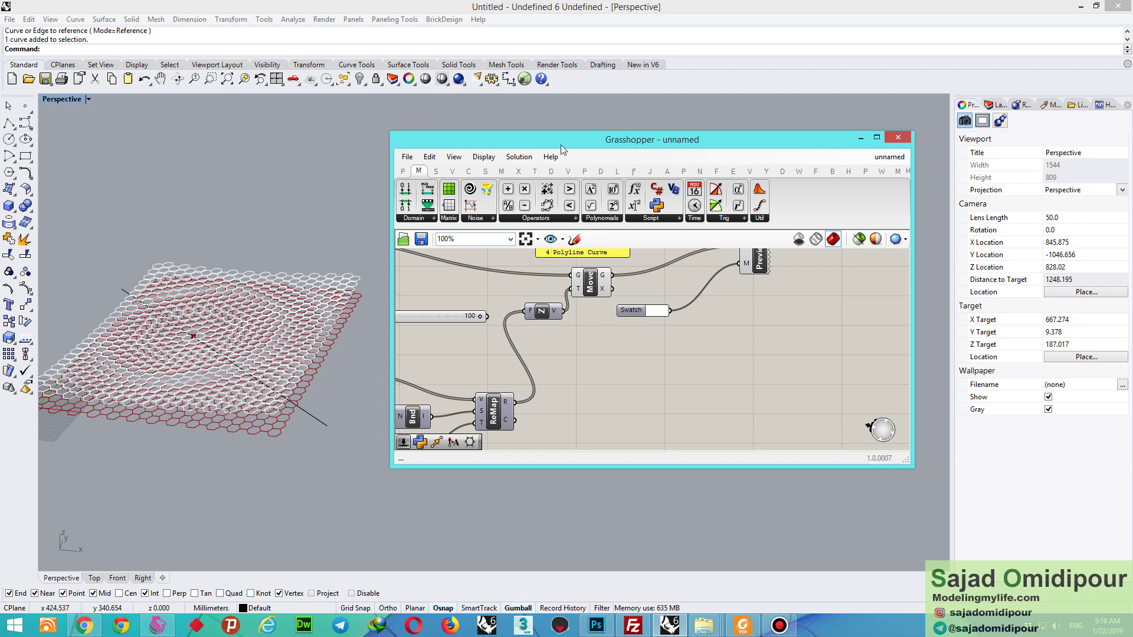
pyautogui.click(499, 171)
pyautogui.click(486, 171)
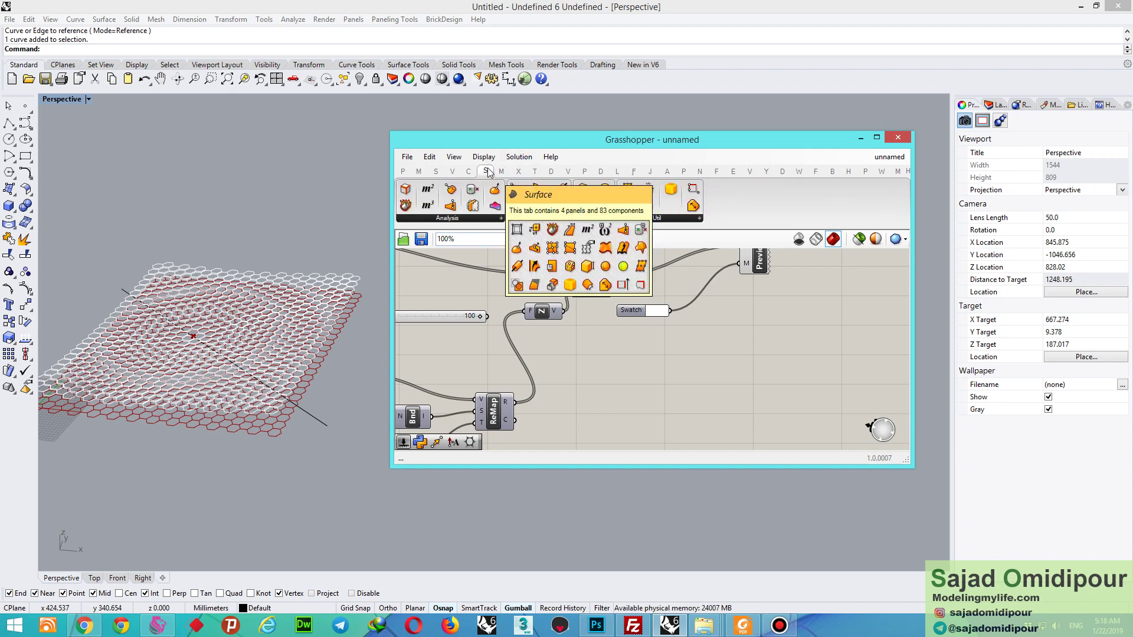
pyautogui.click(540, 219)
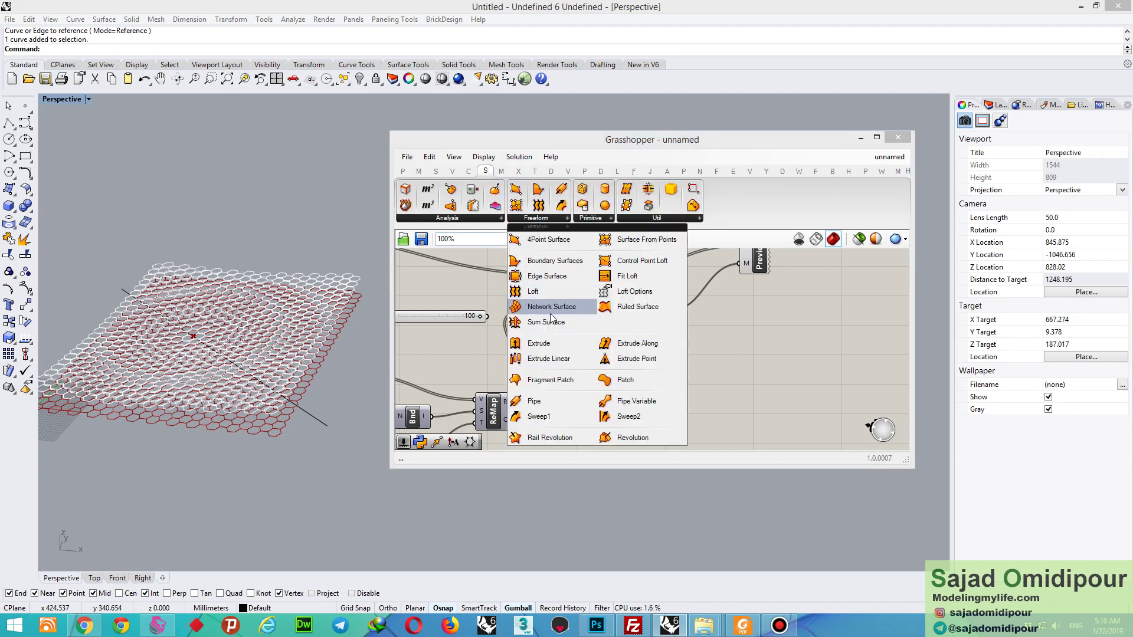
pyautogui.moveTo(538, 342); pyautogui.dragTo(700, 372)
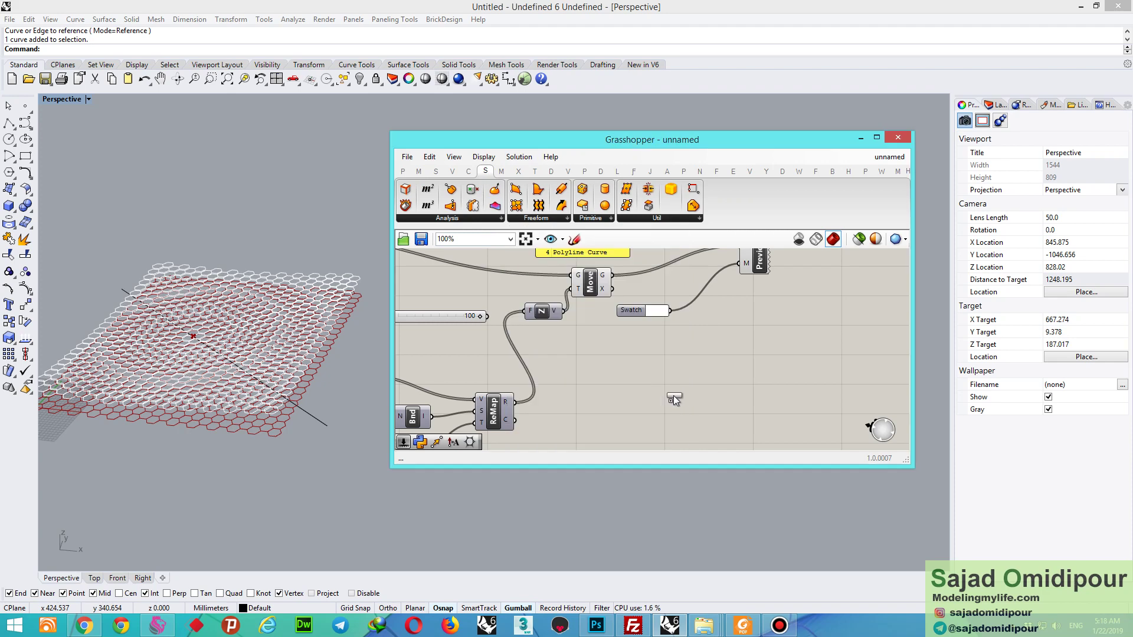
# - Connect the hexagon grid's cell output to Extrude input B and the Unit Z output V to Extrude input D
pyautogui.click(595, 288)
pyautogui.scroll(-3, 617, 299)
pyautogui.click(413, 274)
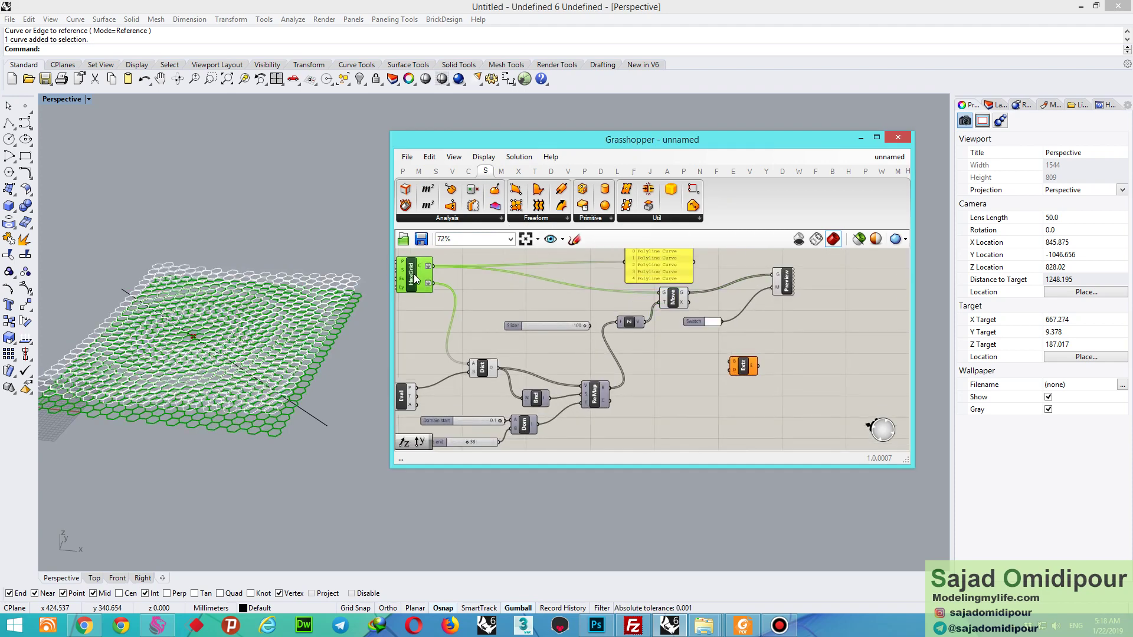
pyautogui.moveTo(427, 271); pyautogui.dragTo(734, 341)
pyautogui.scroll(3, 719, 395)
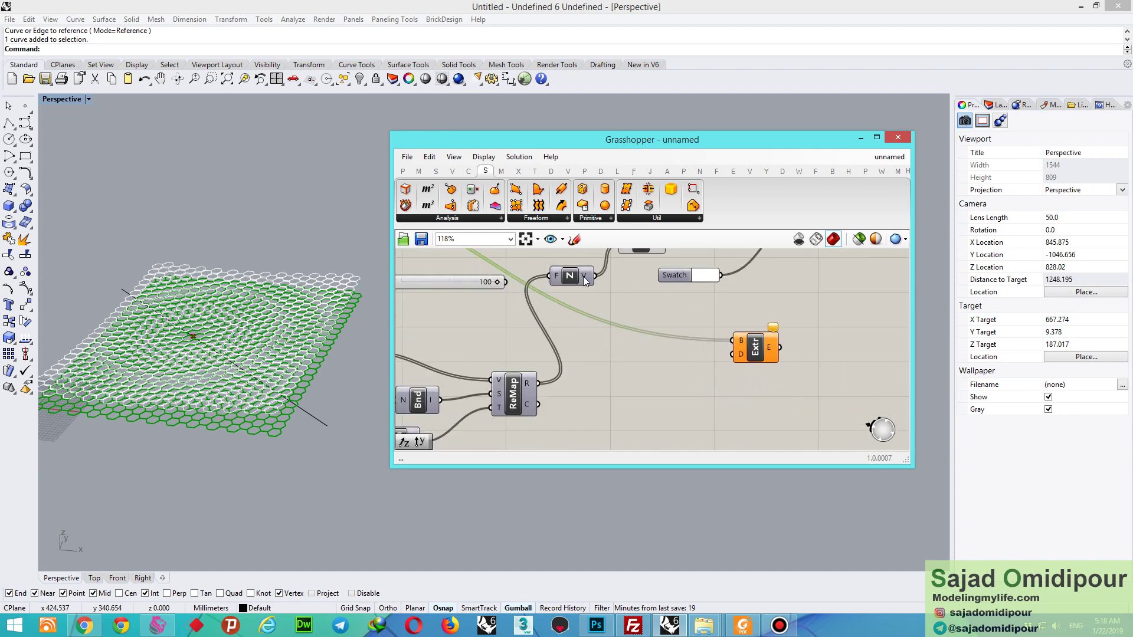
pyautogui.moveTo(593, 277); pyautogui.dragTo(734, 355)
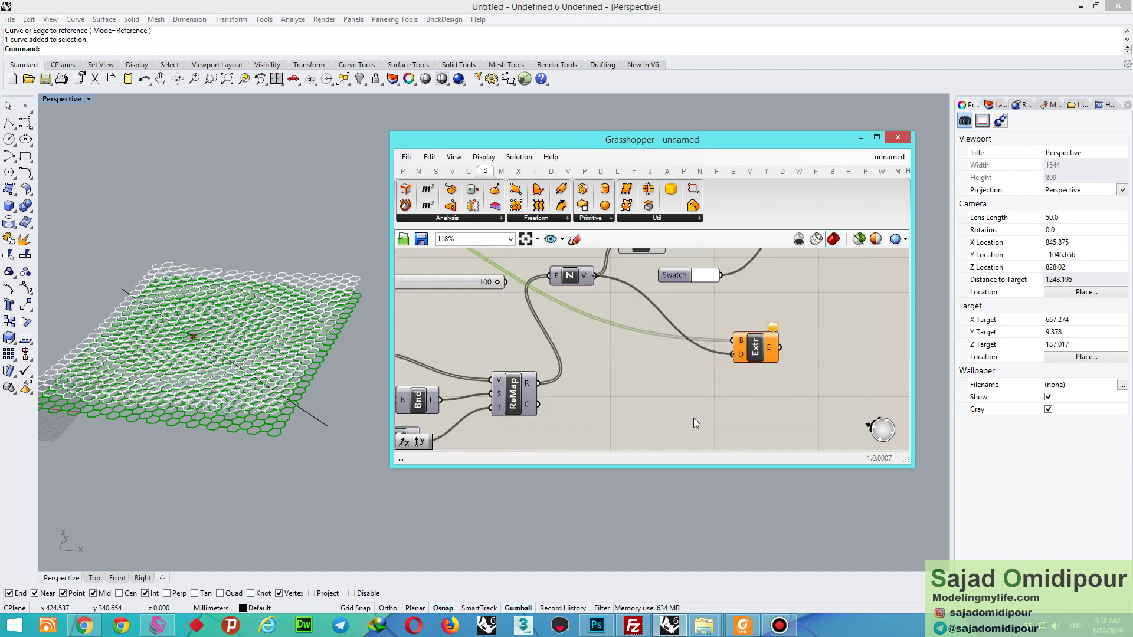
pyautogui.click(676, 399)
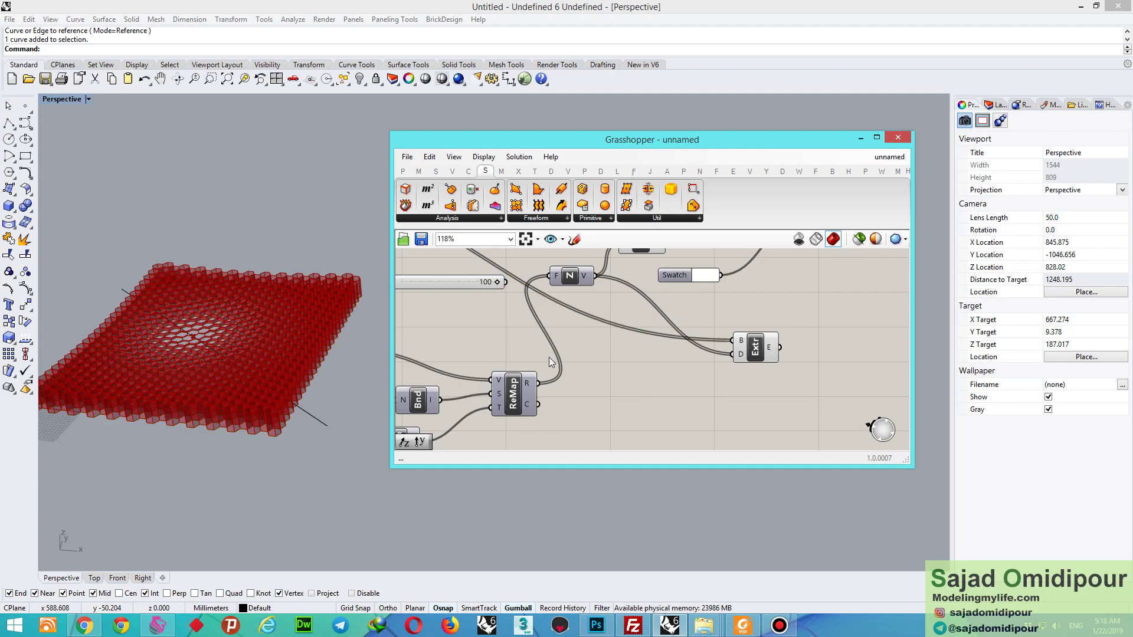
# - Try the Evaluate Curve Parameter slider at 1.0 to shift the attractor point to one end of the curve
pyautogui.scroll(10, 269, 273)
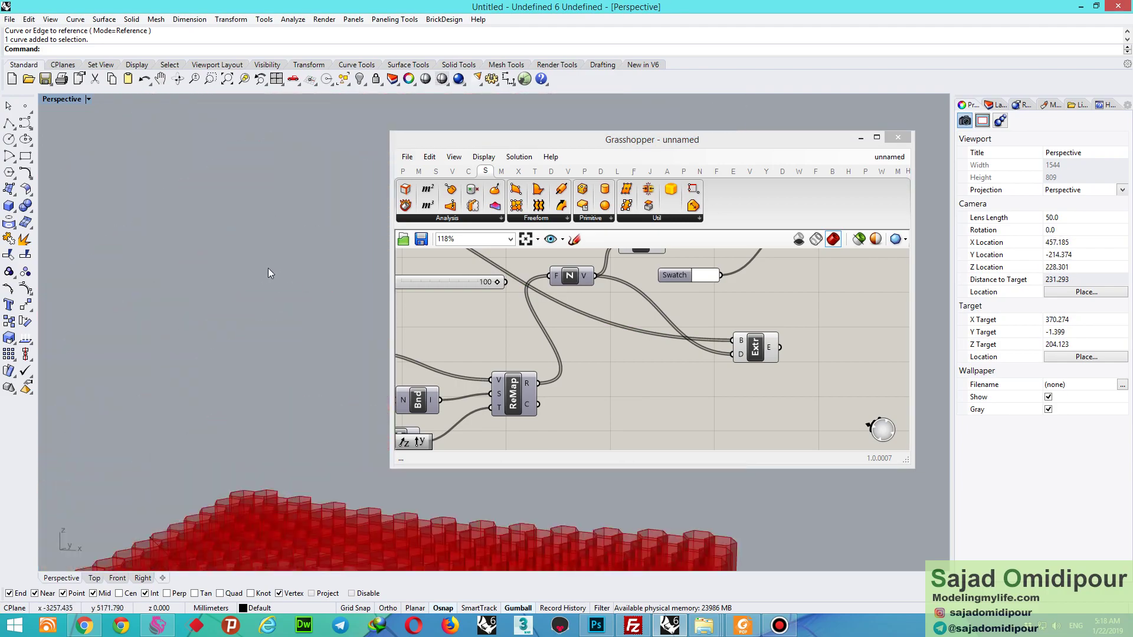
pyautogui.scroll(-4, 269, 273)
pyautogui.moveTo(256, 480); pyautogui.dragTo(260, 531, button='right')
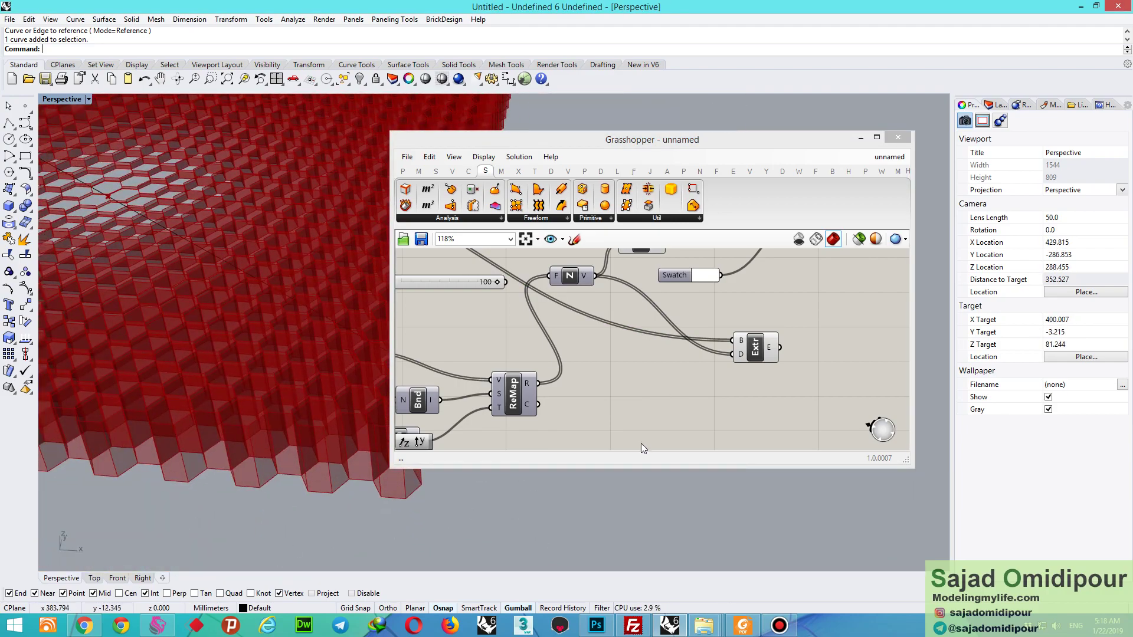
pyautogui.click(641, 444)
pyautogui.scroll(-5, 700, 388)
pyautogui.scroll(5, 501, 389)
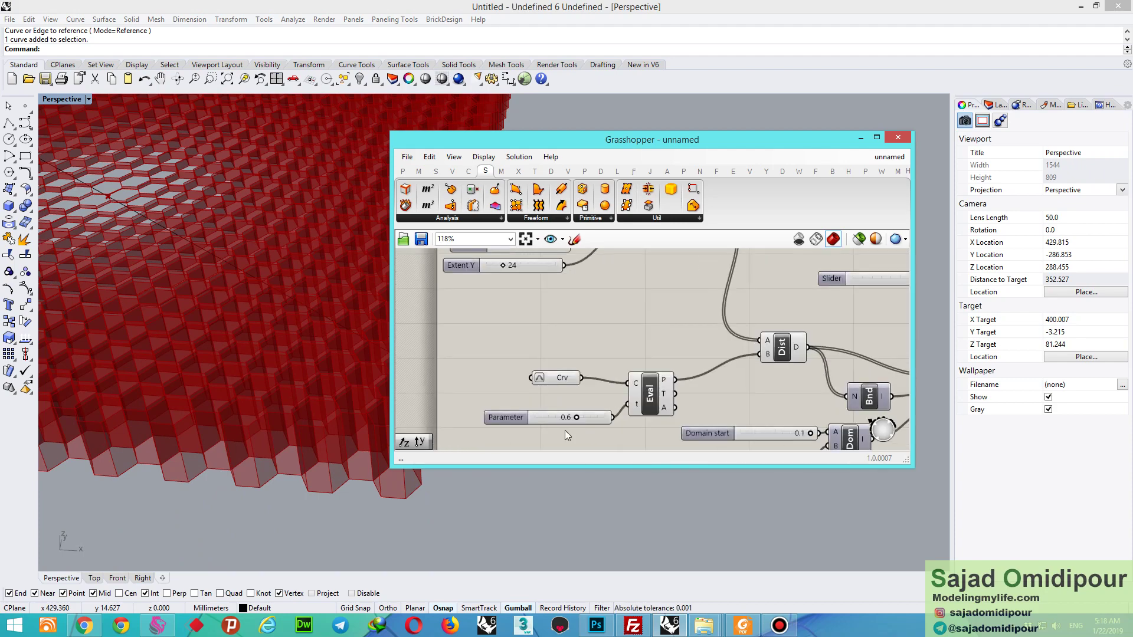
pyautogui.scroll(5, 565, 430)
pyautogui.scroll(-8, 270, 313)
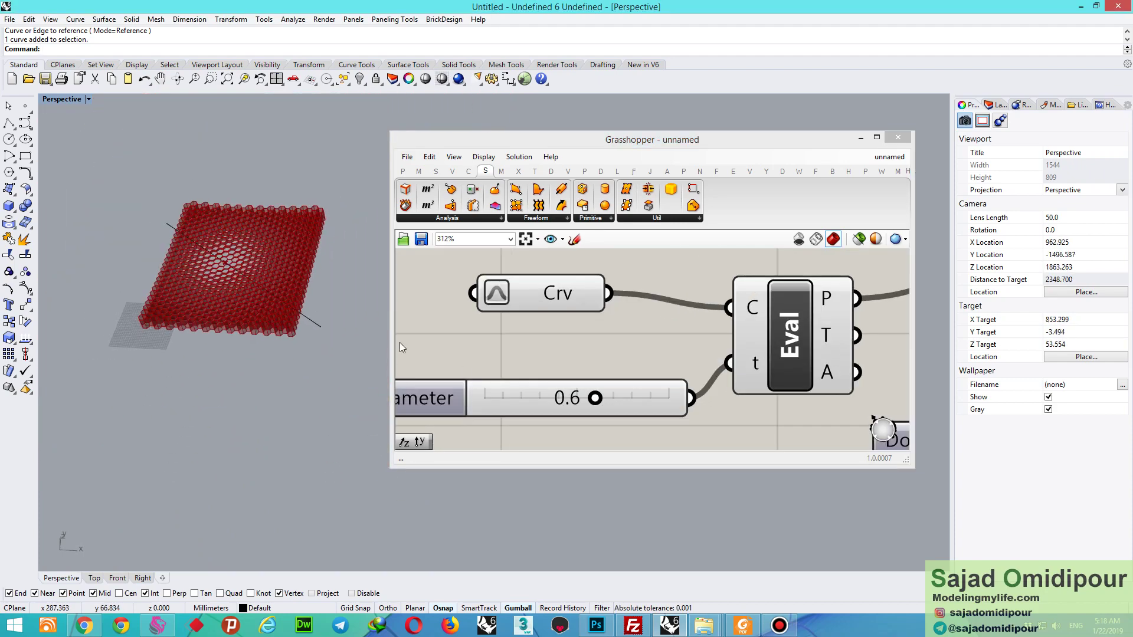
pyautogui.click(627, 402)
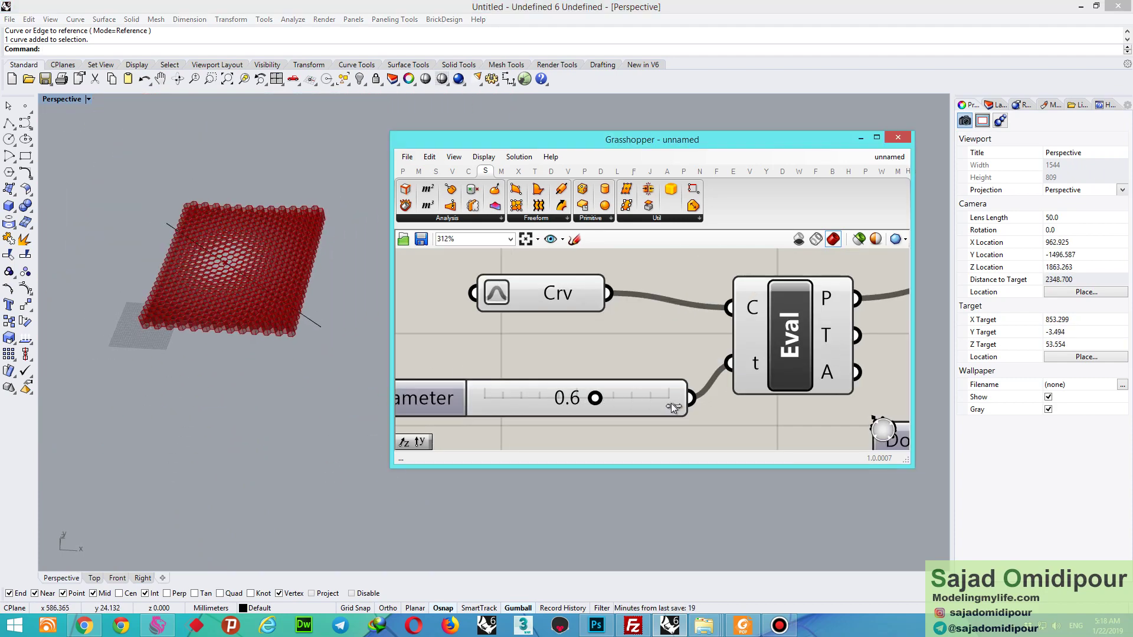
pyautogui.moveTo(671, 402); pyautogui.dragTo(695, 405)
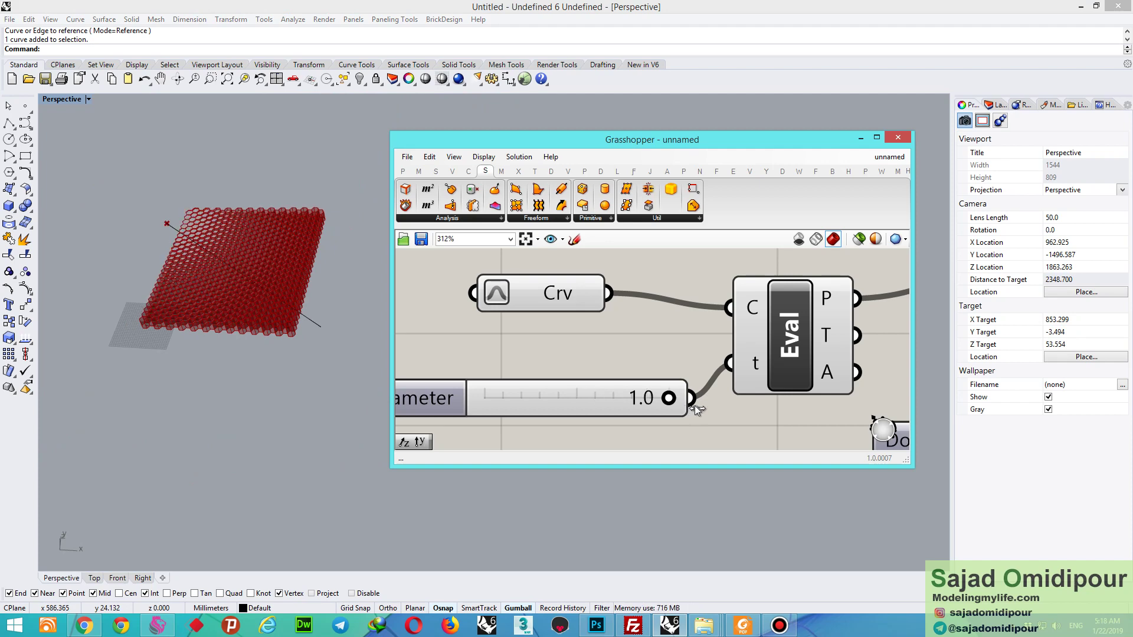
# - Set the Evaluate Curve Parameter slider to 0.0 and inspect the extruded hexagons in the Perspective view
pyautogui.moveTo(501, 408); pyautogui.dragTo(453, 395)
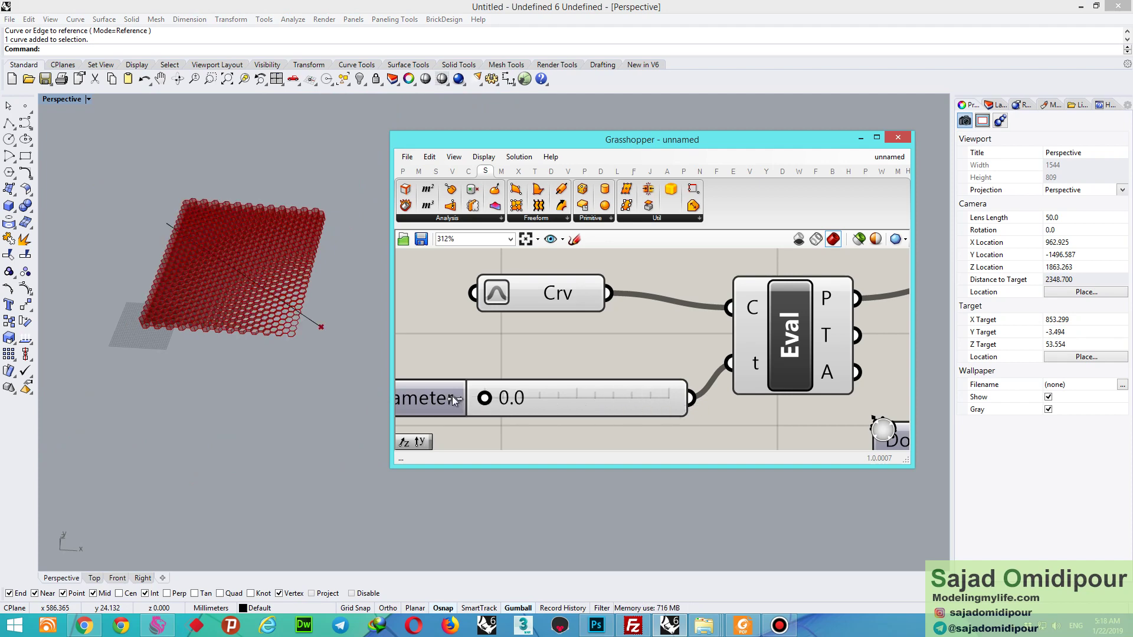
pyautogui.moveTo(268, 348); pyautogui.dragTo(250, 298, button='right')
pyautogui.scroll(10, 249, 339)
pyautogui.moveTo(240, 375); pyautogui.dragTo(196, 328, button='right')
pyautogui.scroll(-8, 305, 434)
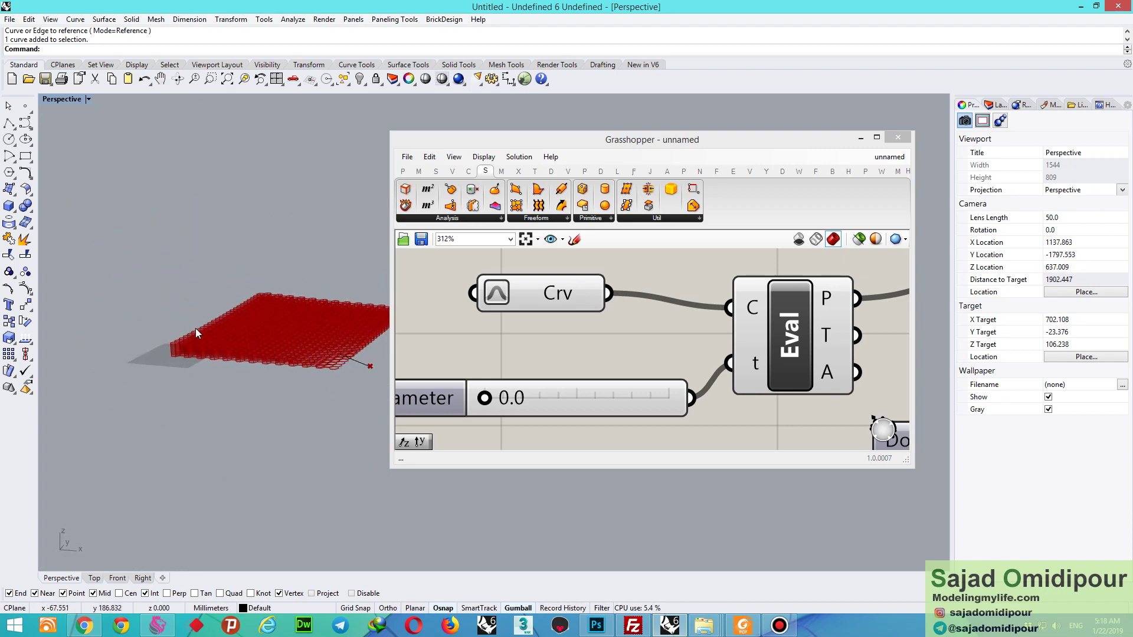
pyautogui.click(467, 352)
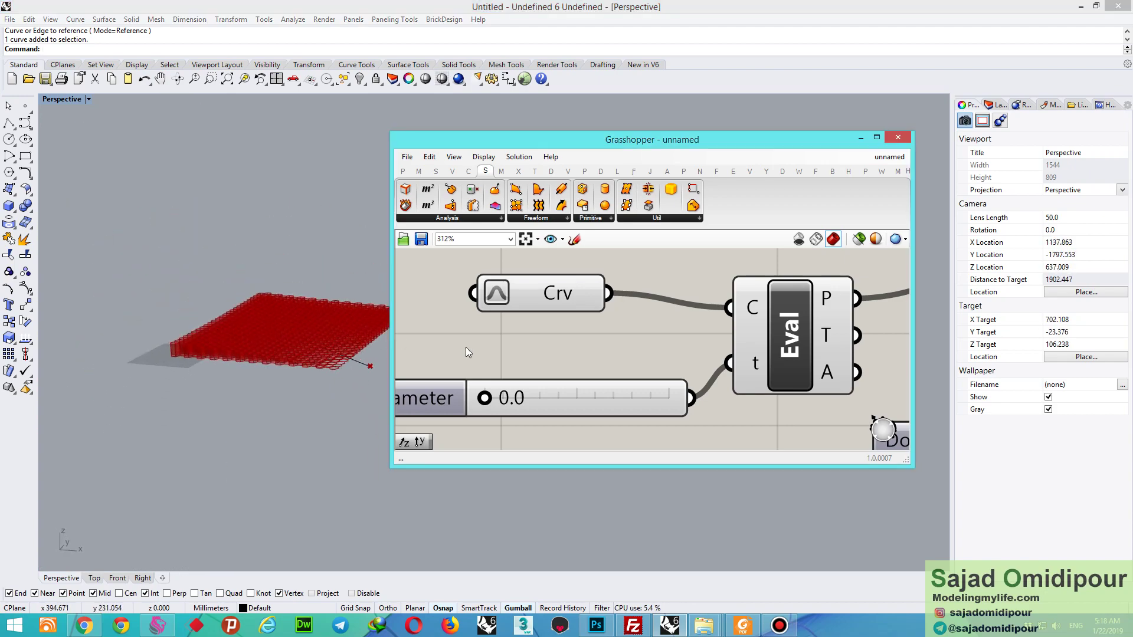
pyautogui.click(786, 630)
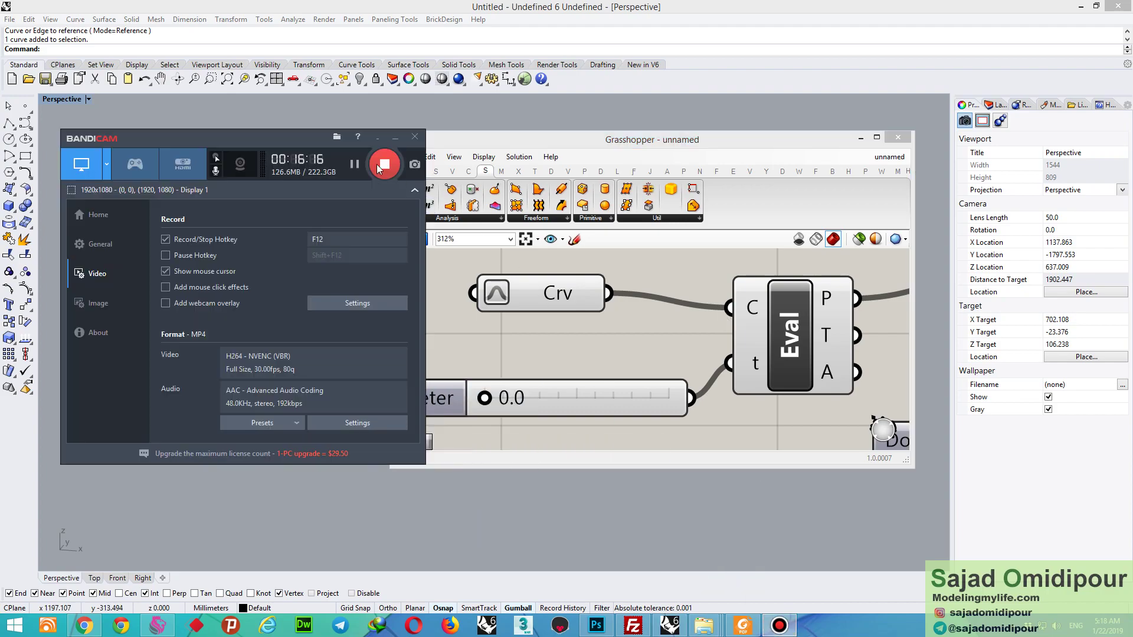